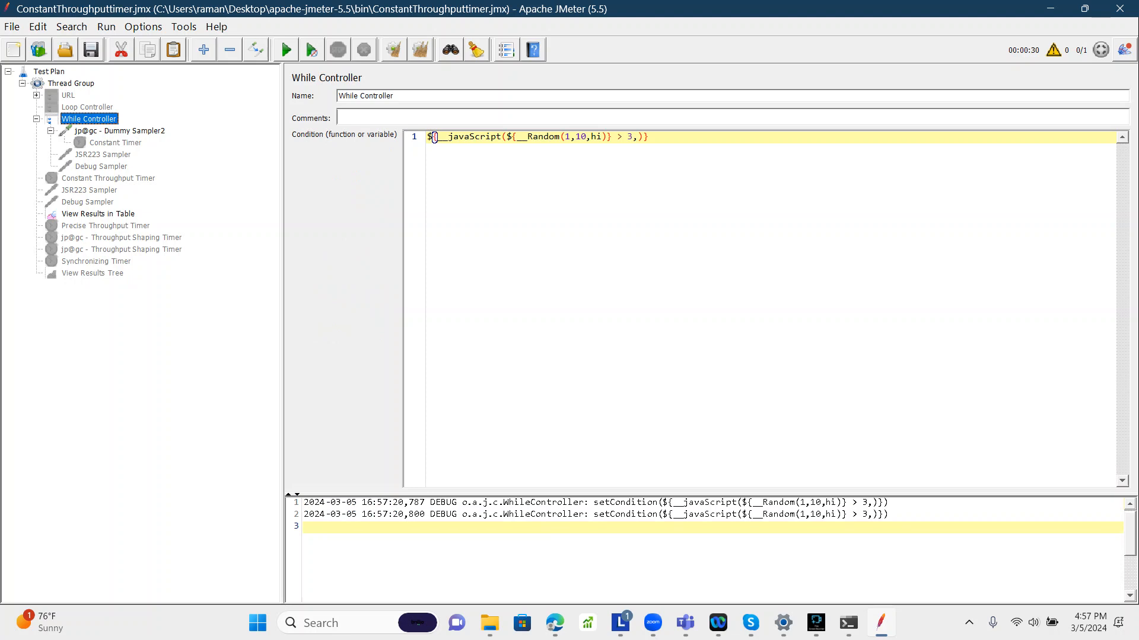
Step: Review the While Controller's condition and the script of the JSR223 Sampler inside it
{"action": "left_click", "coordinate": [104, 155]}
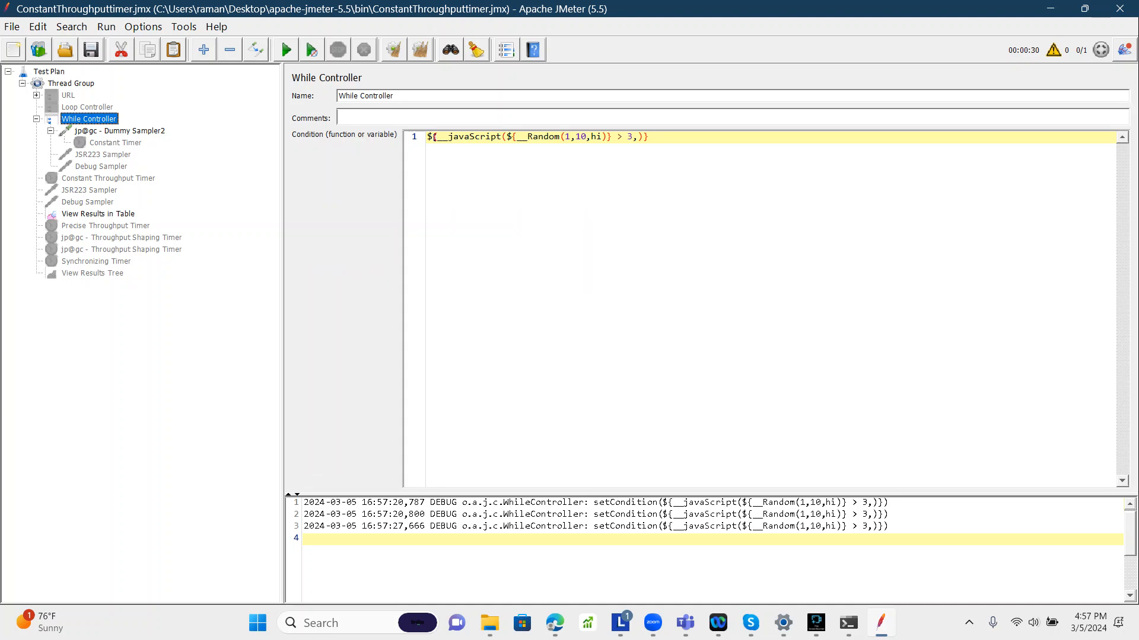
{"action": "left_click", "coordinate": [89, 118]}
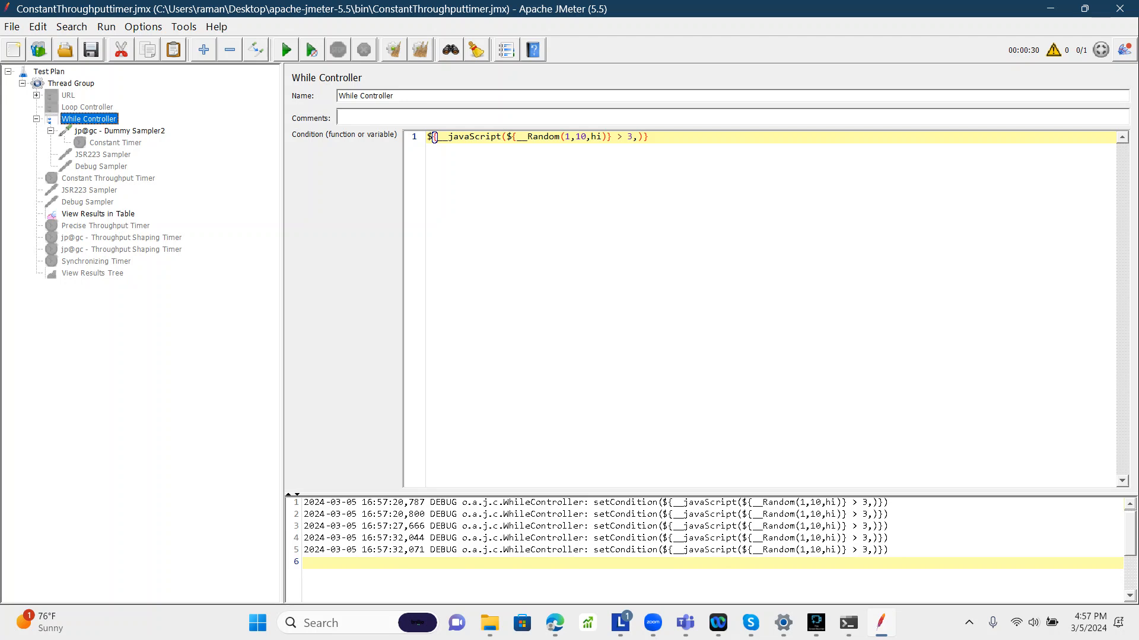
{"action": "left_click", "coordinate": [103, 155]}
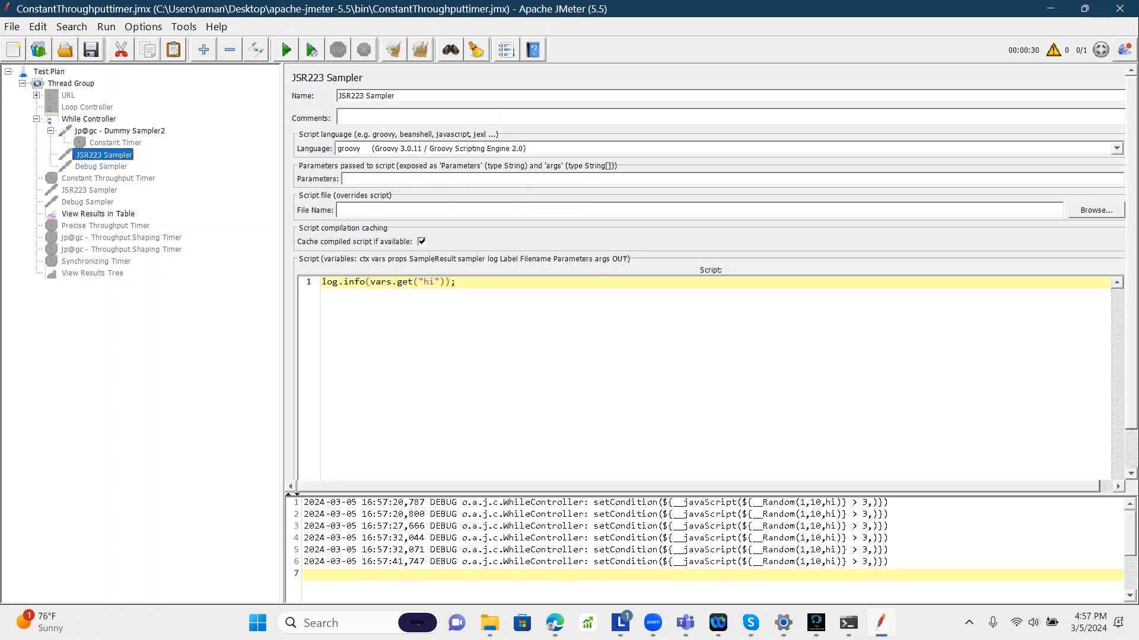
{"action": "right_click", "coordinate": [93, 155]}
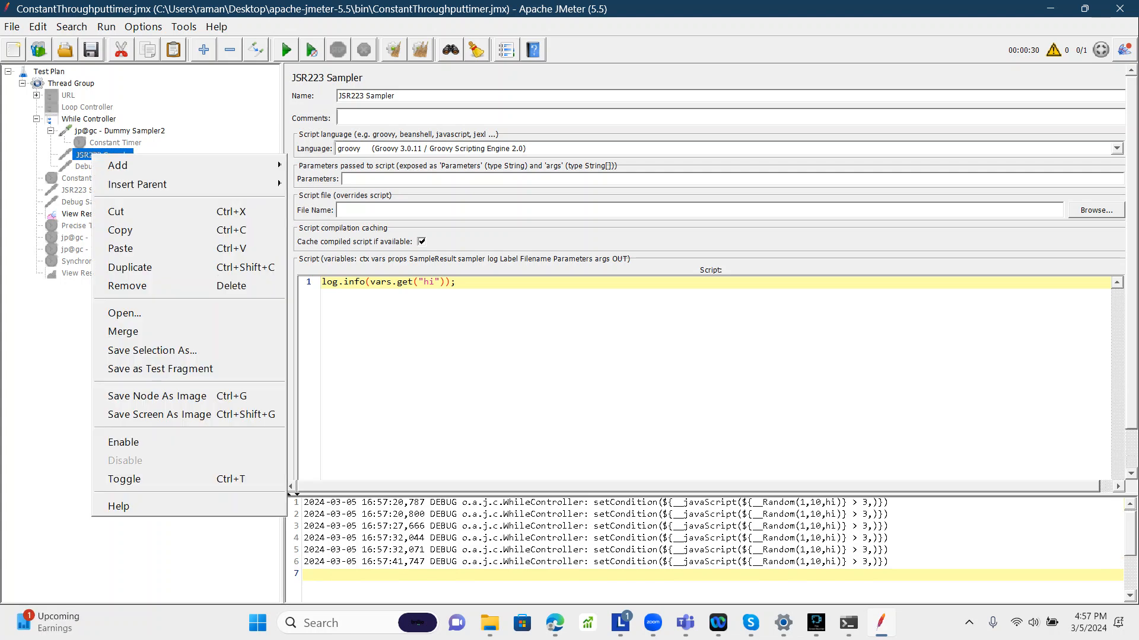
{"action": "left_click", "coordinate": [71, 83]}
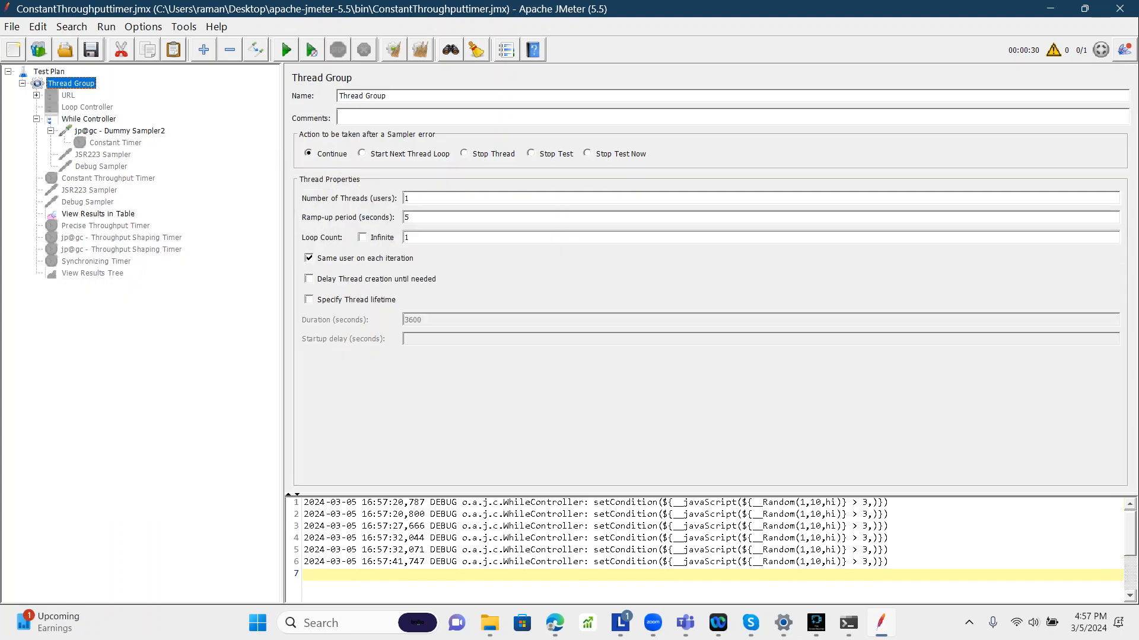
{"action": "left_click", "coordinate": [89, 119]}
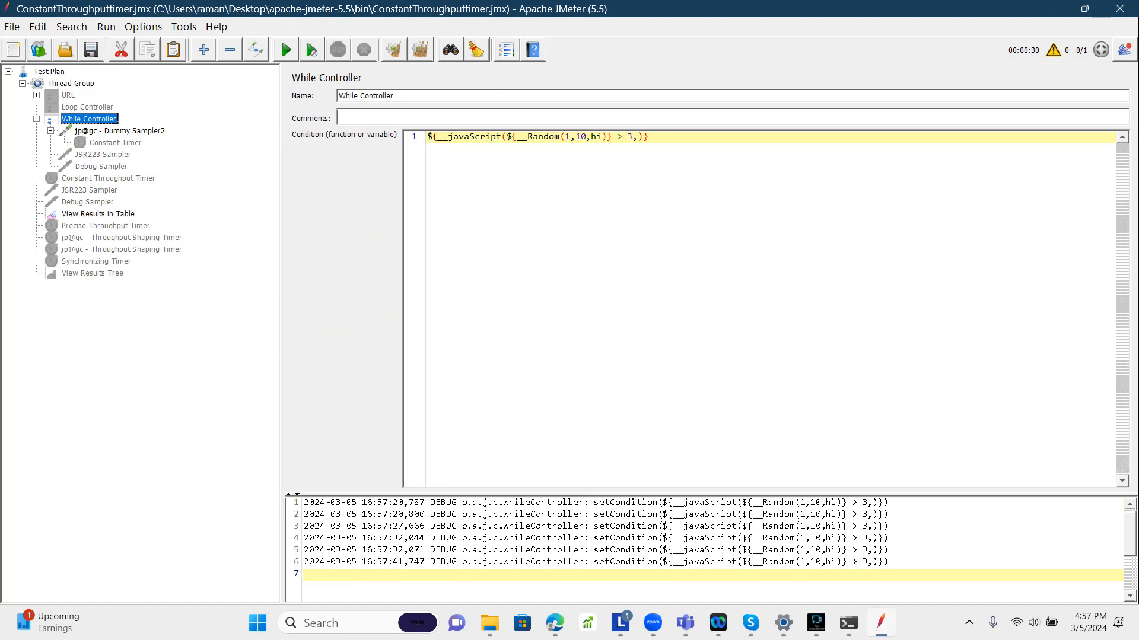
{"action": "right_click", "coordinate": [90, 118]}
{"action": "mouse_move", "coordinate": [178, 128]}
{"action": "mouse_move", "coordinate": [356, 128]}
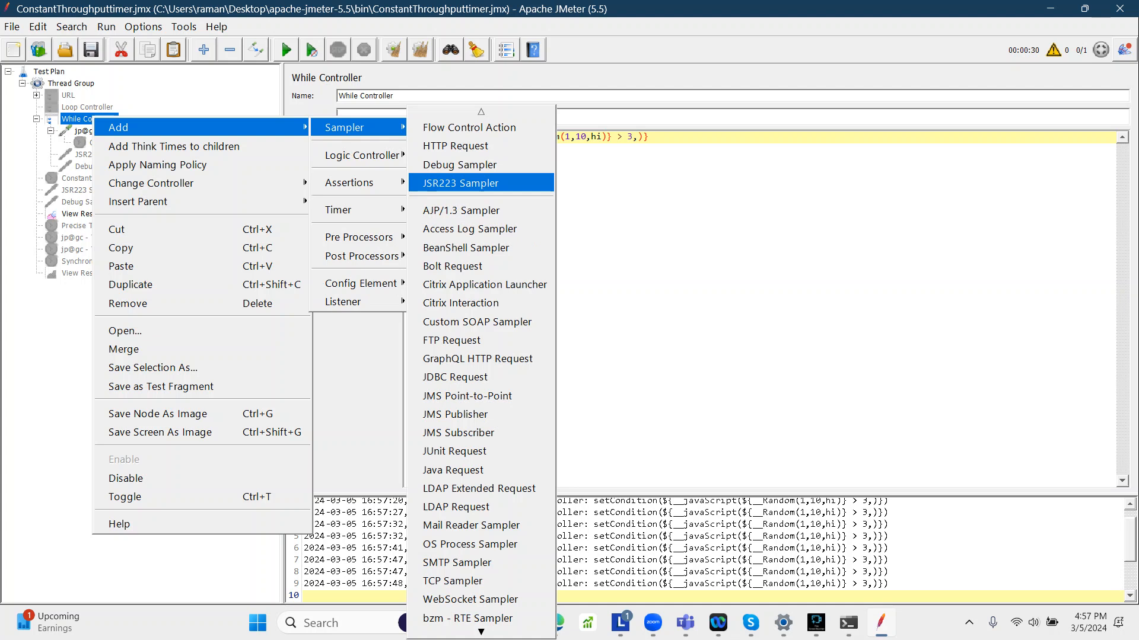
{"action": "key", "text": "Escape"}
{"action": "key", "text": "Escape"}
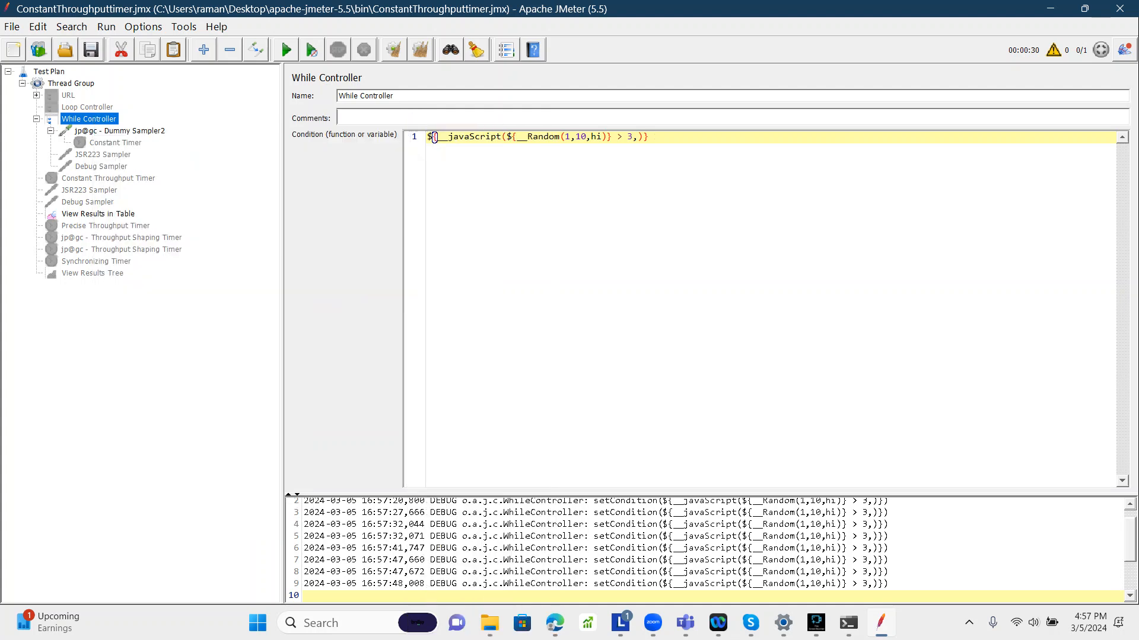
Step: Enable the JSR223 Sampler inside the While Controller and inspect its log.info(vars.get("hi")) script
{"action": "left_click", "coordinate": [85, 154]}
{"action": "right_click", "coordinate": [86, 154]}
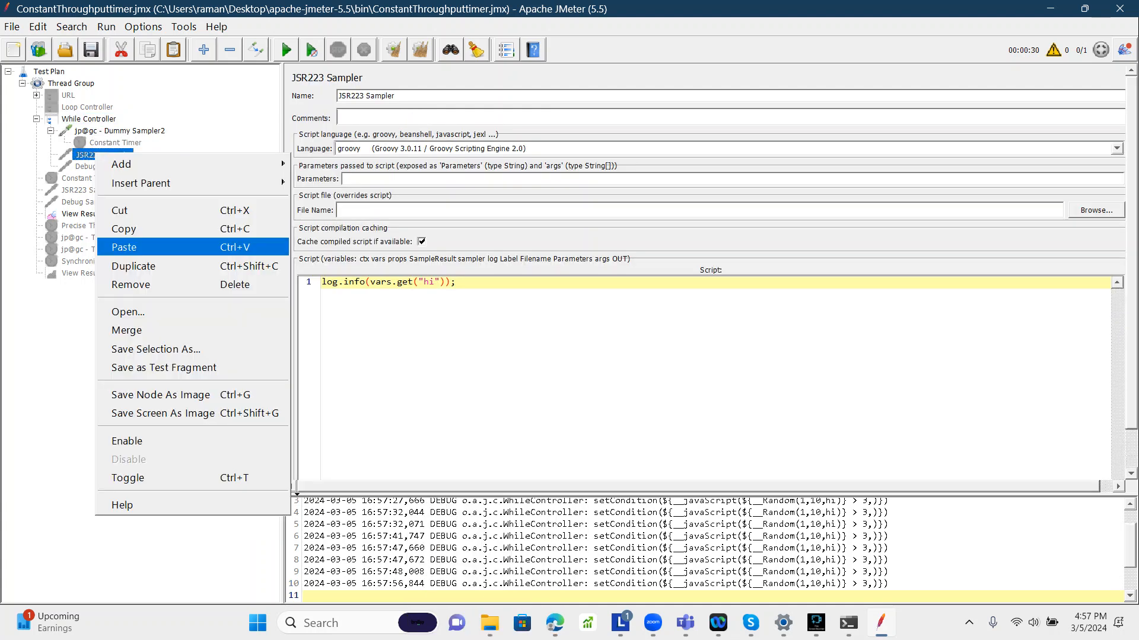
{"action": "left_click", "coordinate": [127, 442]}
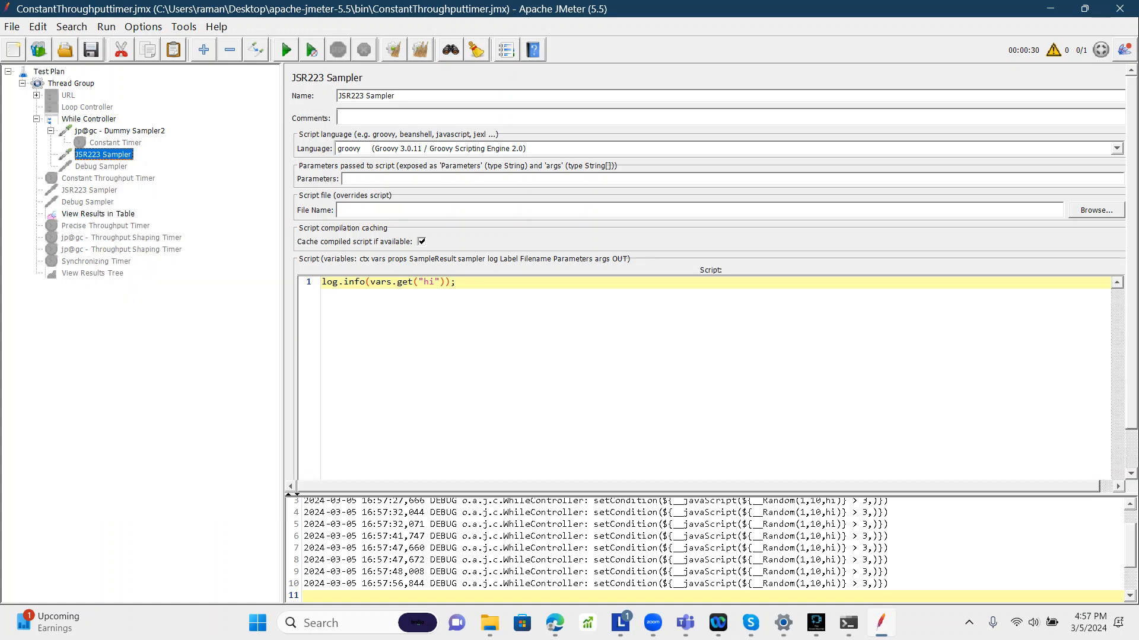
{"action": "double_click", "coordinate": [380, 283]}
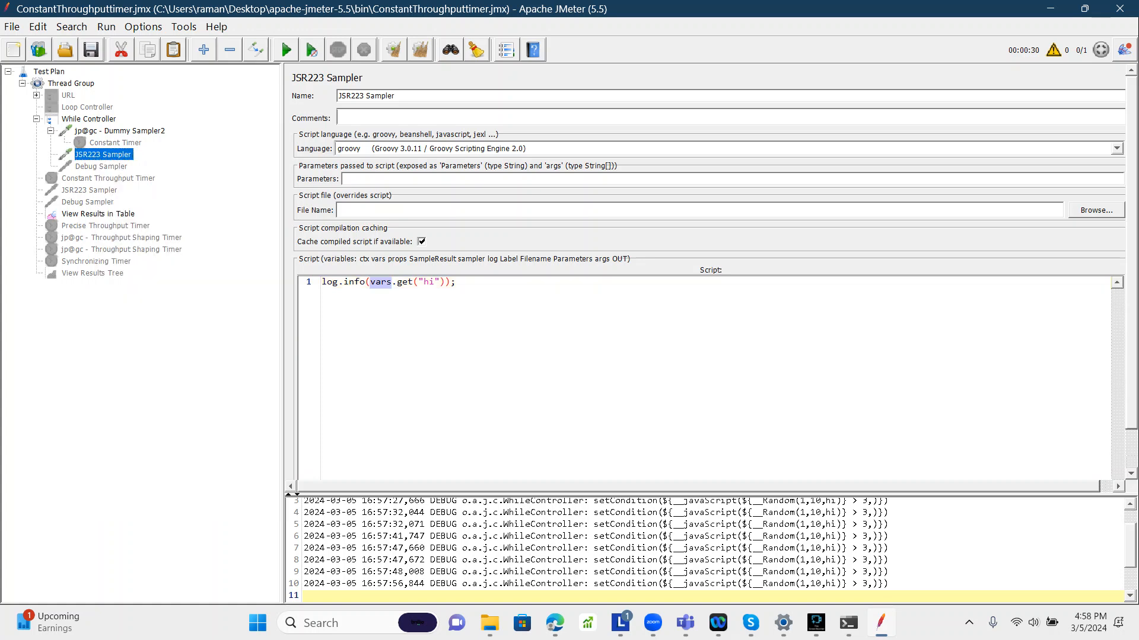
{"action": "double_click", "coordinate": [429, 282]}
Step: Enable the second JSR223 Sampler placed after the Constant Throughput Timer
{"action": "left_click", "coordinate": [89, 119]}
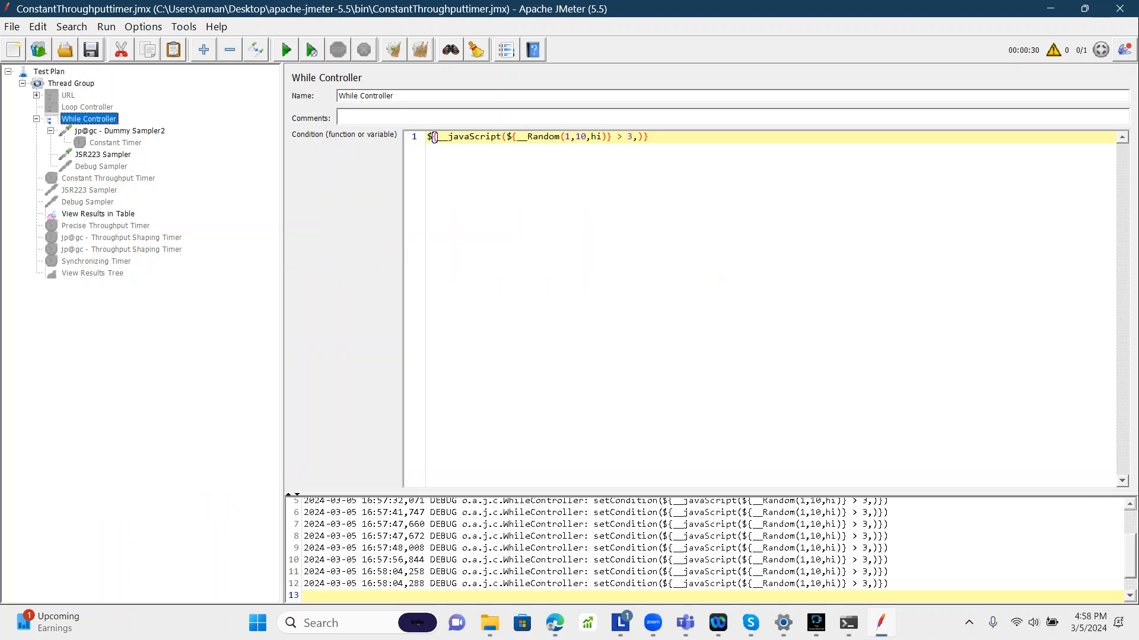
{"action": "left_click", "coordinate": [83, 190]}
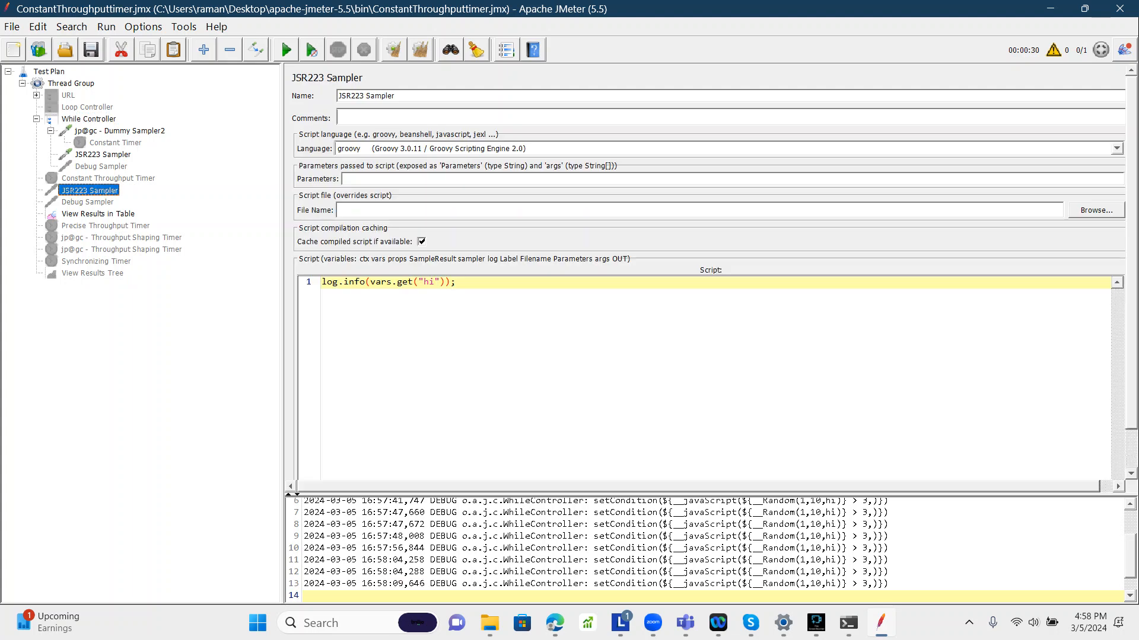
{"action": "right_click", "coordinate": [86, 189]}
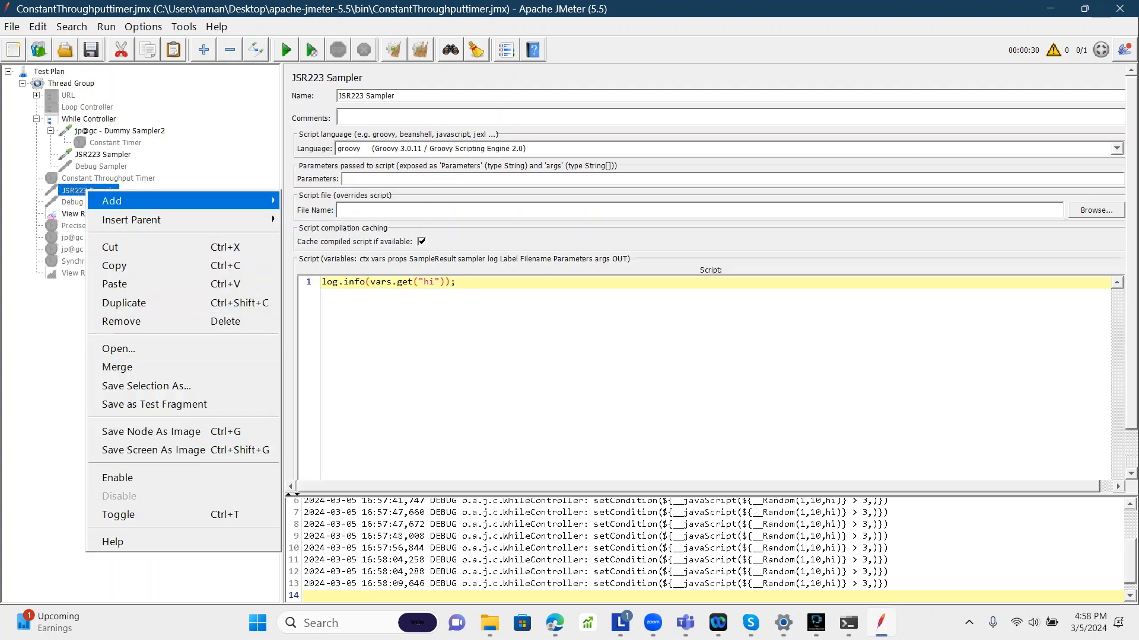
{"action": "mouse_move", "coordinate": [178, 201]}
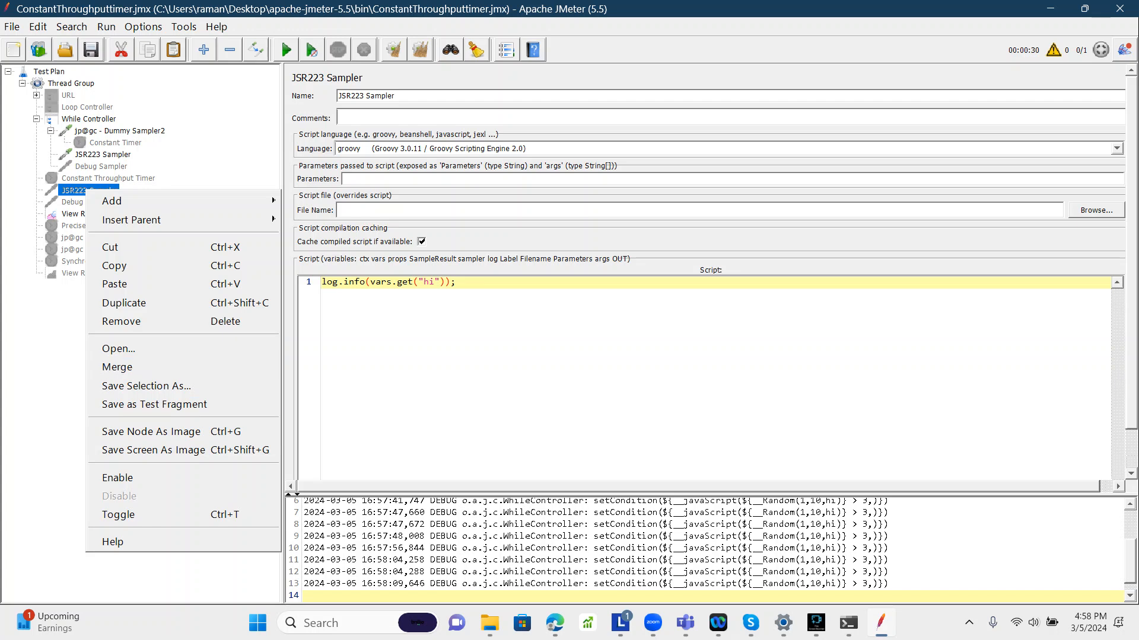
{"action": "left_click", "coordinate": [118, 477]}
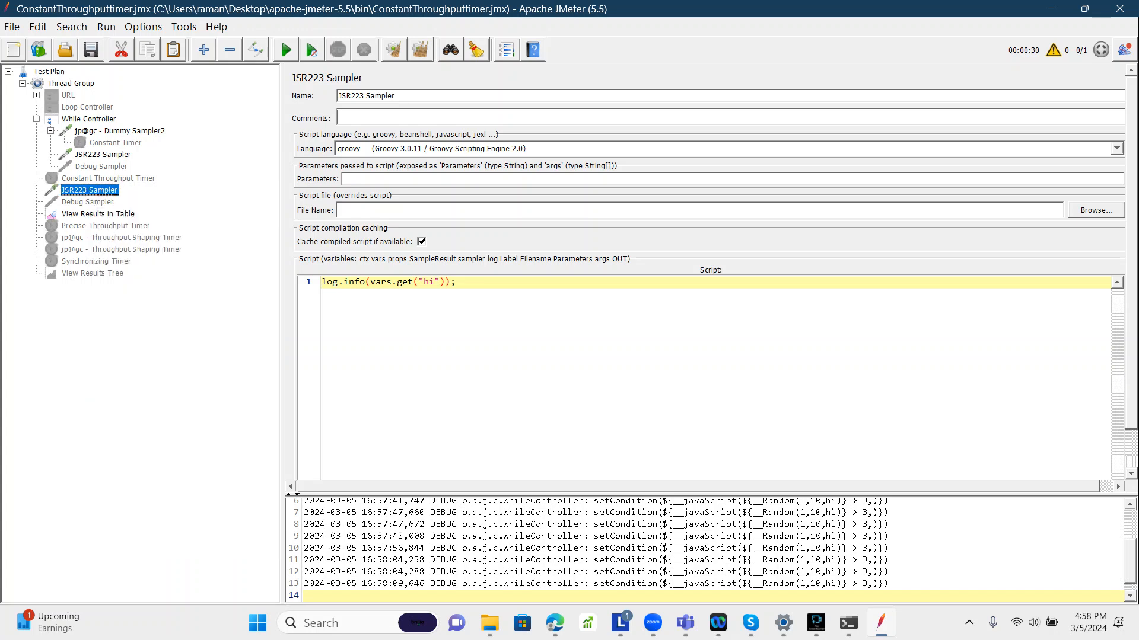
Step: Clear all previous results and enable debug logging for the selected JSR223 Sampler
{"action": "left_click", "coordinate": [102, 154]}
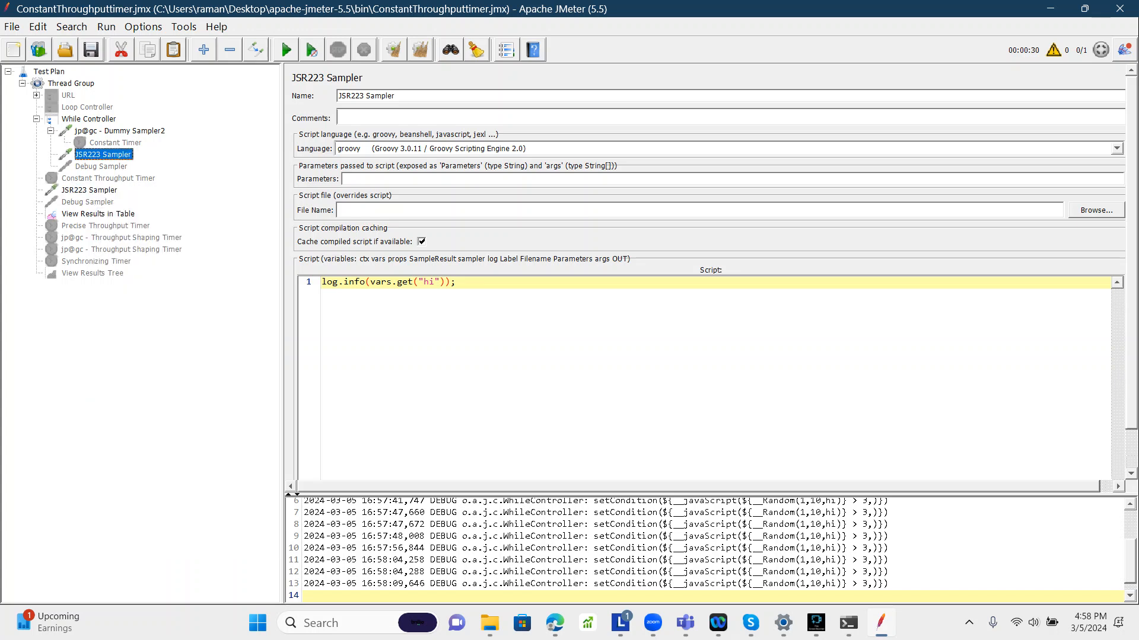
{"action": "left_click", "coordinate": [90, 190]}
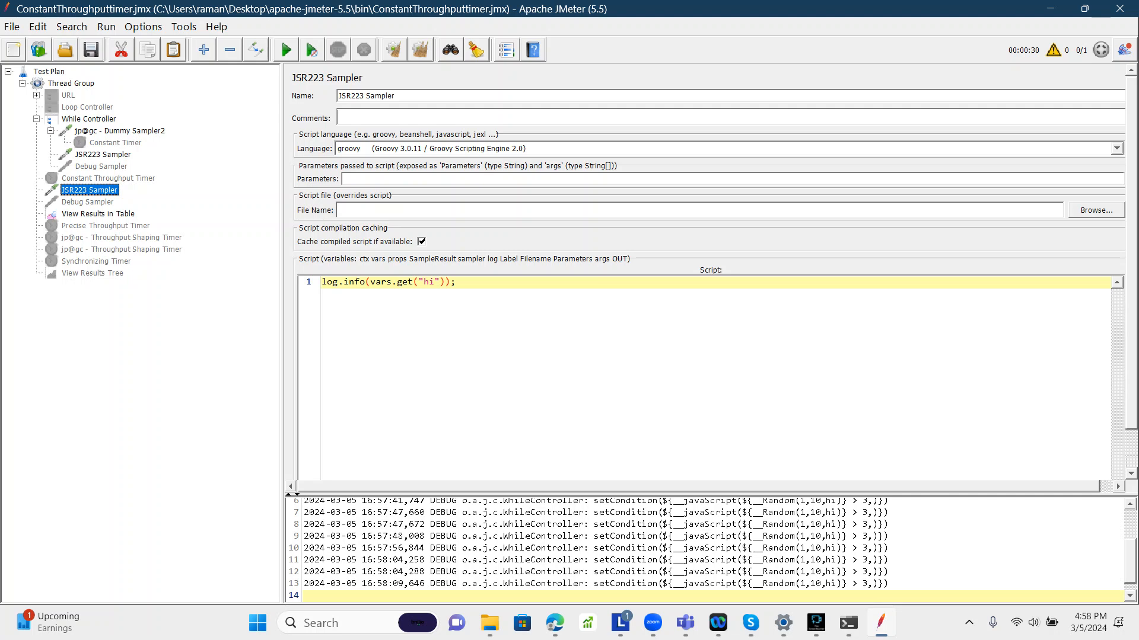
{"action": "key", "text": "ctrl+e"}
{"action": "key", "text": "alt+h"}
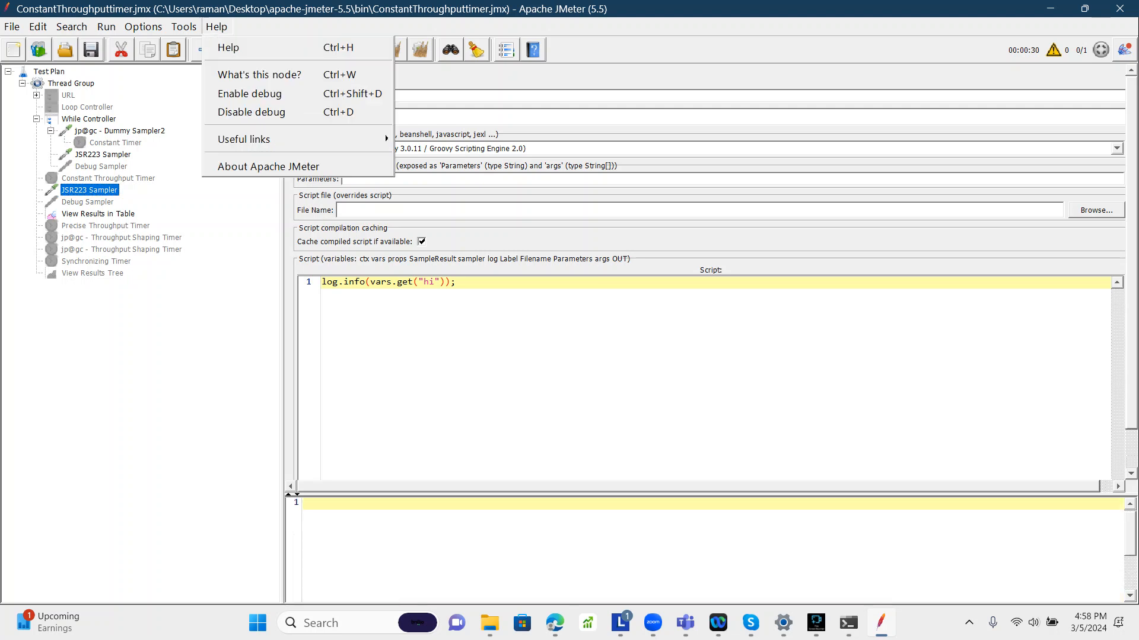
{"action": "key", "text": "Return"}
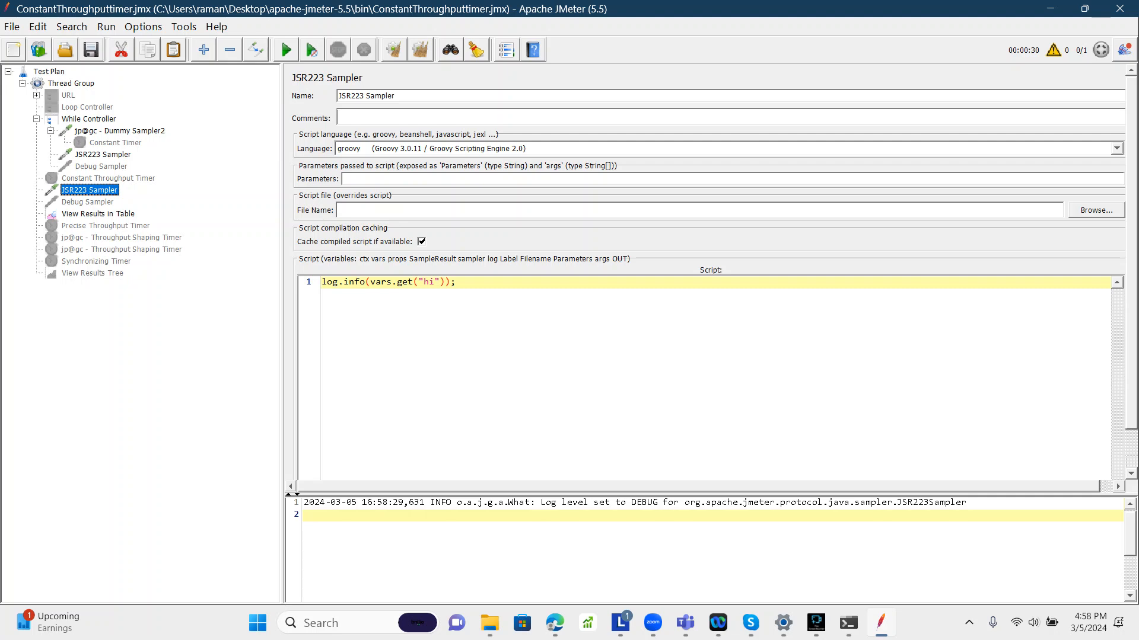
Step: Run the test plan from the Thread Group
{"action": "left_click", "coordinate": [71, 83]}
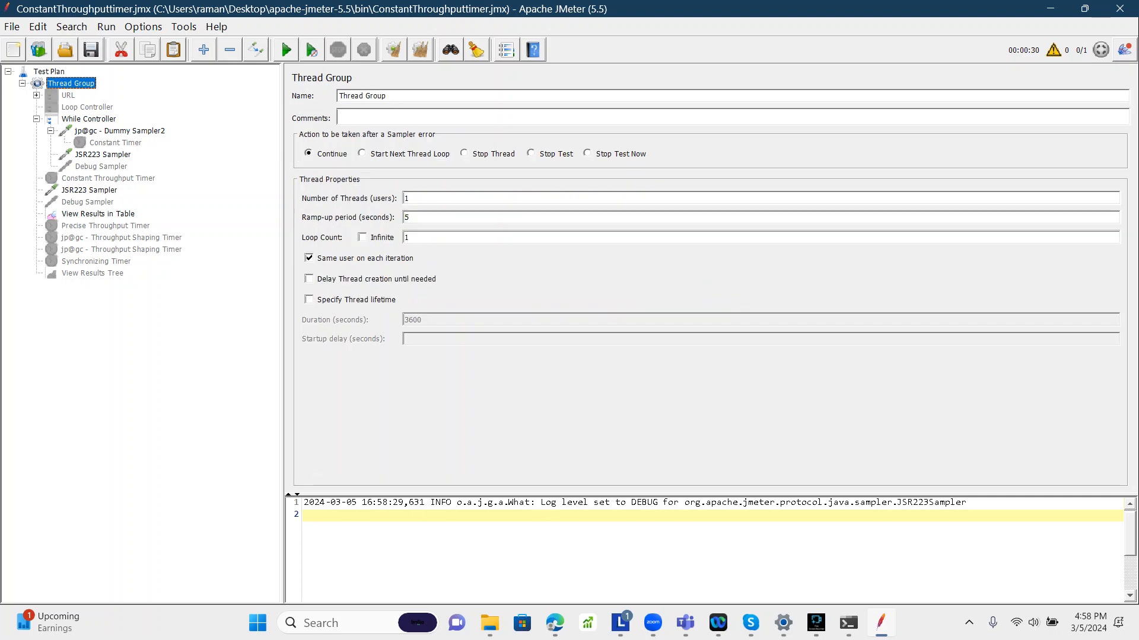
{"action": "left_click", "coordinate": [286, 50]}
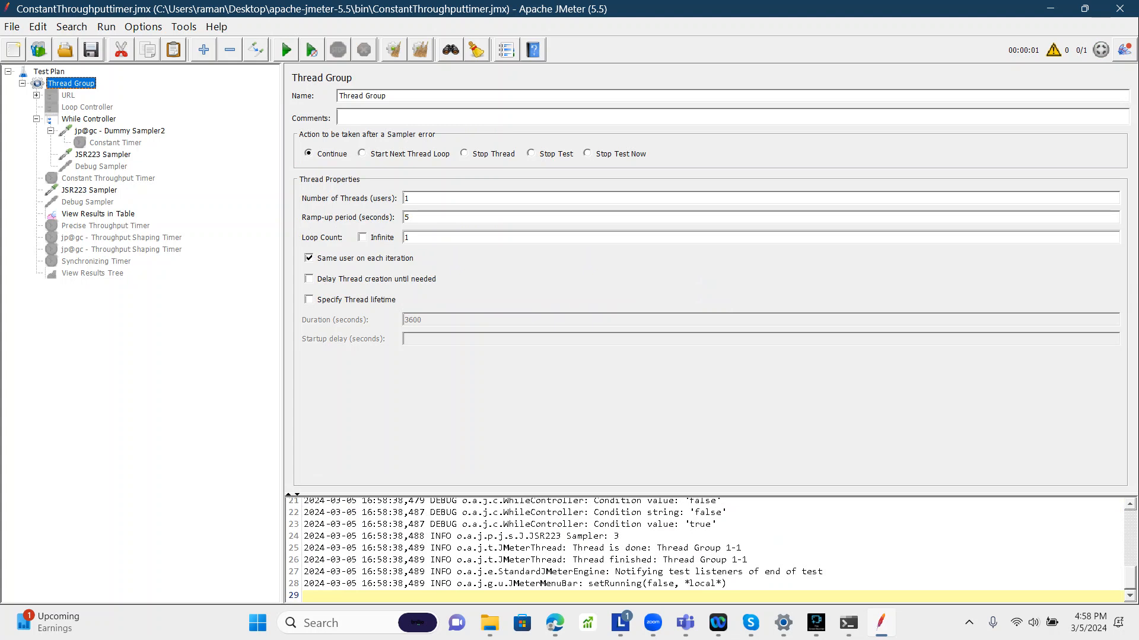
{"action": "scroll", "coordinate": [706, 549], "scroll_direction": "up", "scroll_amount": 3}
{"action": "scroll", "coordinate": [706, 548], "scroll_direction": "up", "scroll_amount": 3}
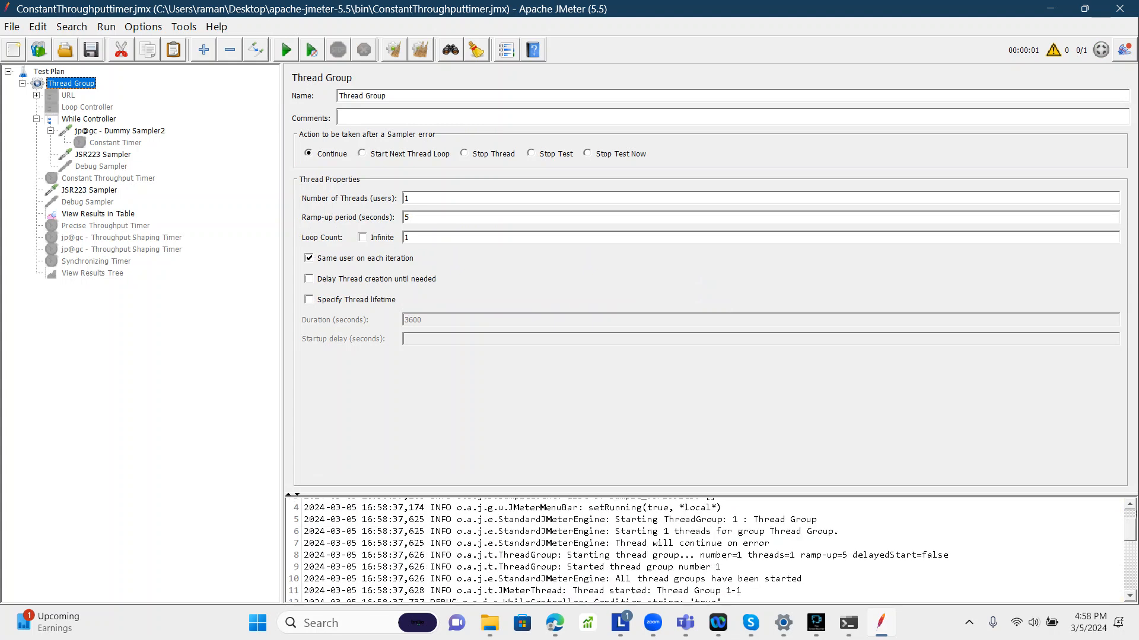
{"action": "scroll", "coordinate": [706, 549], "scroll_direction": "down", "scroll_amount": 1}
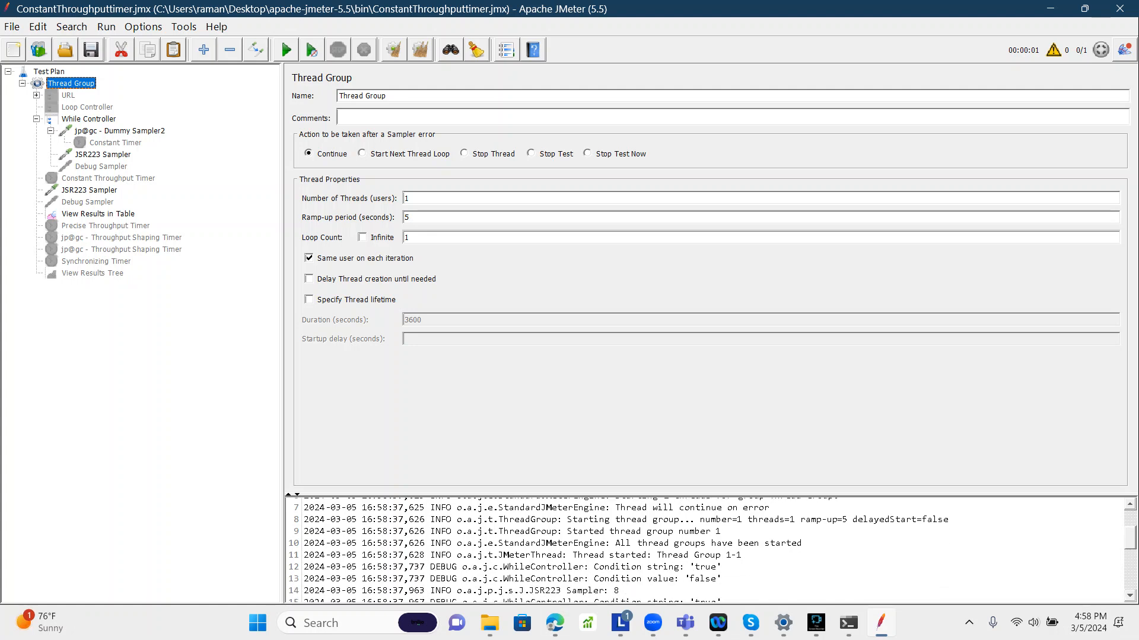
Step: Examine the samples in View Results in Table and the While Controller condition entries in the log
{"action": "left_click", "coordinate": [97, 214]}
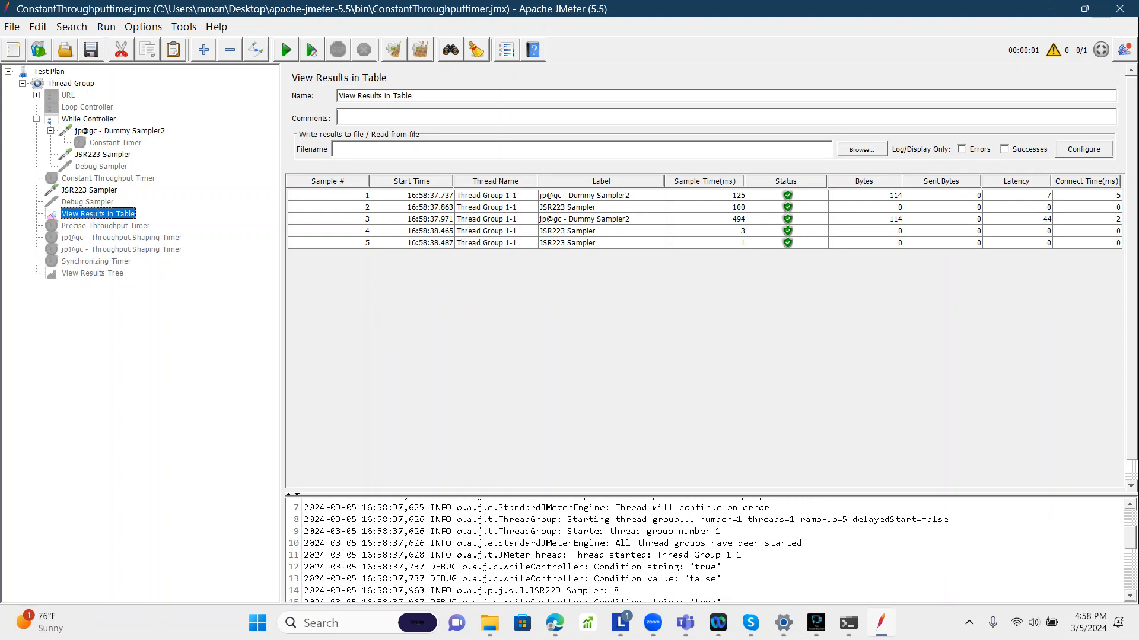
{"action": "scroll", "coordinate": [706, 551], "scroll_direction": "down", "scroll_amount": 1}
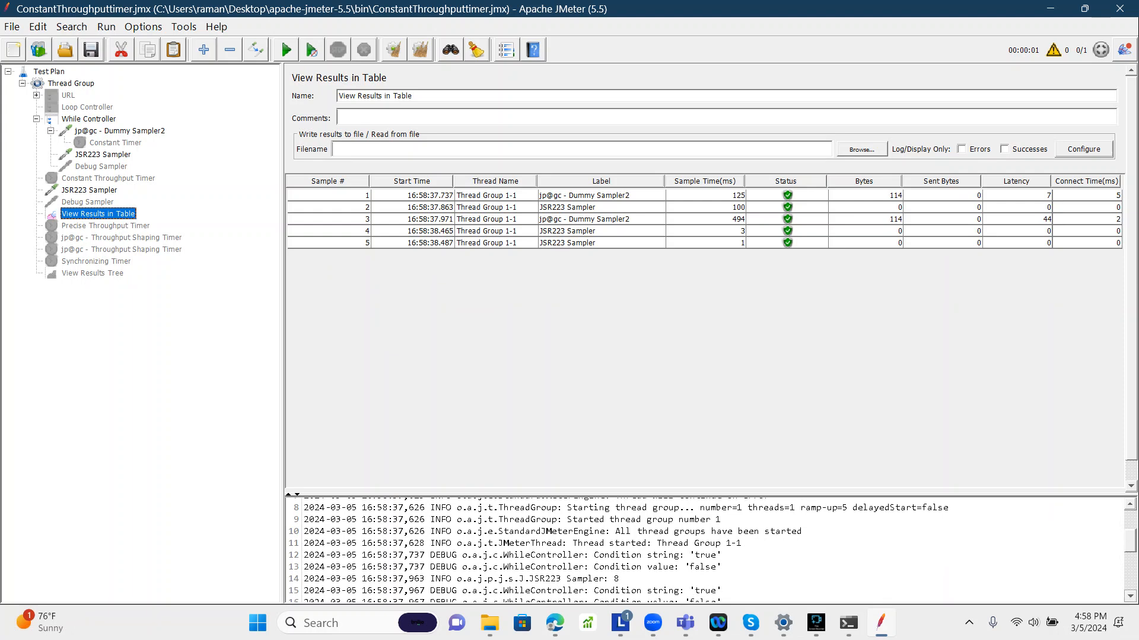
{"action": "scroll", "coordinate": [705, 552], "scroll_direction": "down", "scroll_amount": 2}
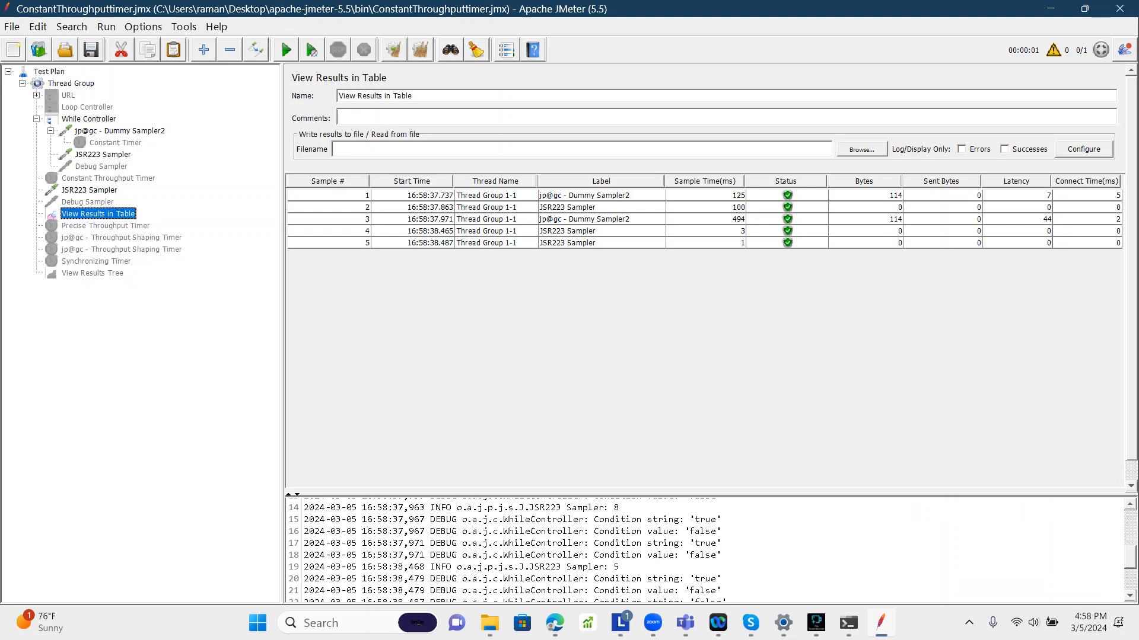
{"action": "scroll", "coordinate": [705, 552], "scroll_direction": "down", "scroll_amount": 3}
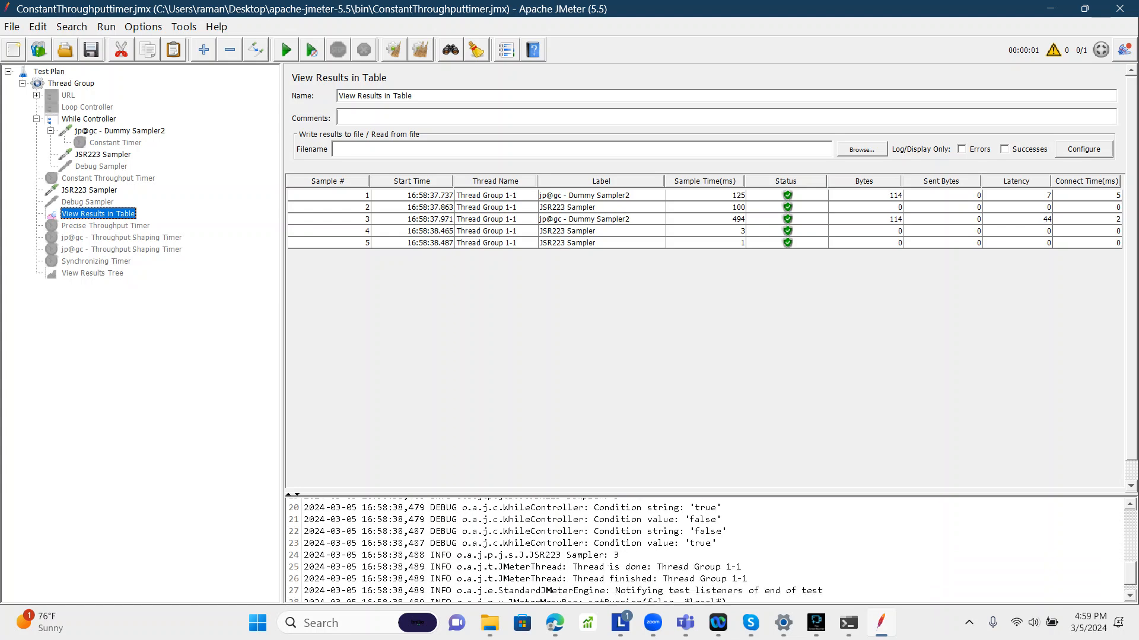
Step: Compare the While Controller's condition with the scripts of both JSR223 Samplers
{"action": "left_click", "coordinate": [89, 119]}
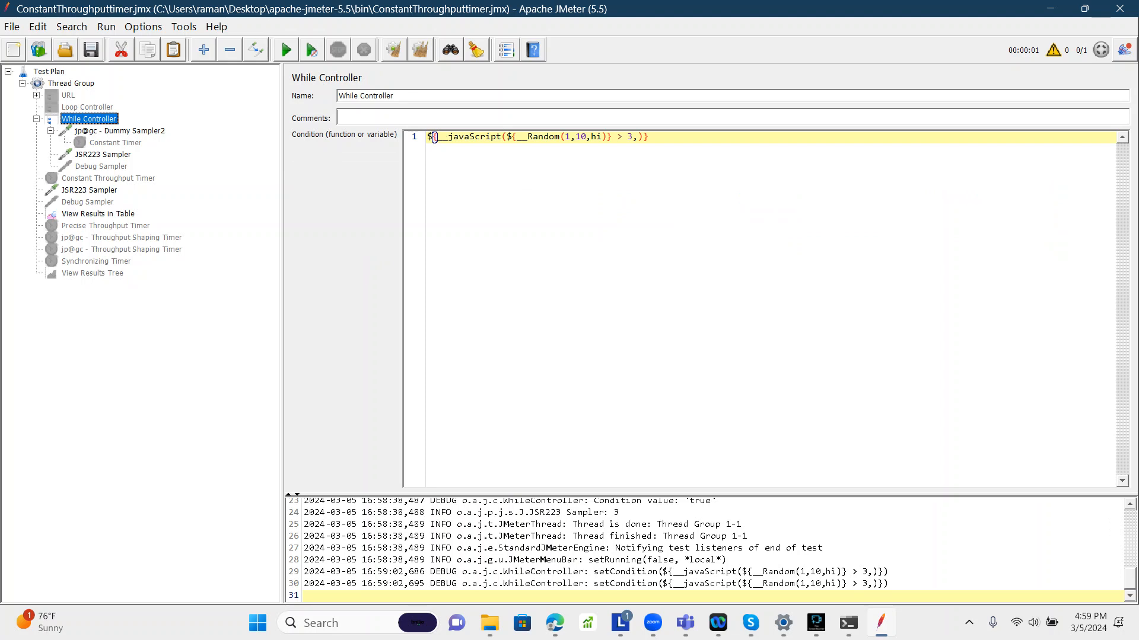
{"action": "left_click", "coordinate": [102, 155]}
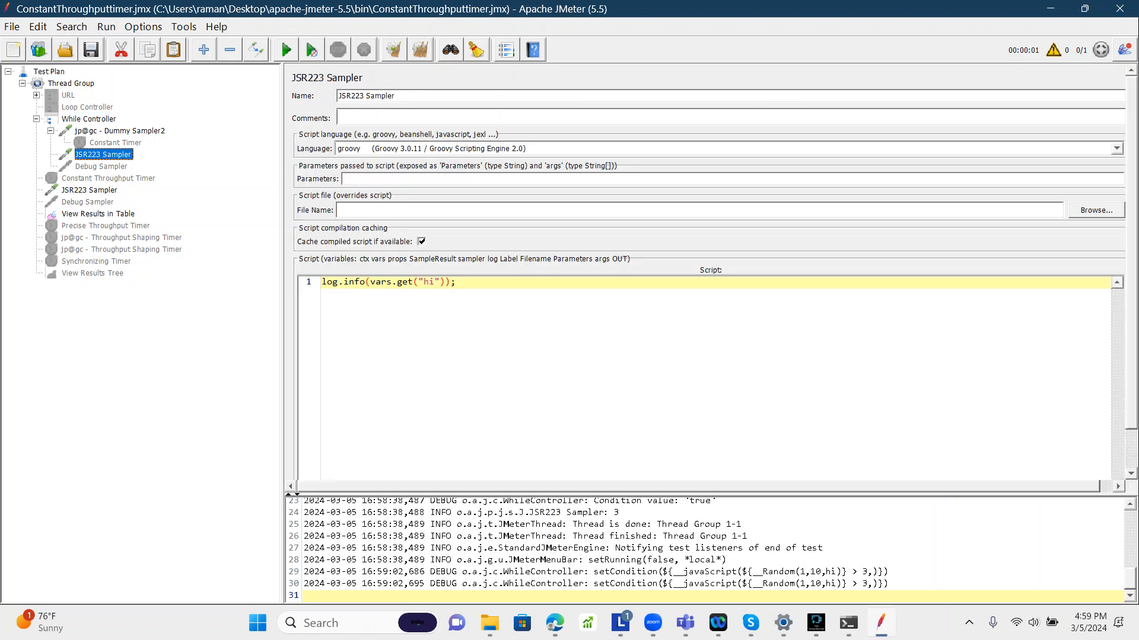
{"action": "left_click", "coordinate": [89, 190]}
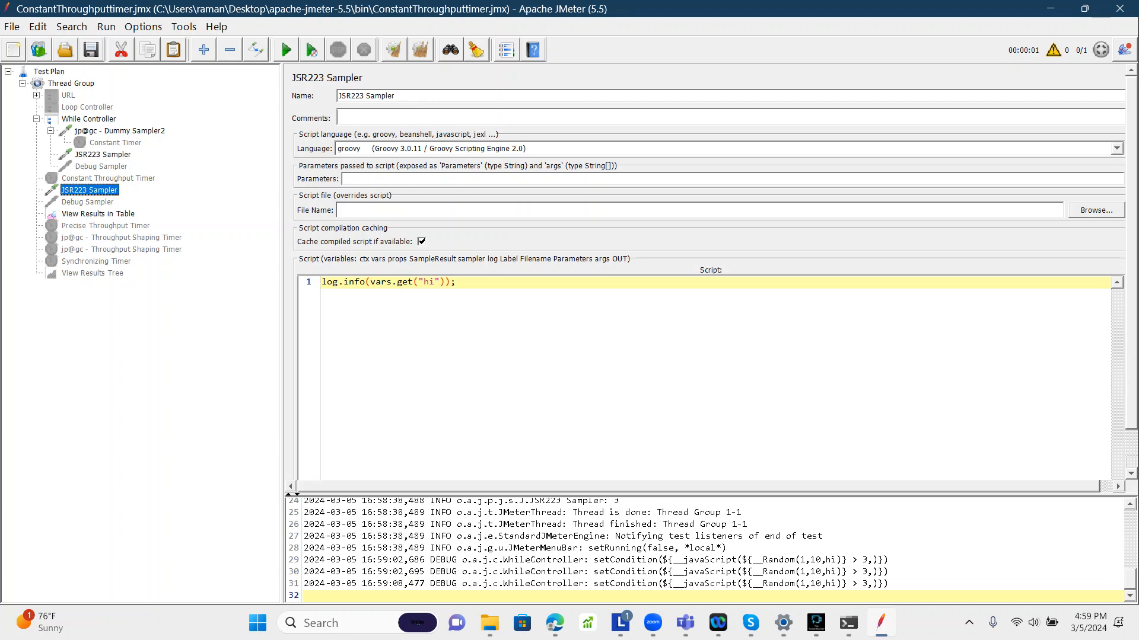
{"action": "left_click", "coordinate": [89, 119]}
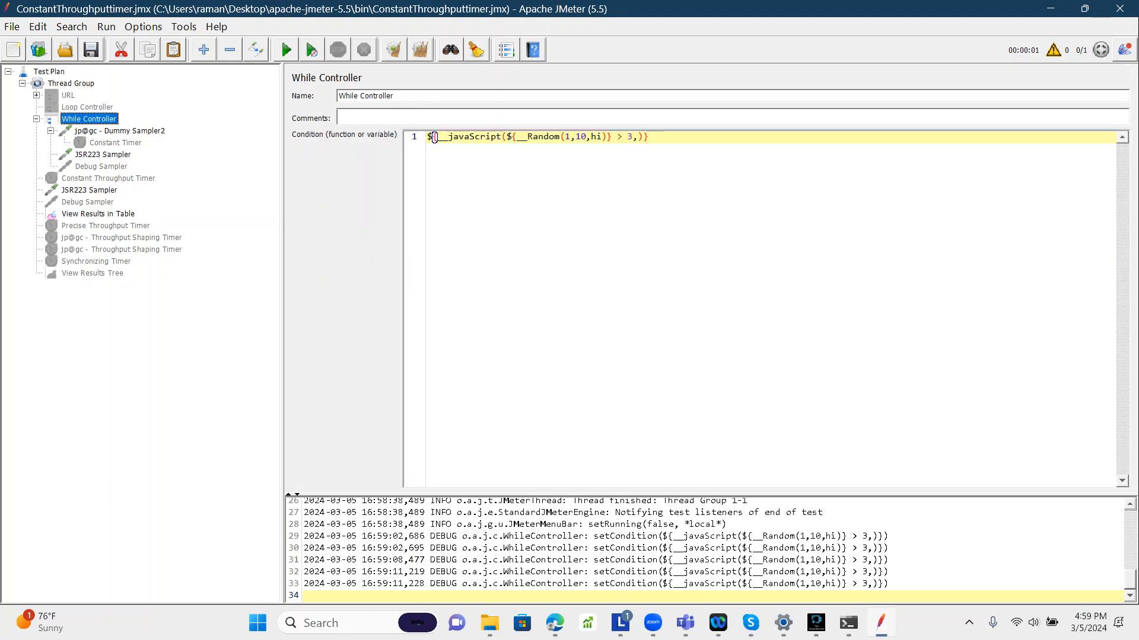
{"action": "left_click", "coordinate": [102, 154]}
{"action": "left_click", "coordinate": [89, 191]}
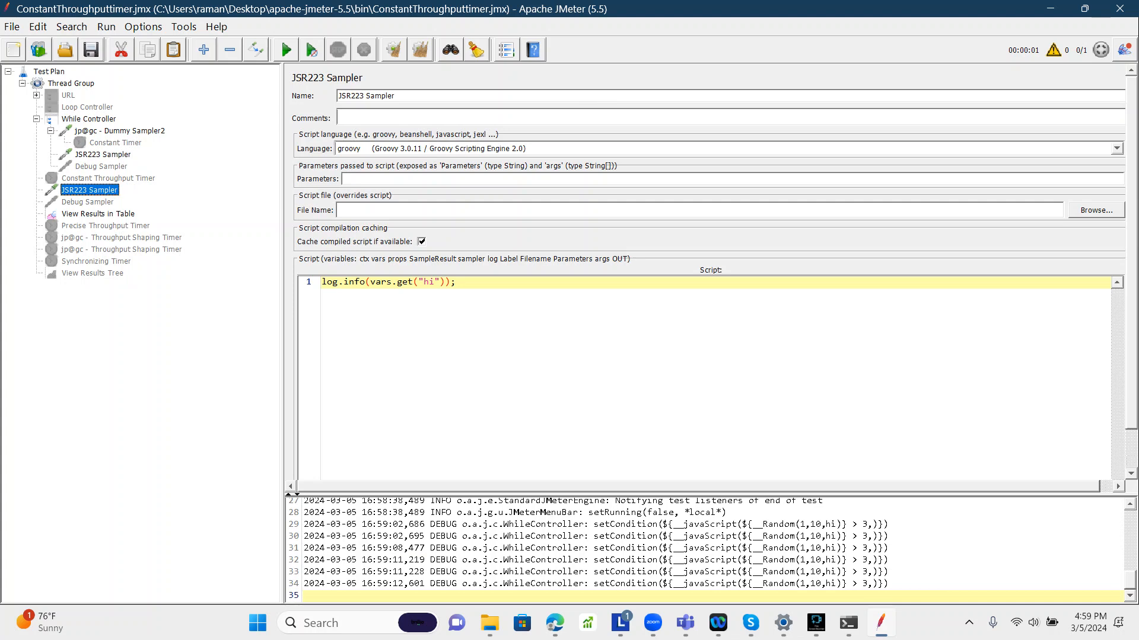
{"action": "left_click", "coordinate": [103, 155]}
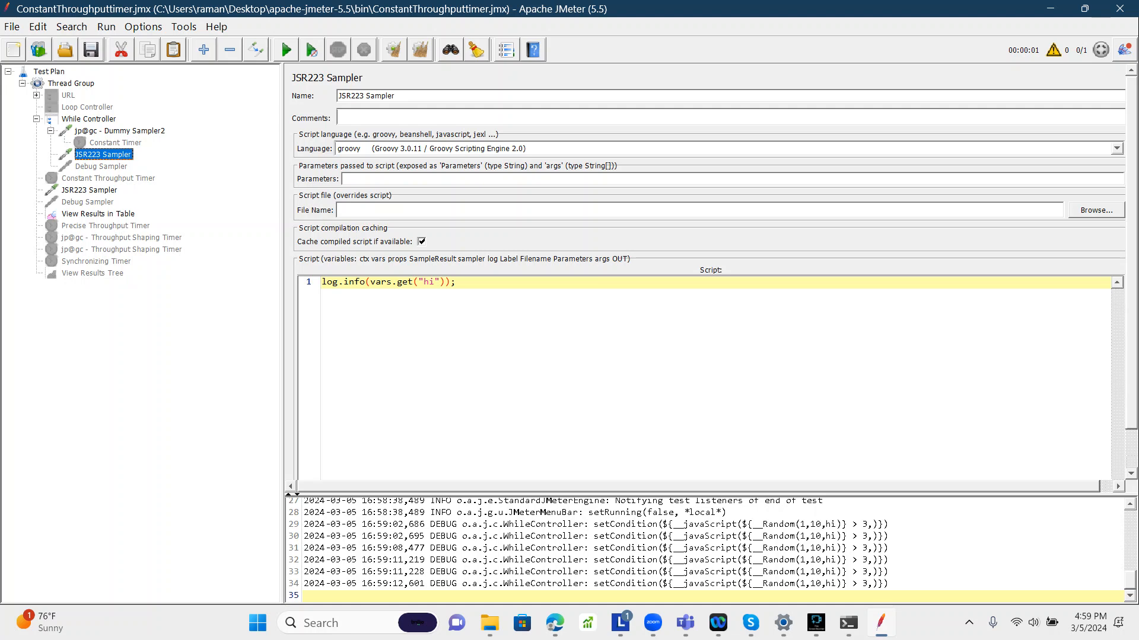
Step: Disable the While Controller
{"action": "left_click", "coordinate": [89, 119]}
{"action": "right_click", "coordinate": [89, 119]}
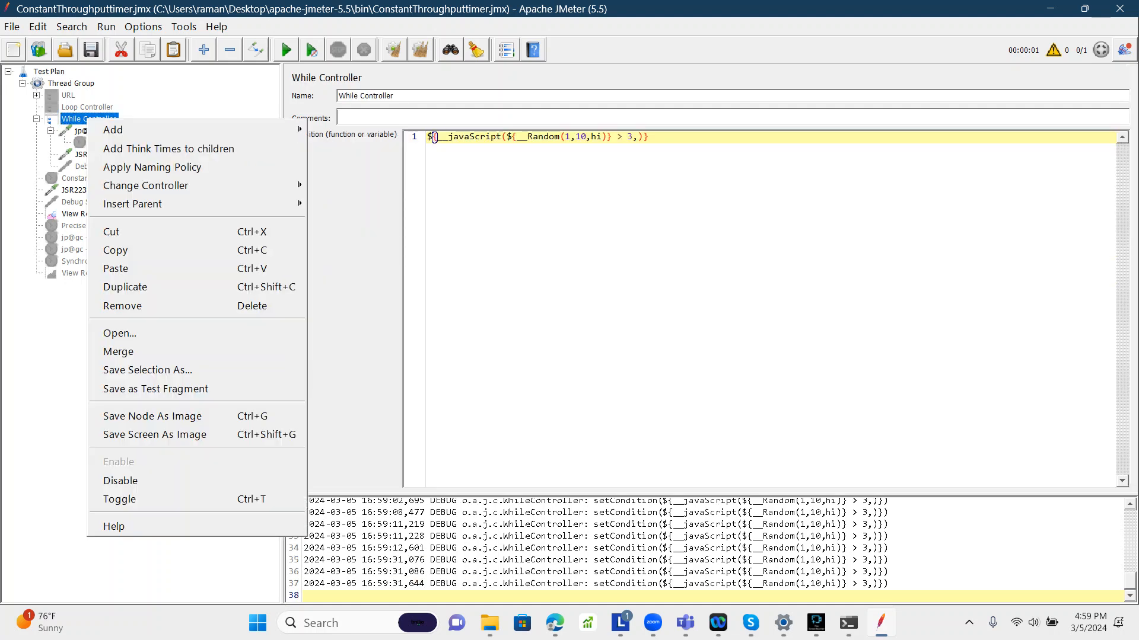
{"action": "left_click", "coordinate": [120, 480]}
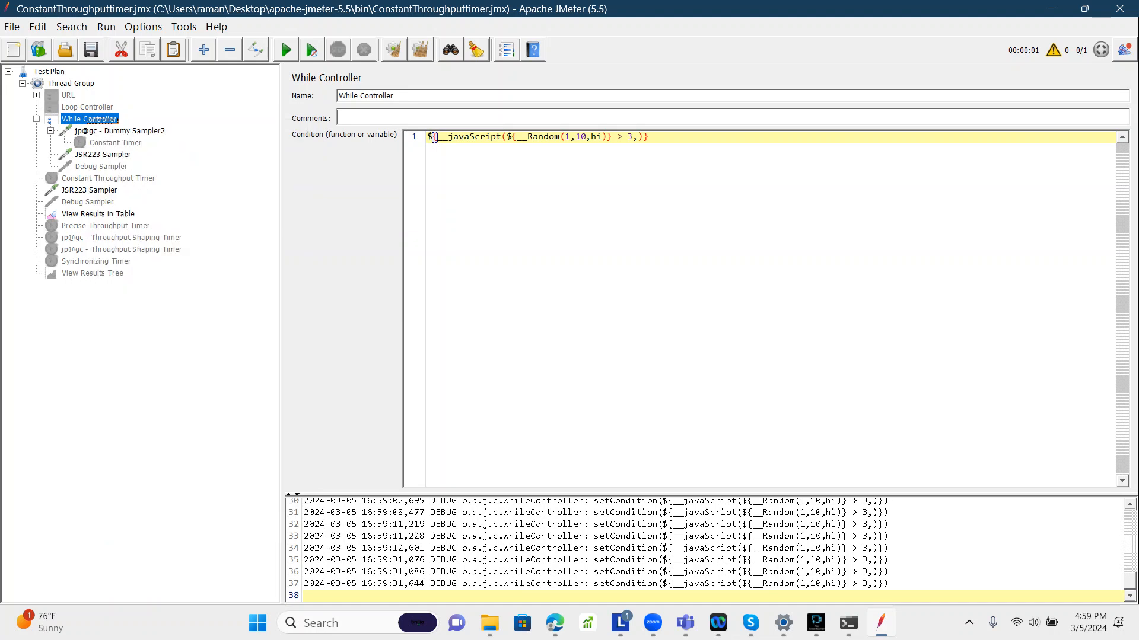
Step: Add a Critical Section Controller to the Thread Group
{"action": "left_click", "coordinate": [71, 83]}
{"action": "right_click", "coordinate": [70, 84]}
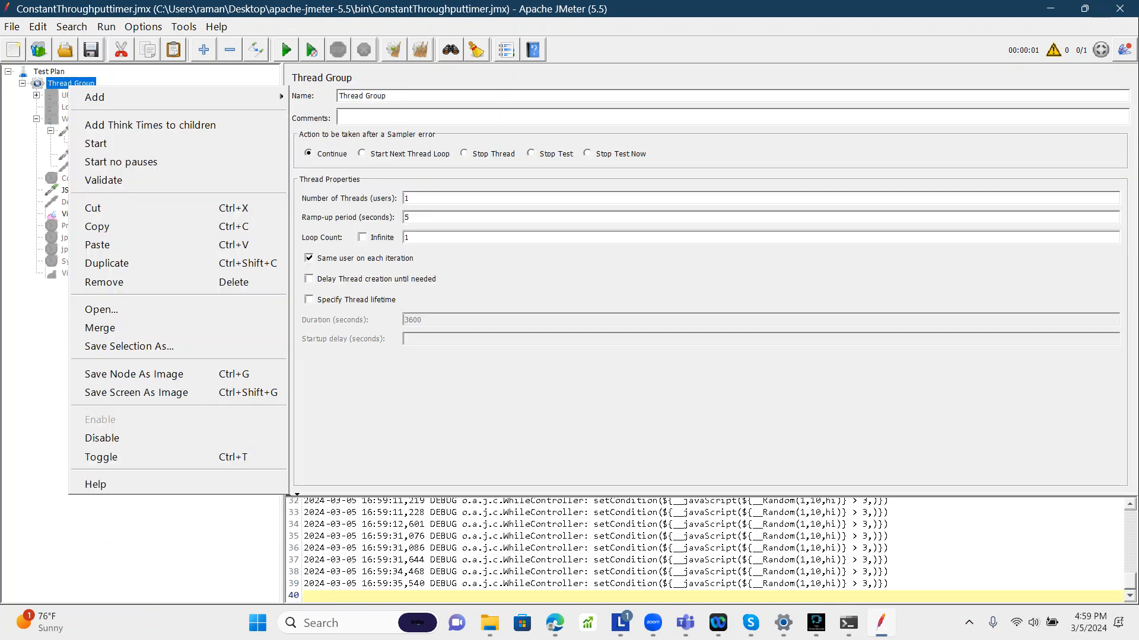
{"action": "mouse_move", "coordinate": [94, 97]}
{"action": "mouse_move", "coordinate": [338, 125]}
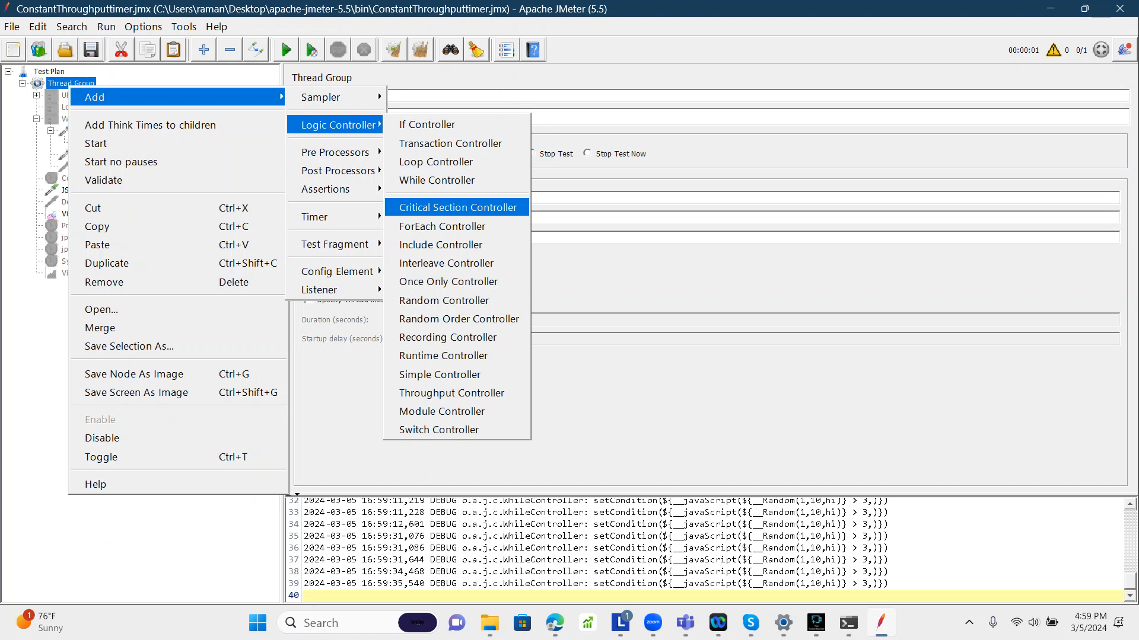
{"action": "left_click", "coordinate": [457, 207]}
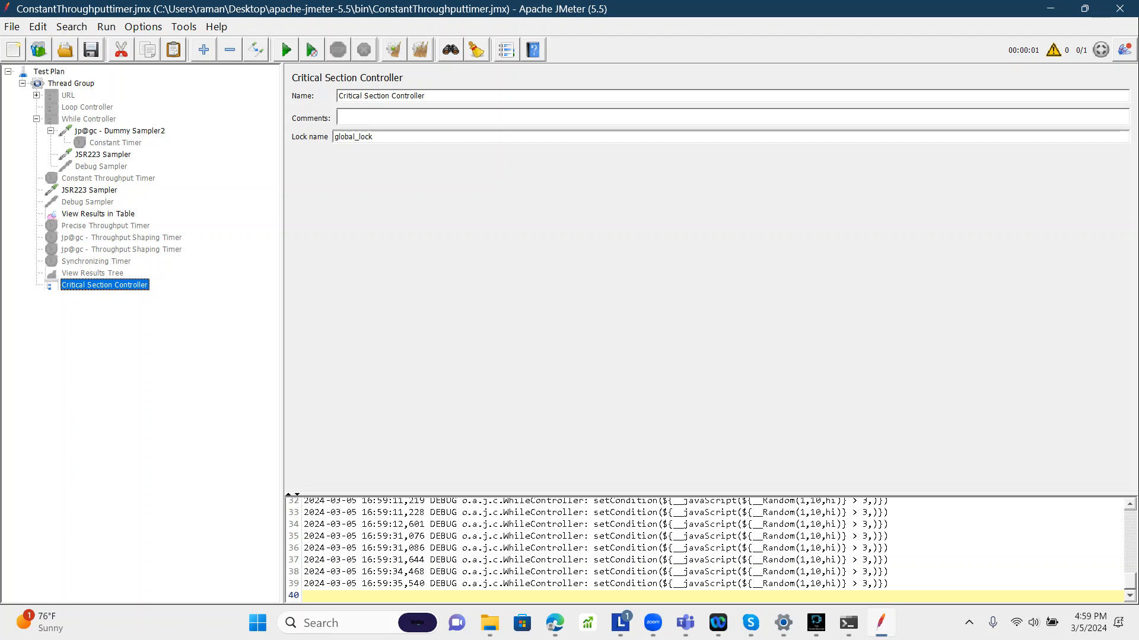
Step: Move the Critical Section Controller to be the first child of the Thread Group
{"action": "left_click_drag", "start_coordinate": [96, 285], "coordinate": [70, 95]}
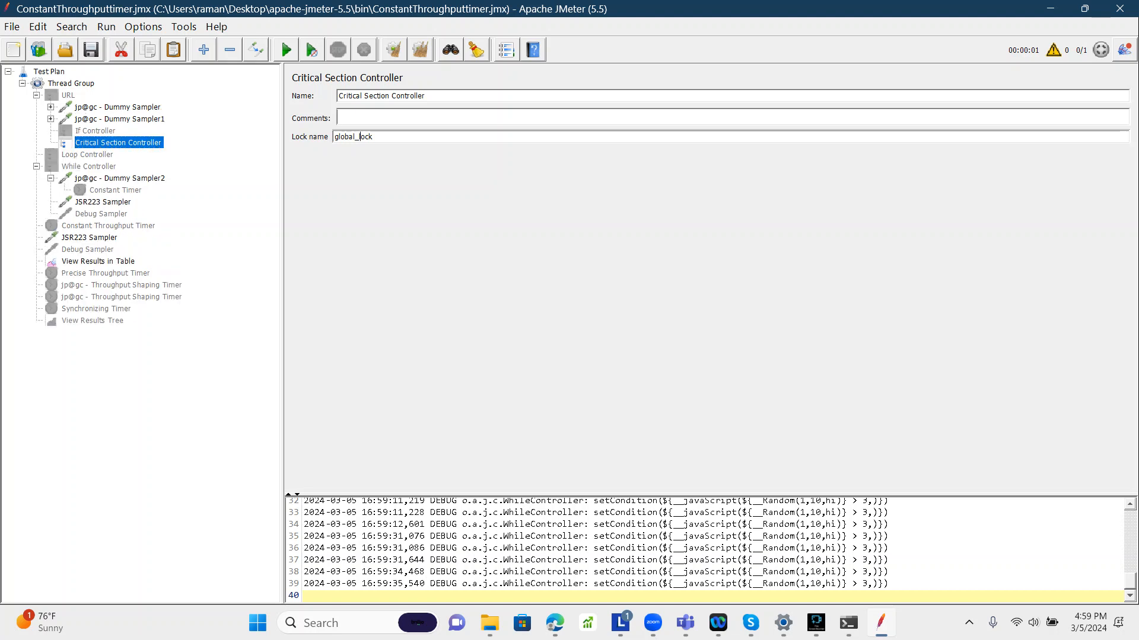
{"action": "double_click", "coordinate": [358, 137]}
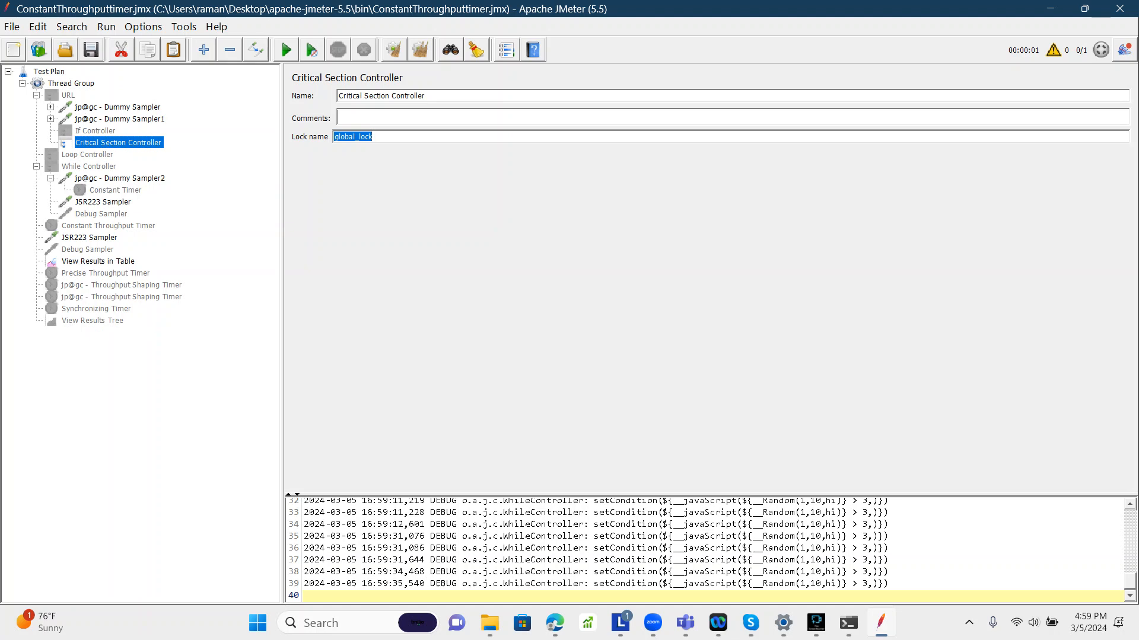
{"action": "left_click_drag", "start_coordinate": [107, 143], "coordinate": [81, 90]}
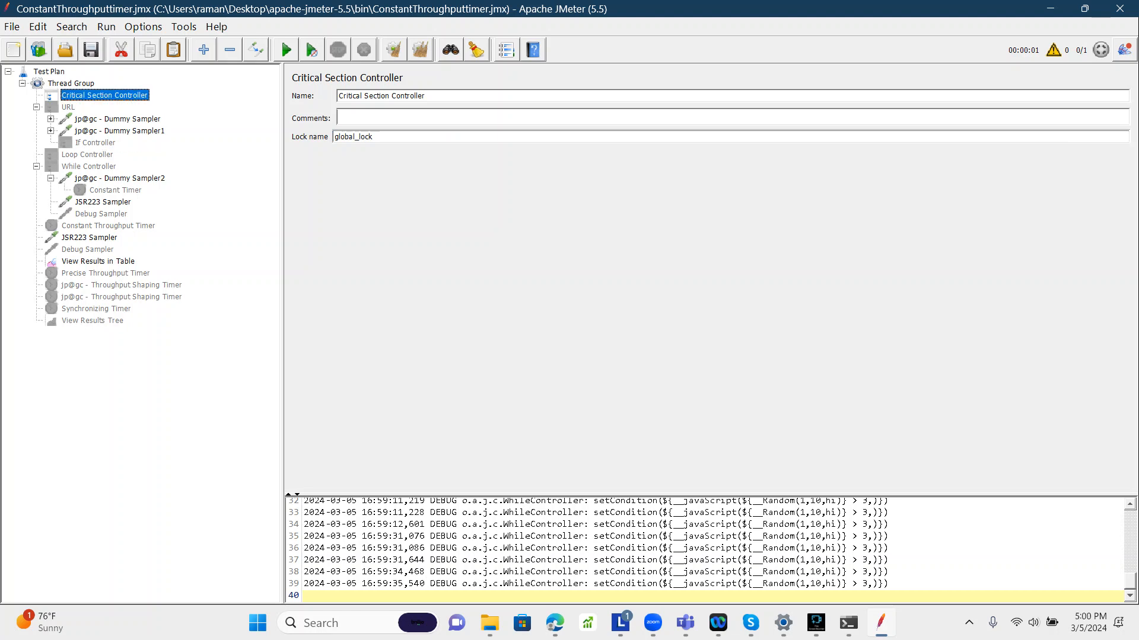
Step: Set the Thread Group's number of threads to 2
{"action": "left_click", "coordinate": [71, 84]}
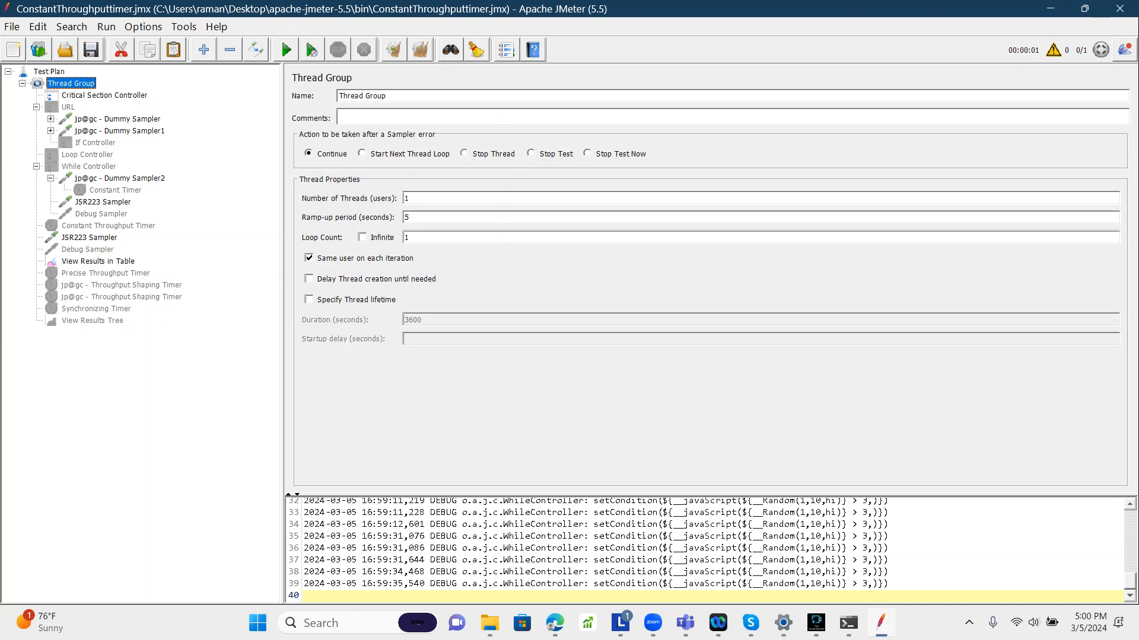
{"action": "double_click", "coordinate": [407, 198]}
{"action": "type", "text": "2"}
Step: Move jp@gc - Dummy Sampler2 with its Constant Timer into the Critical Section Controller
{"action": "left_click", "coordinate": [103, 95]}
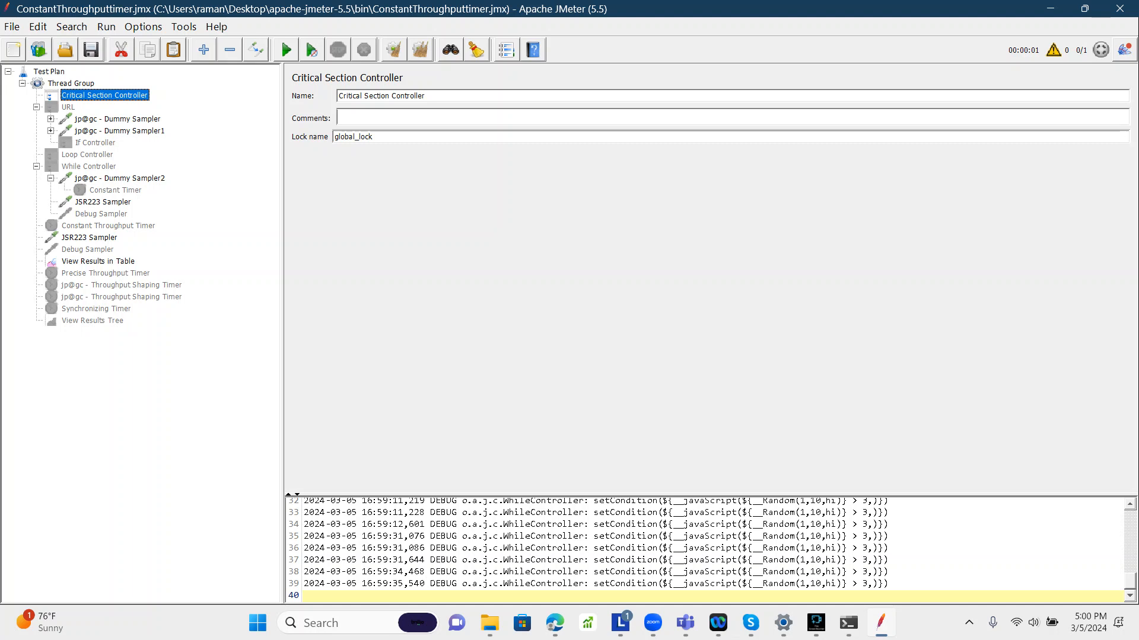
{"action": "left_click", "coordinate": [68, 107]}
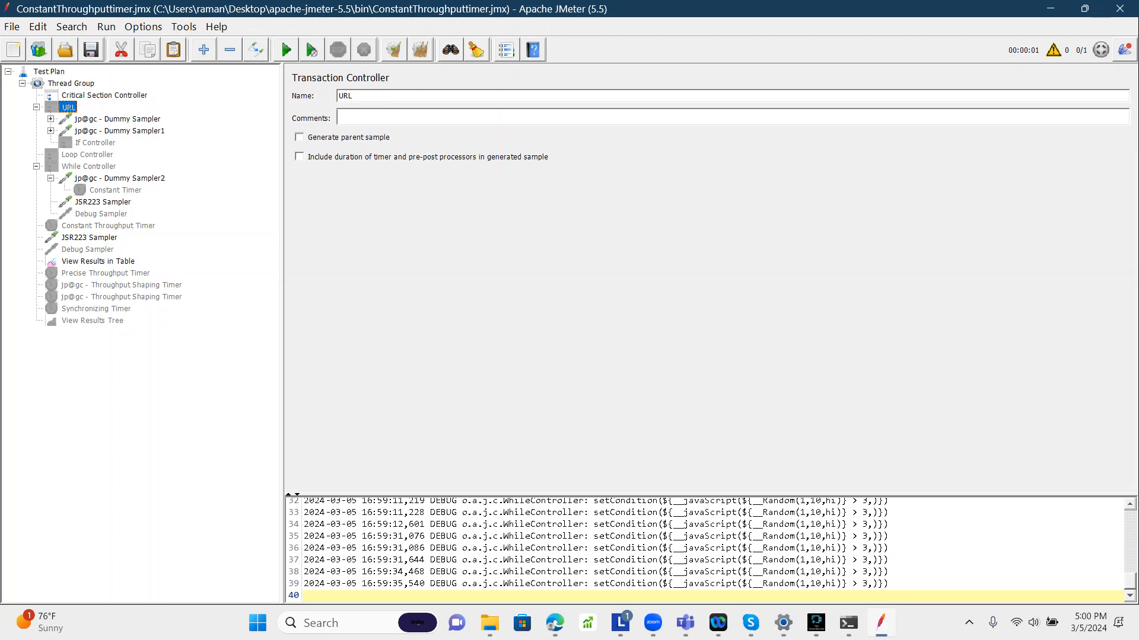
{"action": "left_click", "coordinate": [71, 84]}
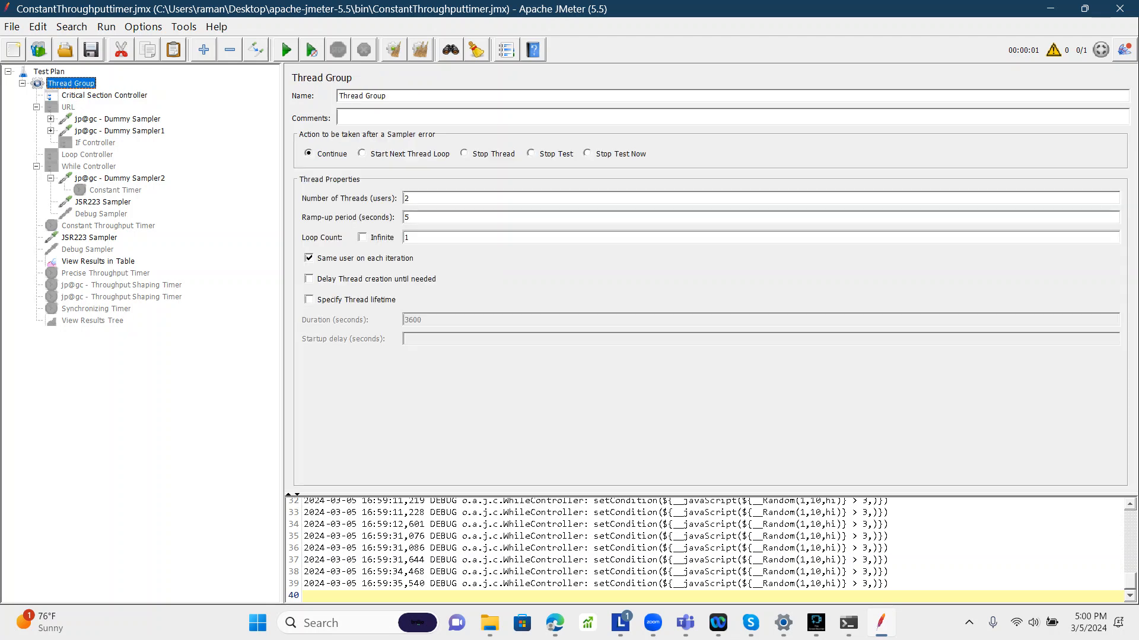
{"action": "left_click", "coordinate": [68, 108]}
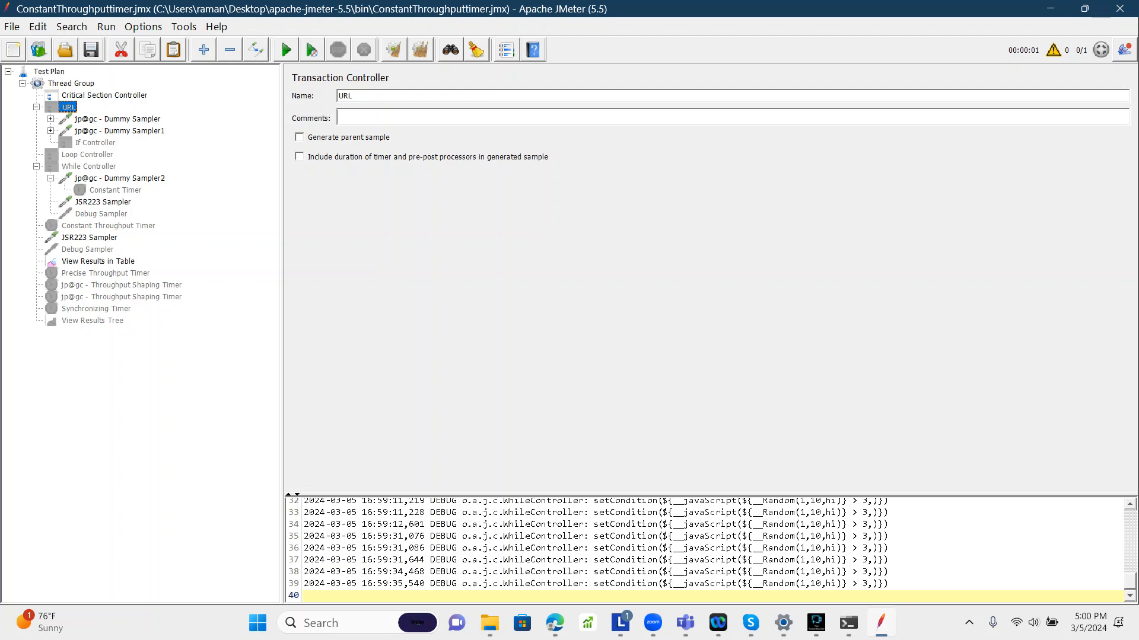
{"action": "left_click", "coordinate": [104, 94]}
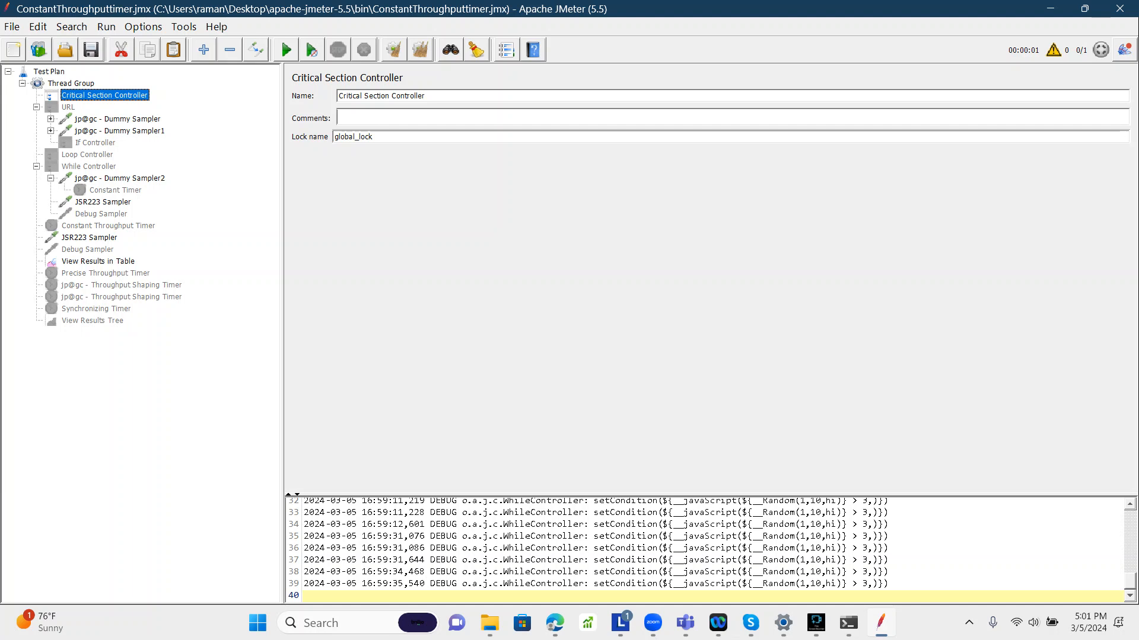
{"action": "left_click", "coordinate": [120, 179]}
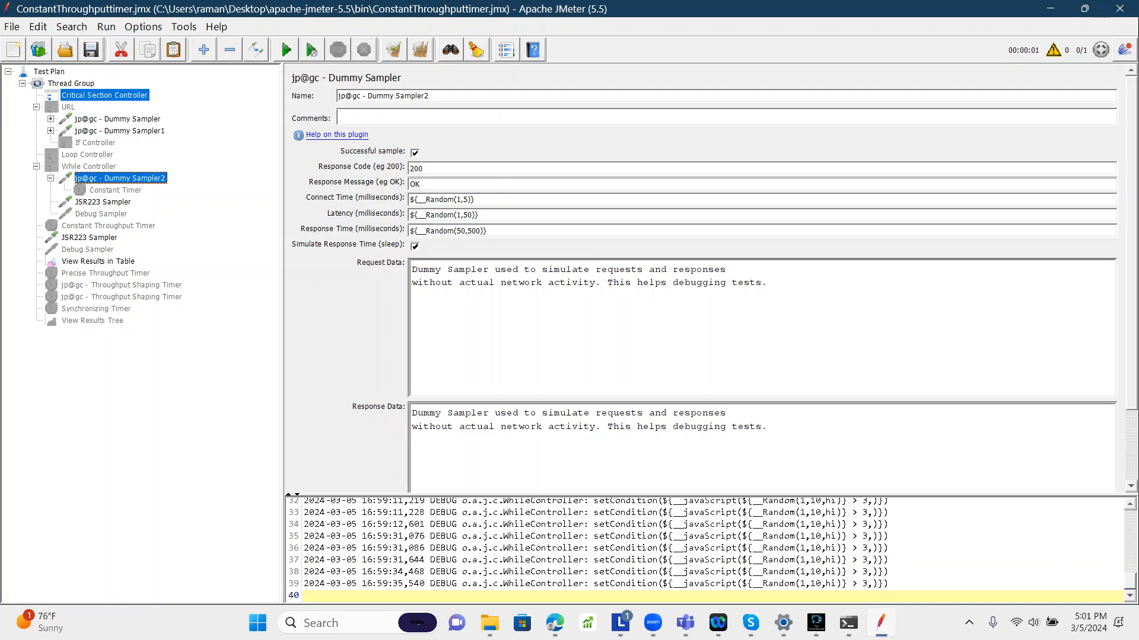
{"action": "left_click_drag", "start_coordinate": [120, 179], "coordinate": [104, 95]}
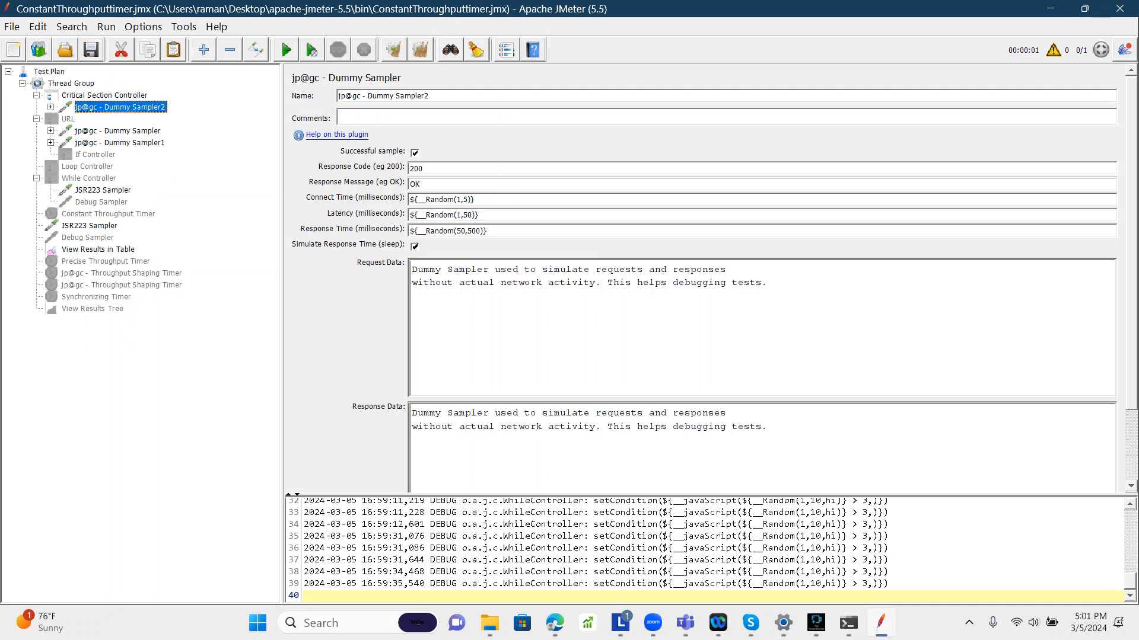
Step: Enable the Constant Timer under jp@gc - Dummy Sampler2
{"action": "left_click", "coordinate": [51, 107]}
{"action": "left_click", "coordinate": [116, 119]}
{"action": "right_click", "coordinate": [117, 120]}
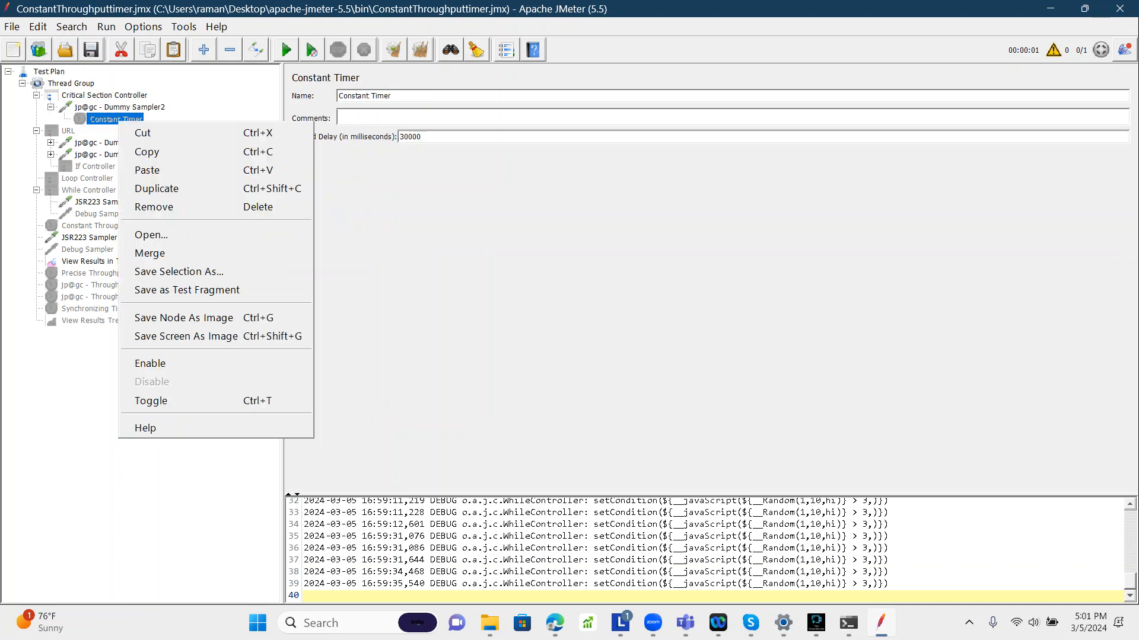
{"action": "left_click", "coordinate": [150, 364]}
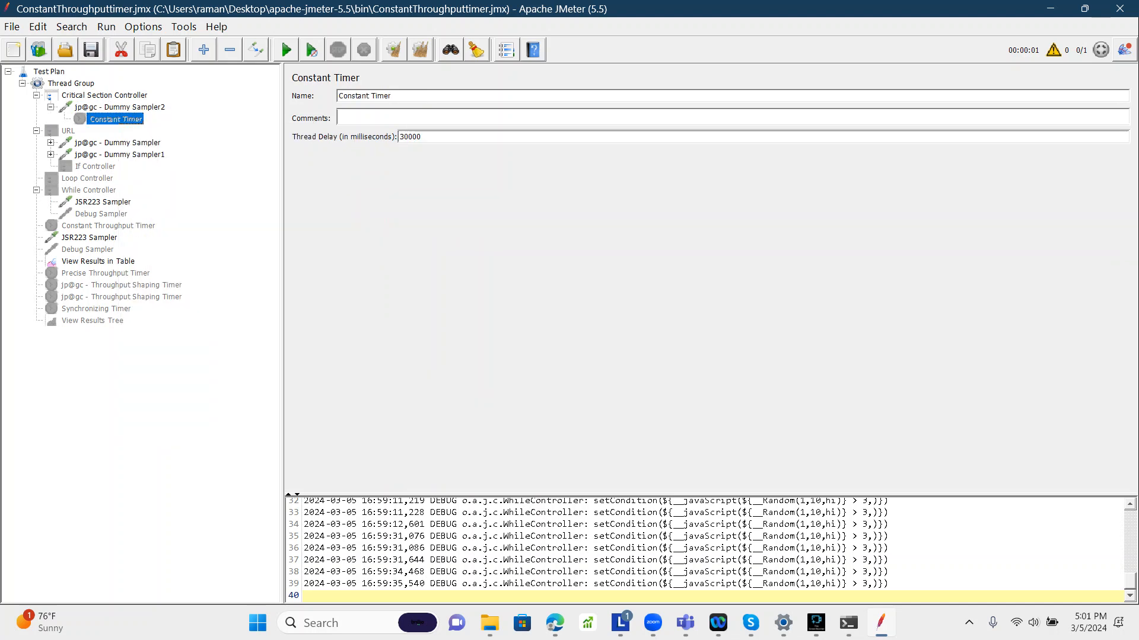
Step: Collapse the URL controller and disable the JSR223 Sampler placed directly under the Thread Group
{"action": "left_click", "coordinate": [37, 131]}
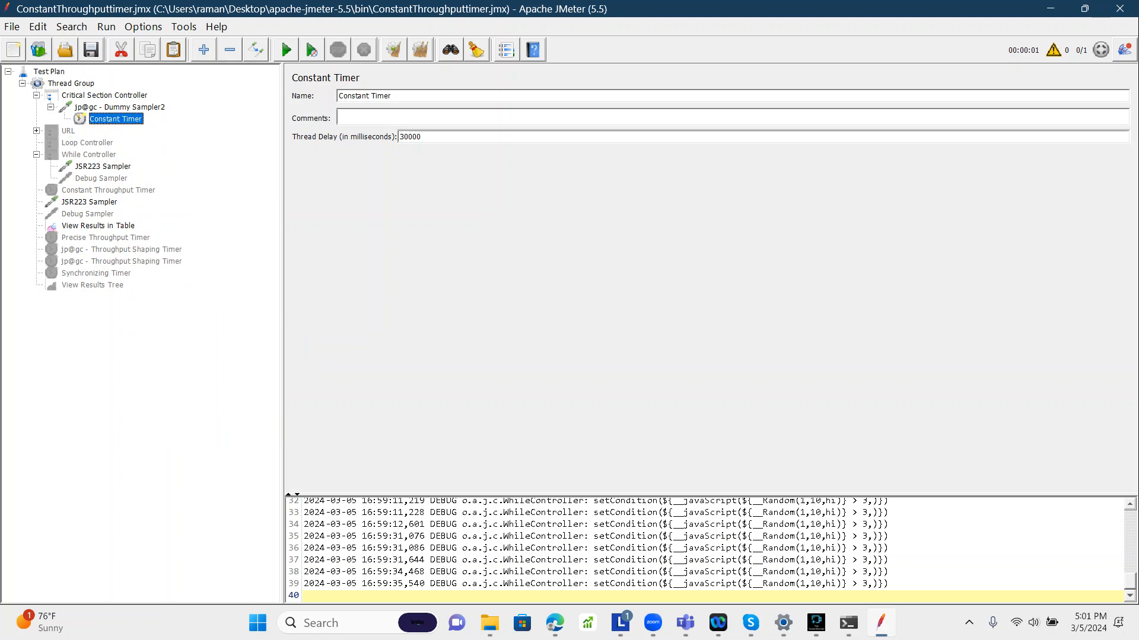
{"action": "left_click", "coordinate": [102, 166]}
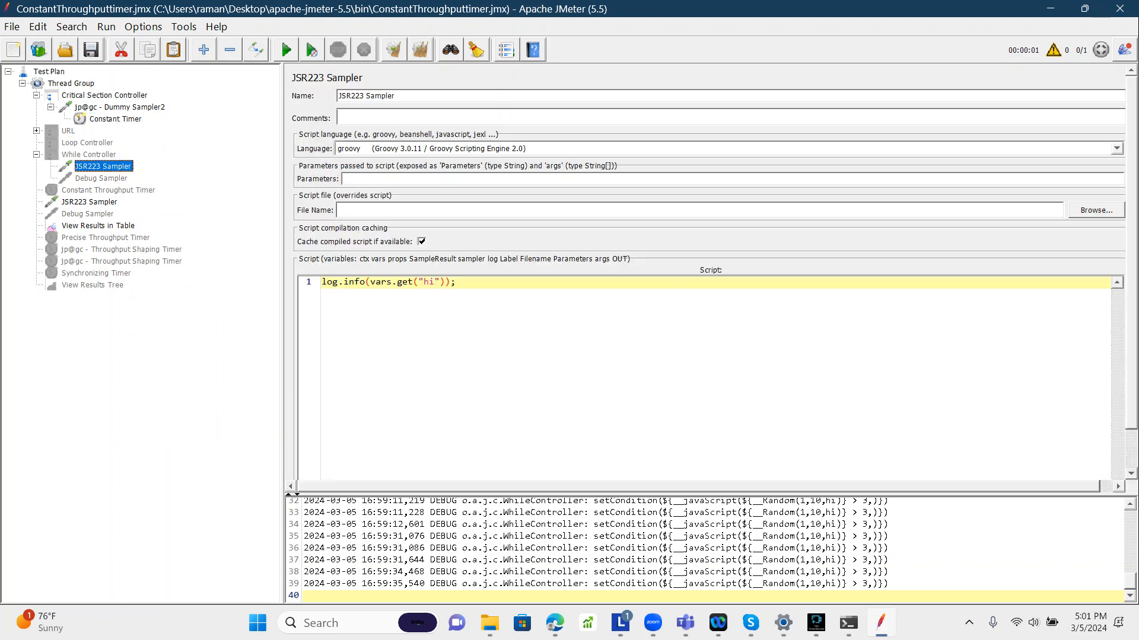
{"action": "right_click", "coordinate": [95, 168]}
{"action": "left_click", "coordinate": [58, 199]}
{"action": "left_click", "coordinate": [58, 200]}
{"action": "right_click", "coordinate": [57, 197]}
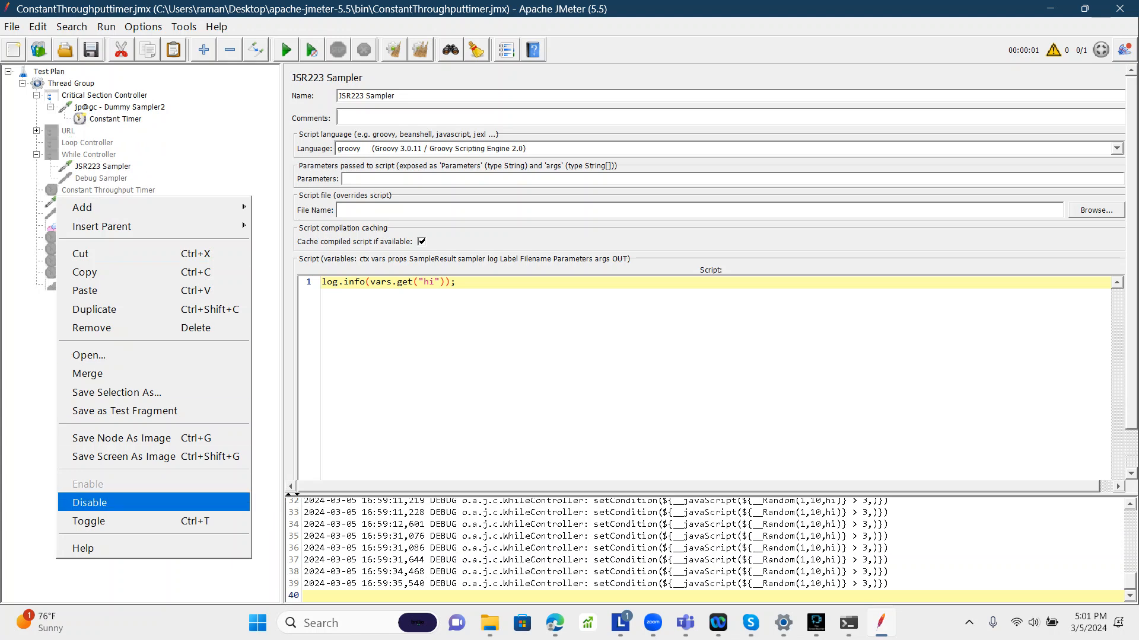
{"action": "left_click", "coordinate": [90, 502]}
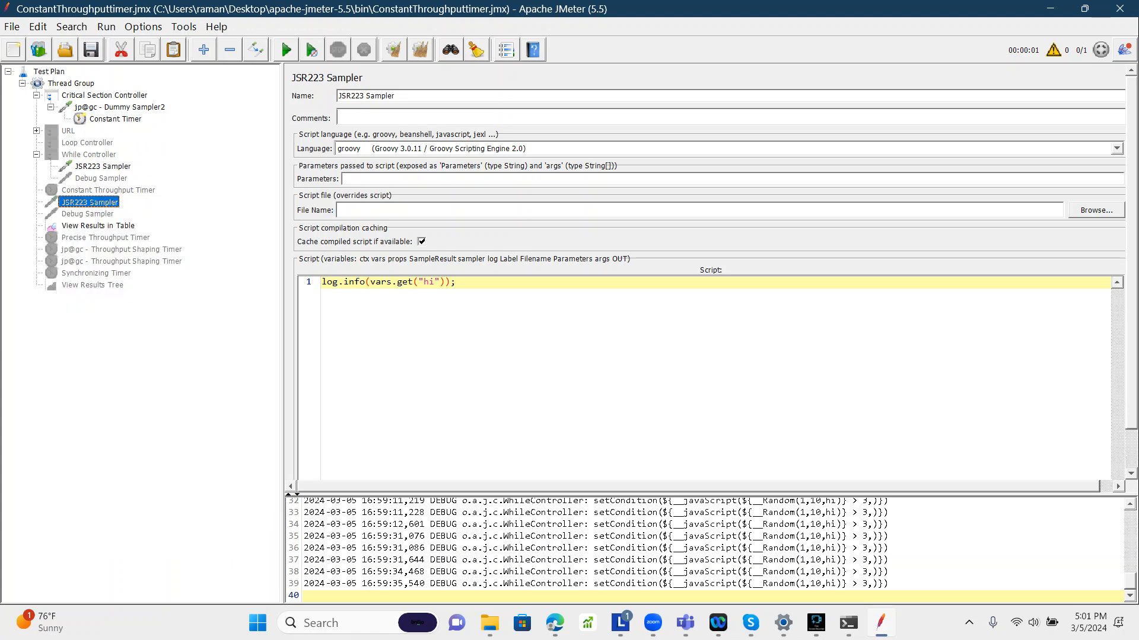
Step: Clear all previous results from View Results in Table
{"action": "left_click", "coordinate": [115, 119]}
{"action": "left_click", "coordinate": [70, 84]}
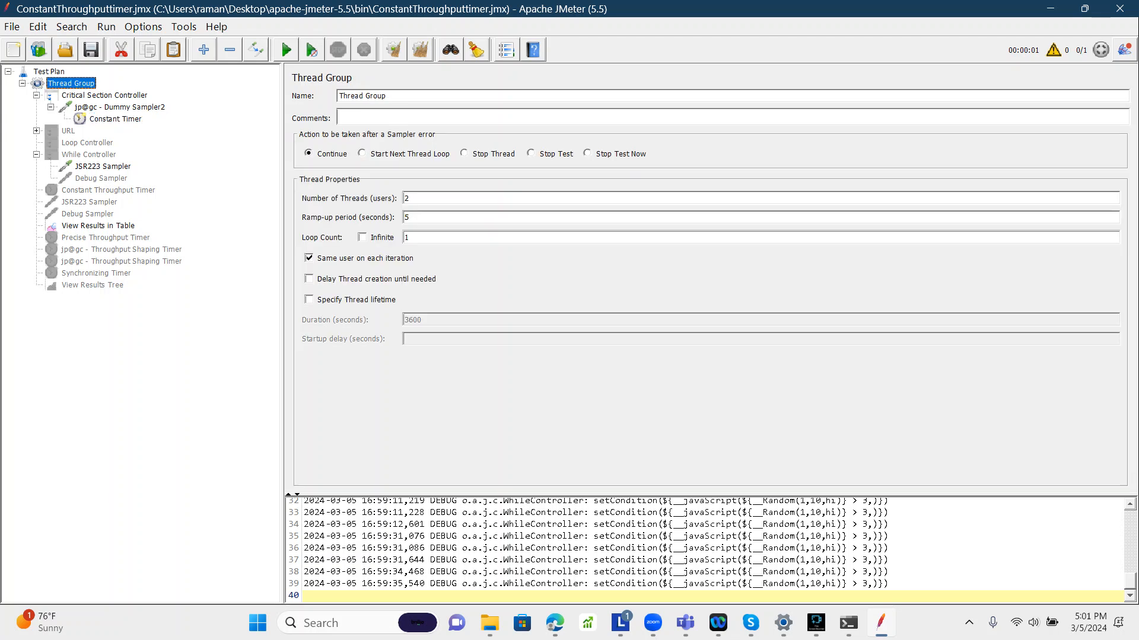
{"action": "left_click", "coordinate": [98, 226]}
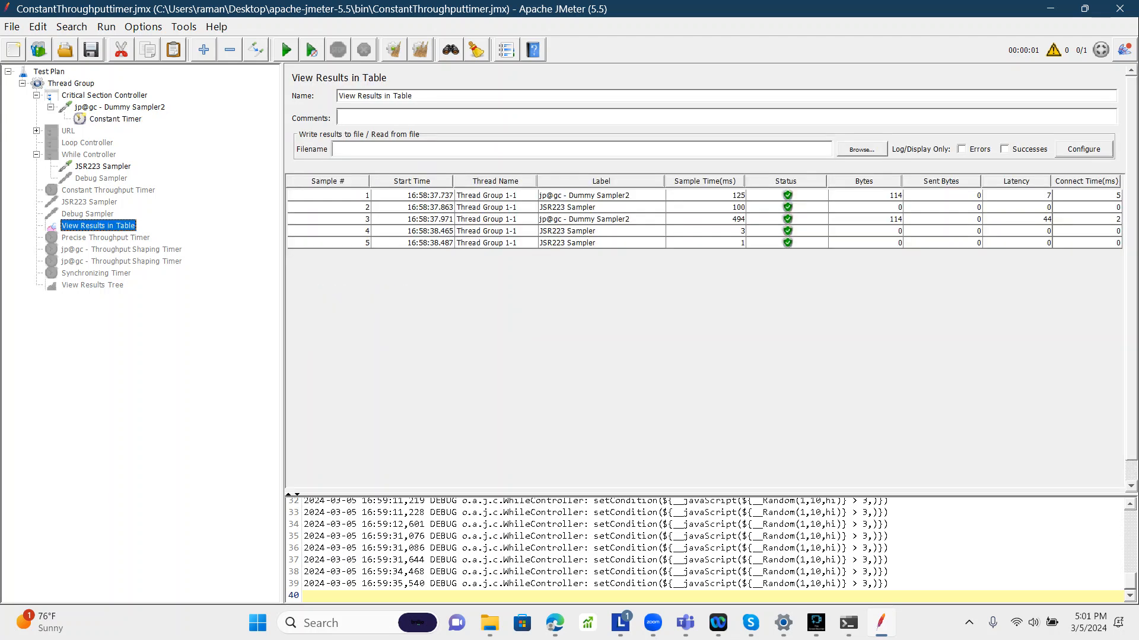
{"action": "key", "text": "ctrl+shift+e"}
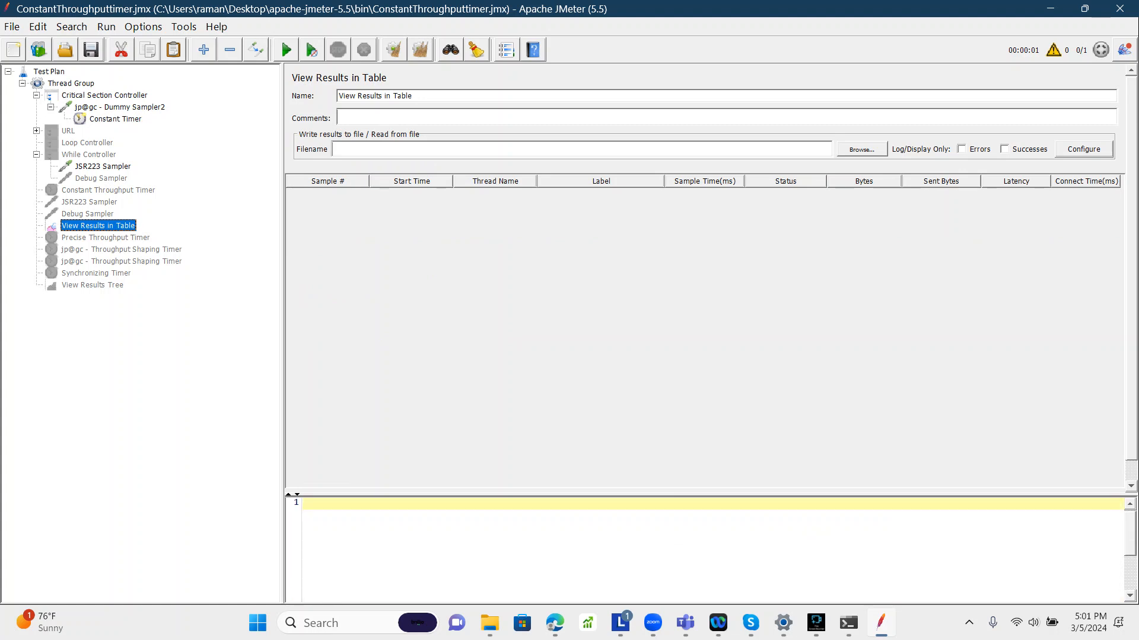
Step: Add a JSR223 Sampler inside the Critical Section Controller
{"action": "left_click", "coordinate": [71, 84]}
{"action": "double_click", "coordinate": [407, 218]}
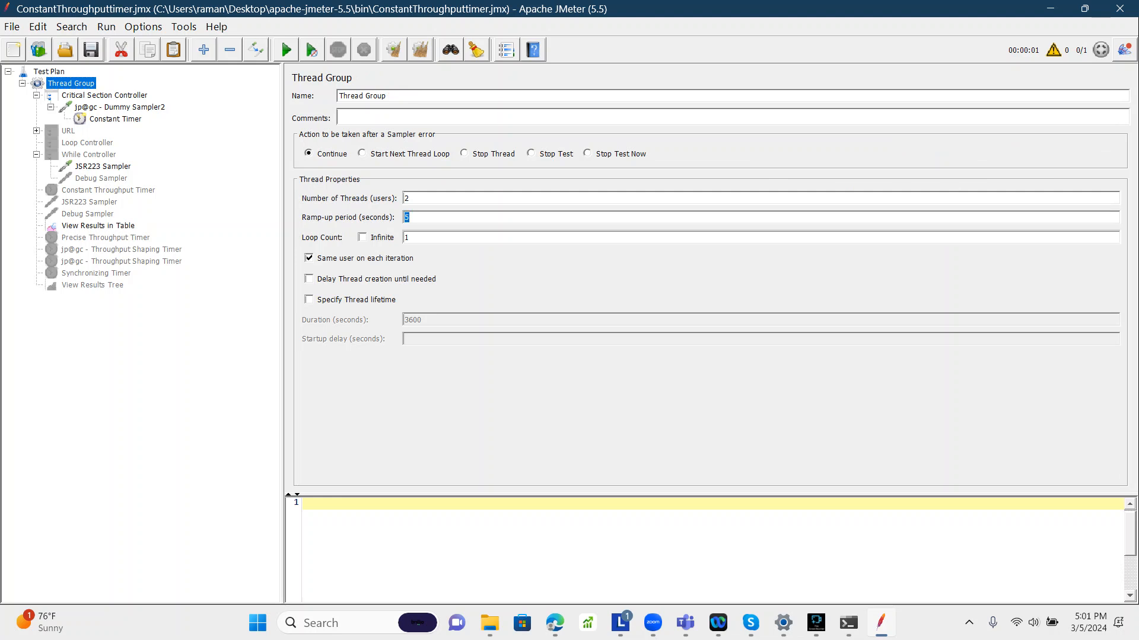
{"action": "left_click", "coordinate": [105, 95]}
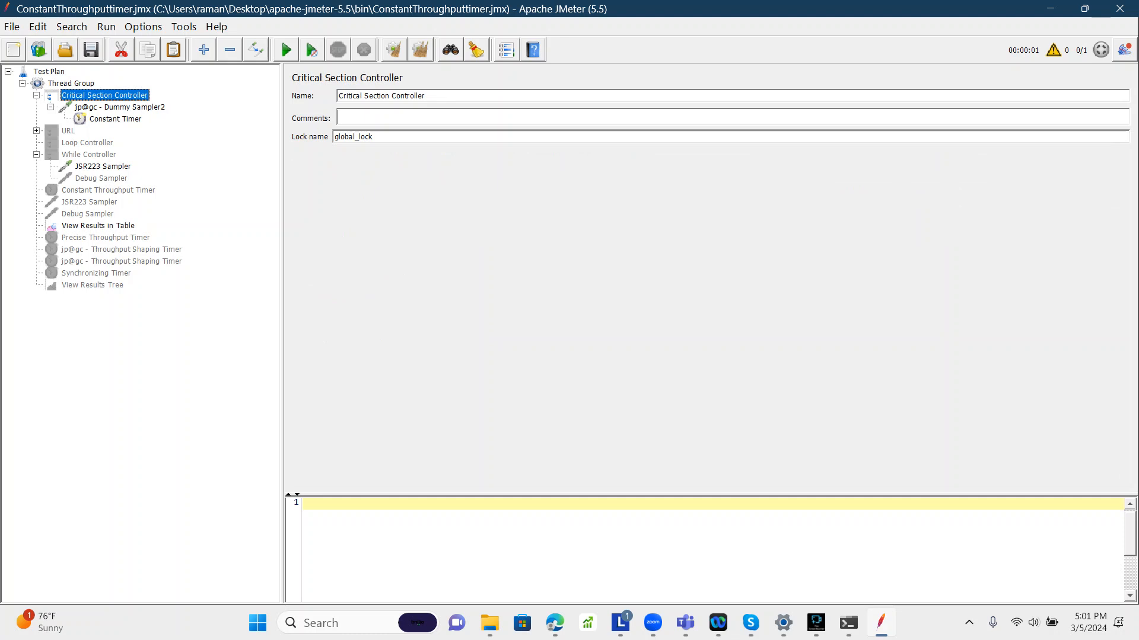
{"action": "left_click", "coordinate": [120, 107]}
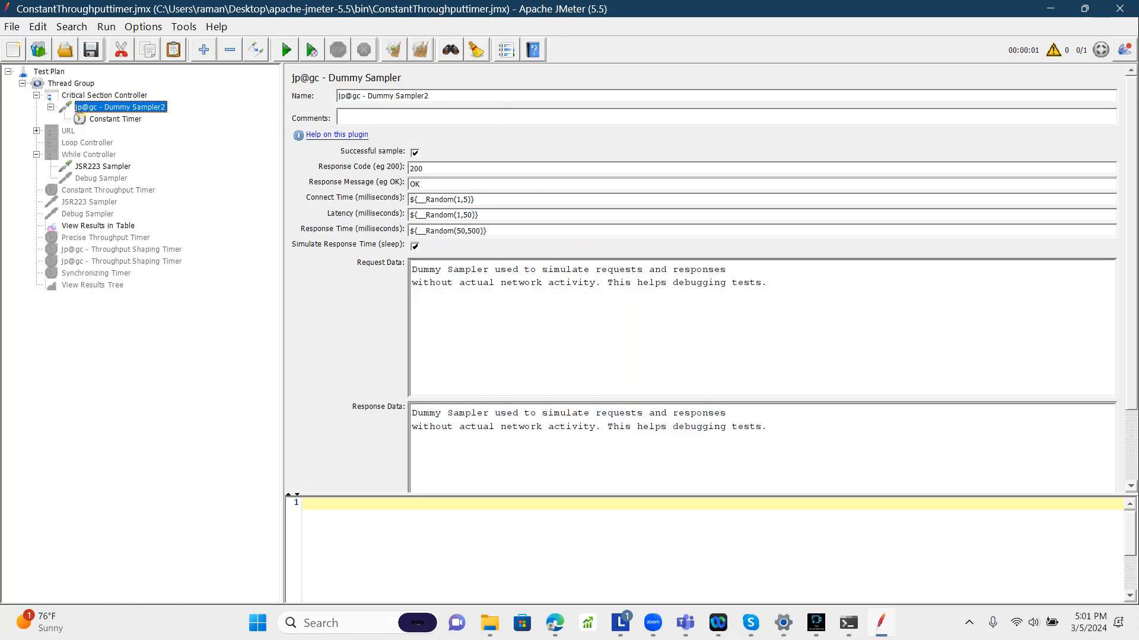
{"action": "left_click", "coordinate": [115, 119]}
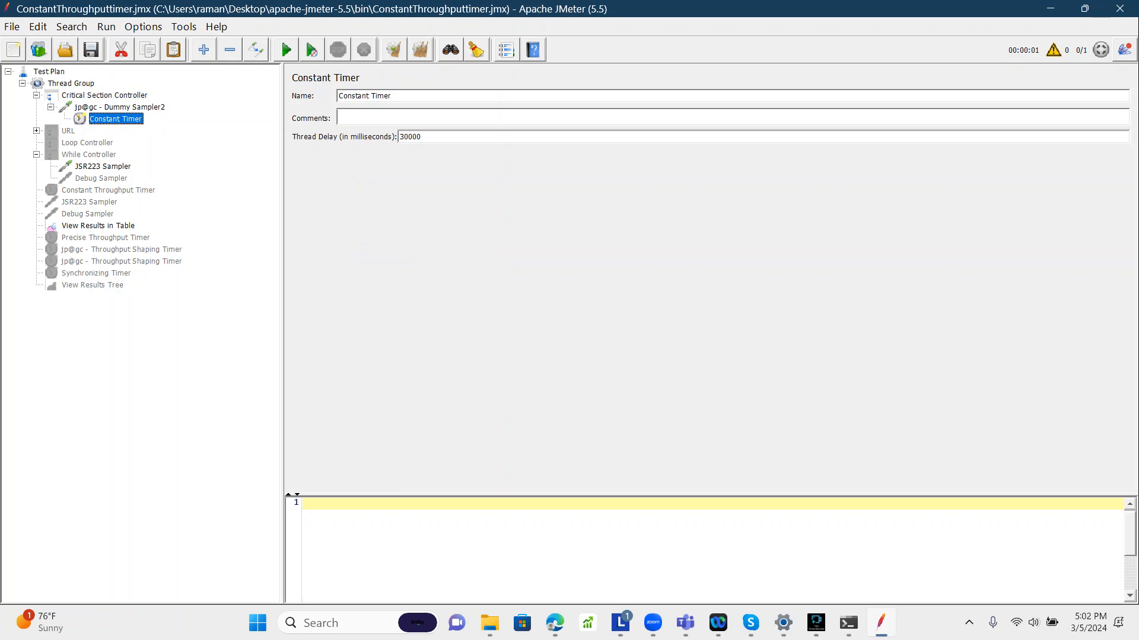
{"action": "left_click", "coordinate": [105, 96]}
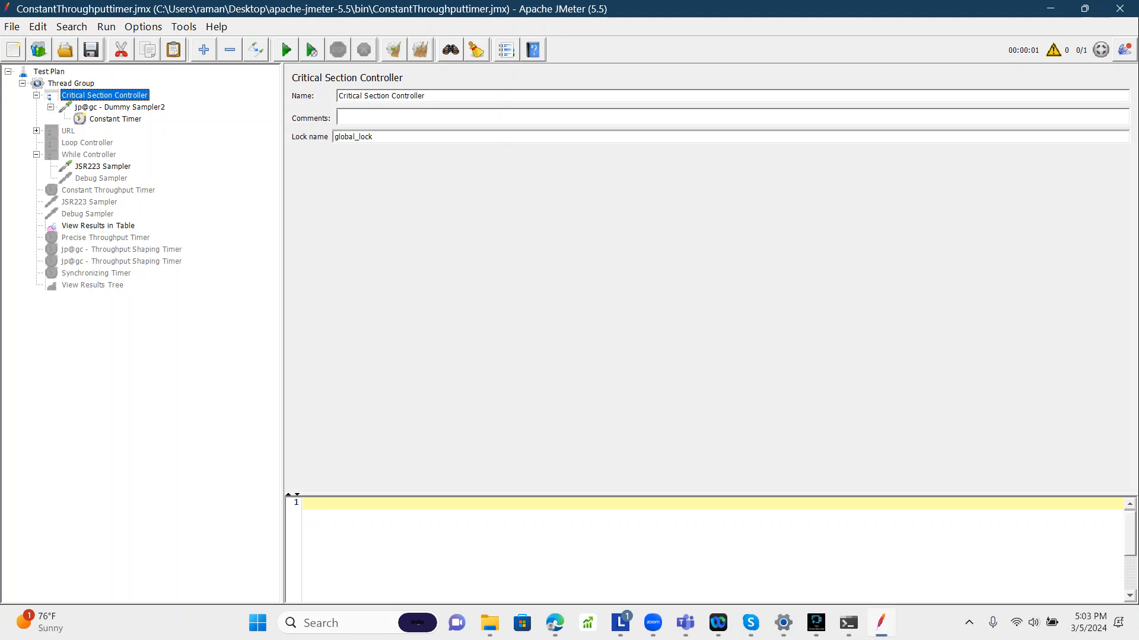
{"action": "right_click", "coordinate": [102, 96]}
{"action": "mouse_move", "coordinate": [129, 108]}
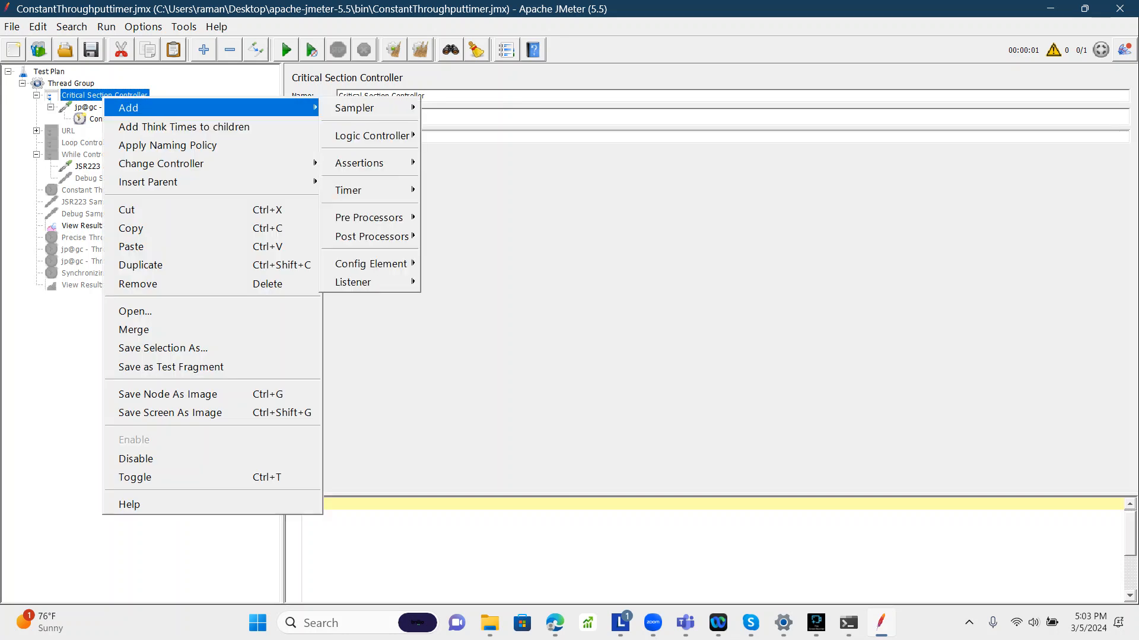
{"action": "mouse_move", "coordinate": [370, 108]}
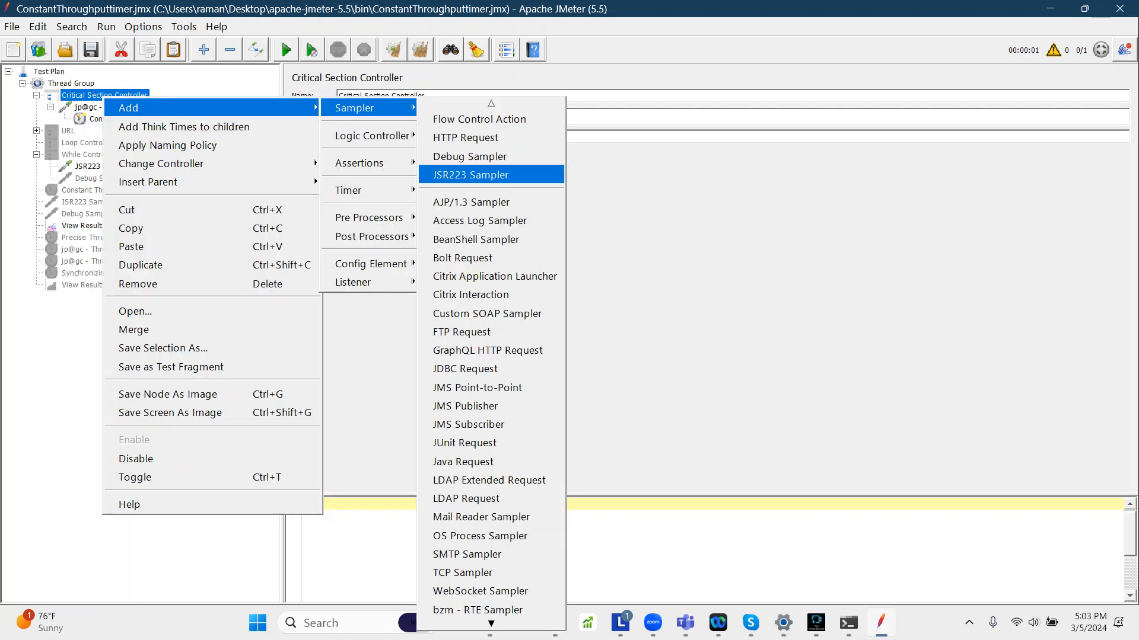
{"action": "left_click", "coordinate": [469, 174]}
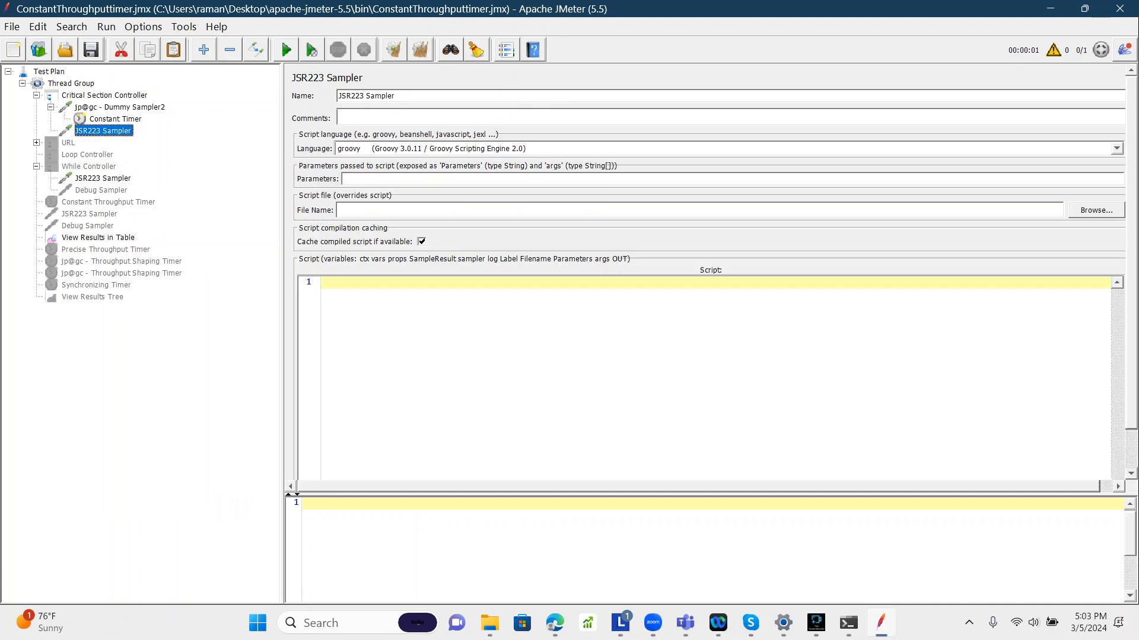
Step: Move the new JSR223 Sampler above jp@gc - Dummy Sampler2 and open the While Controller's JSR223 Sampler script
{"action": "mouse_move", "coordinate": [103, 130]}
{"action": "left_mouse_down"}
{"action": "mouse_move", "coordinate": [104, 103]}
{"action": "mouse_move", "coordinate": [104, 303]}
{"action": "mouse_move", "coordinate": [104, 102]}
{"action": "left_mouse_up"}
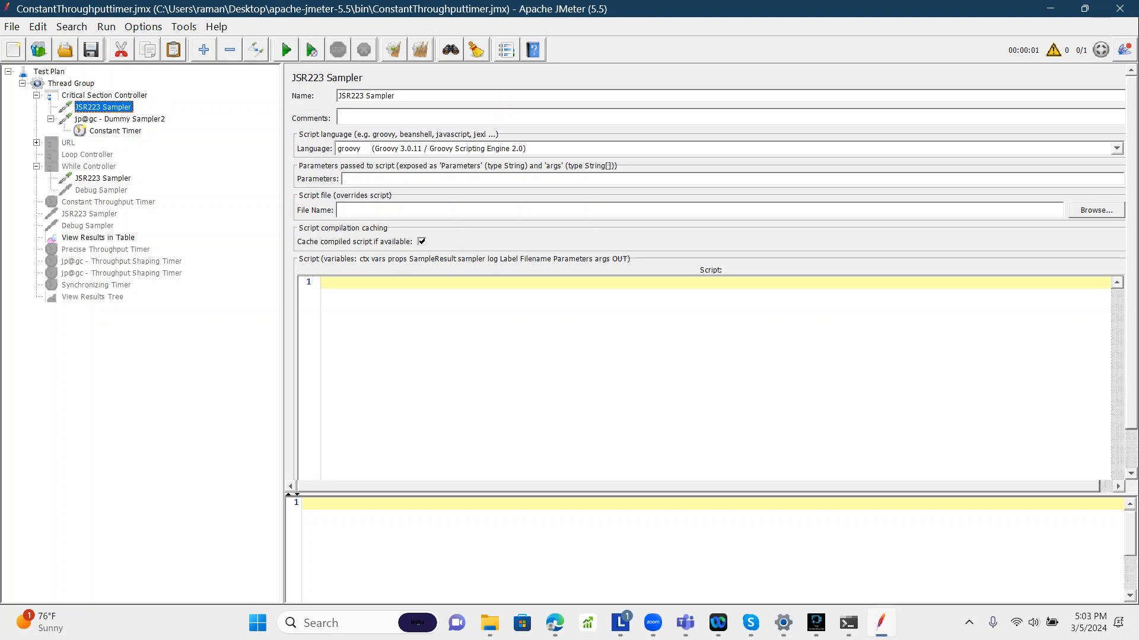
{"action": "left_click", "coordinate": [103, 179]}
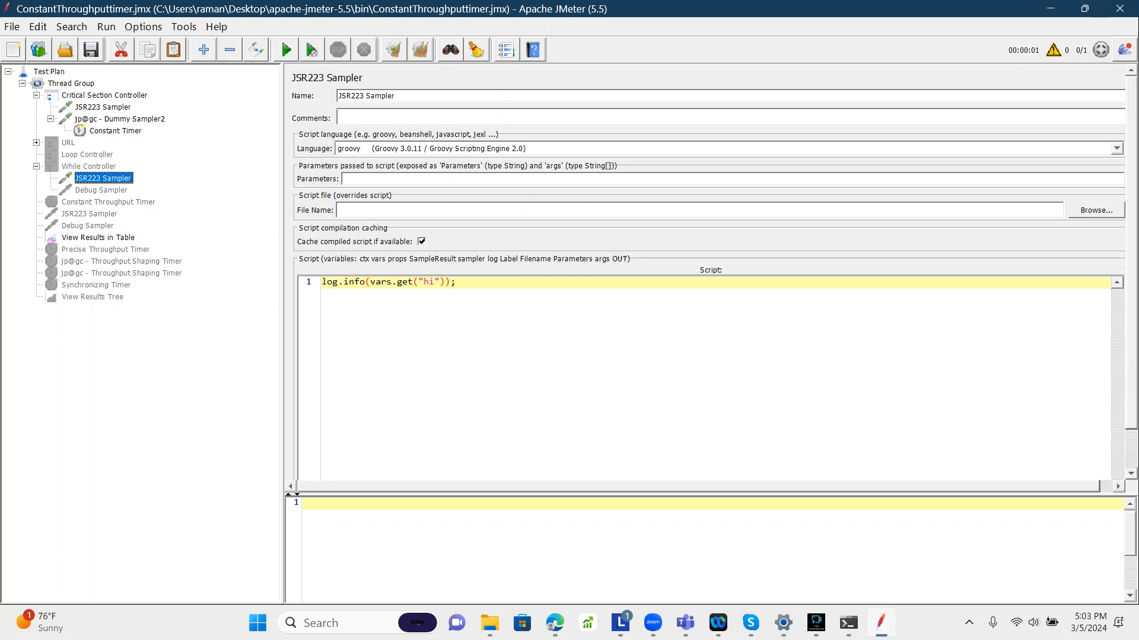
Step: Move the While Controller's JSR223 Sampler into the Critical Section Controller, placing it below jp@gc - Dummy Sampler2
{"action": "left_click_drag", "start_coordinate": [103, 178], "coordinate": [71, 141]}
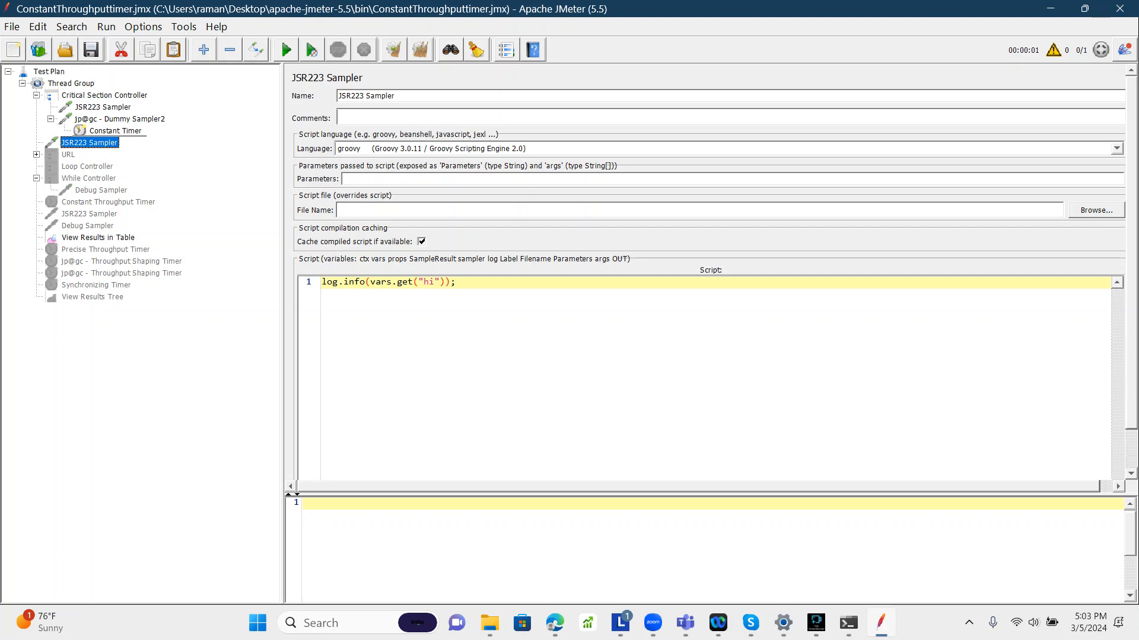
{"action": "left_click_drag", "start_coordinate": [89, 143], "coordinate": [97, 113]}
{"action": "left_click", "coordinate": [51, 131]}
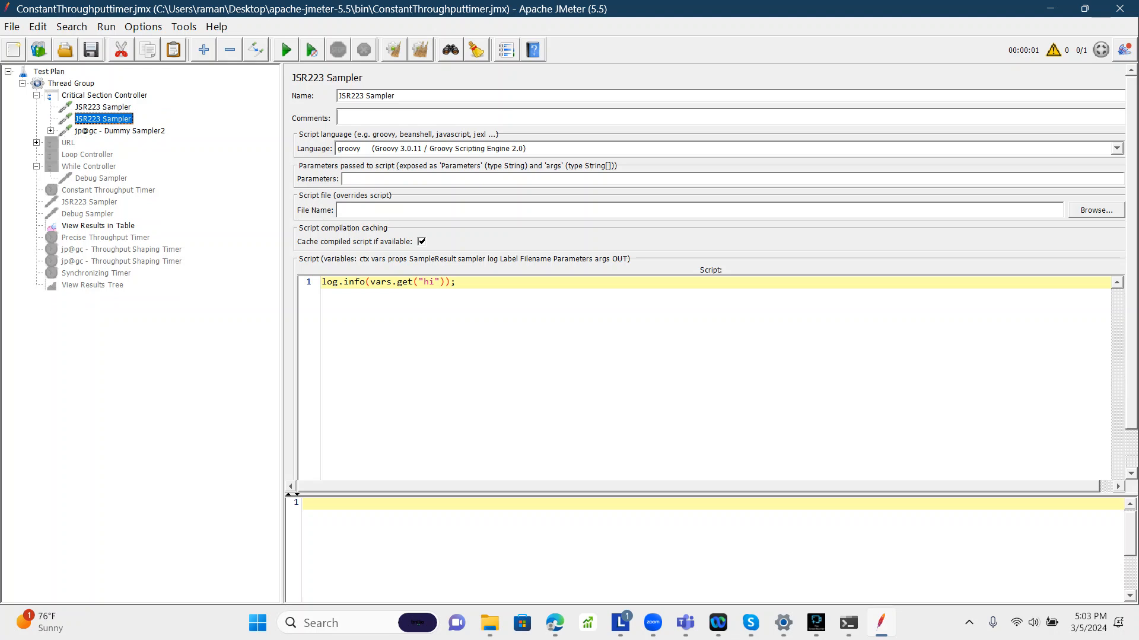
{"action": "left_click_drag", "start_coordinate": [98, 119], "coordinate": [99, 136]}
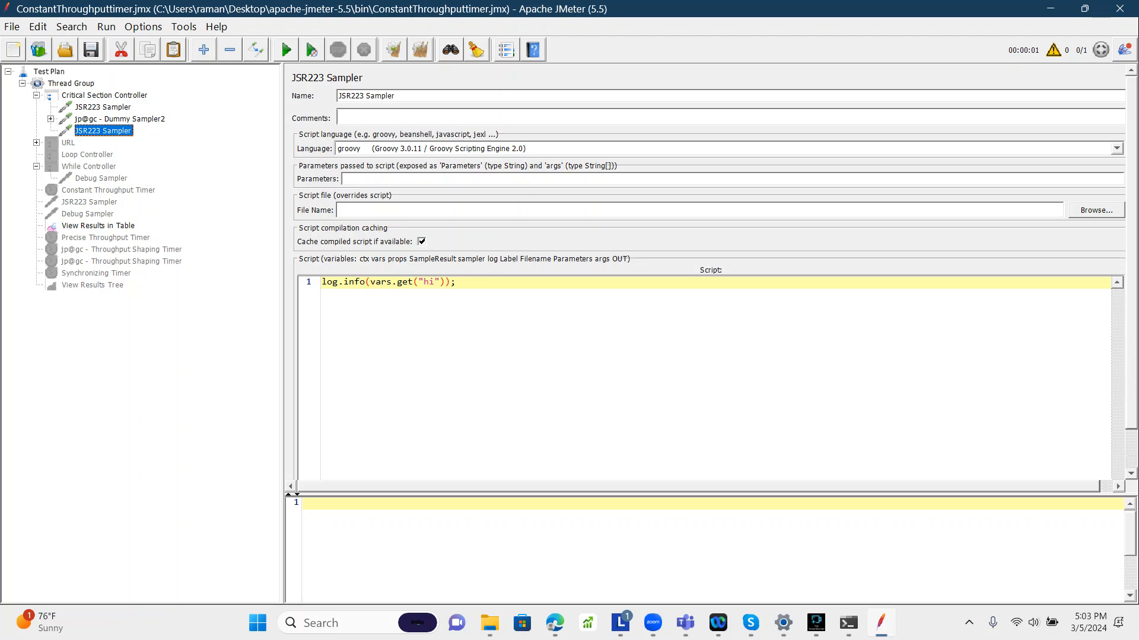
Step: In the first JSR223 Sampler, start the script log.info("Critical Section Controller Started " using the controller's copied name
{"action": "left_click", "coordinate": [103, 107]}
{"action": "left_click", "coordinate": [322, 283]}
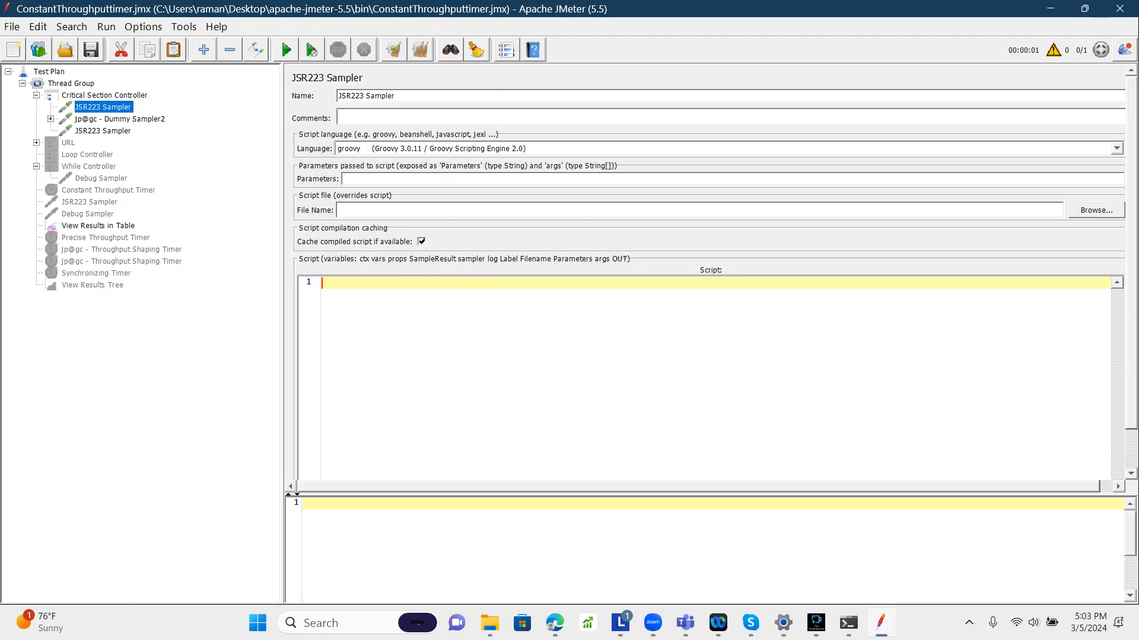
{"action": "type", "text": "log.info(\"criti"}
{"action": "left_click", "coordinate": [105, 96]}
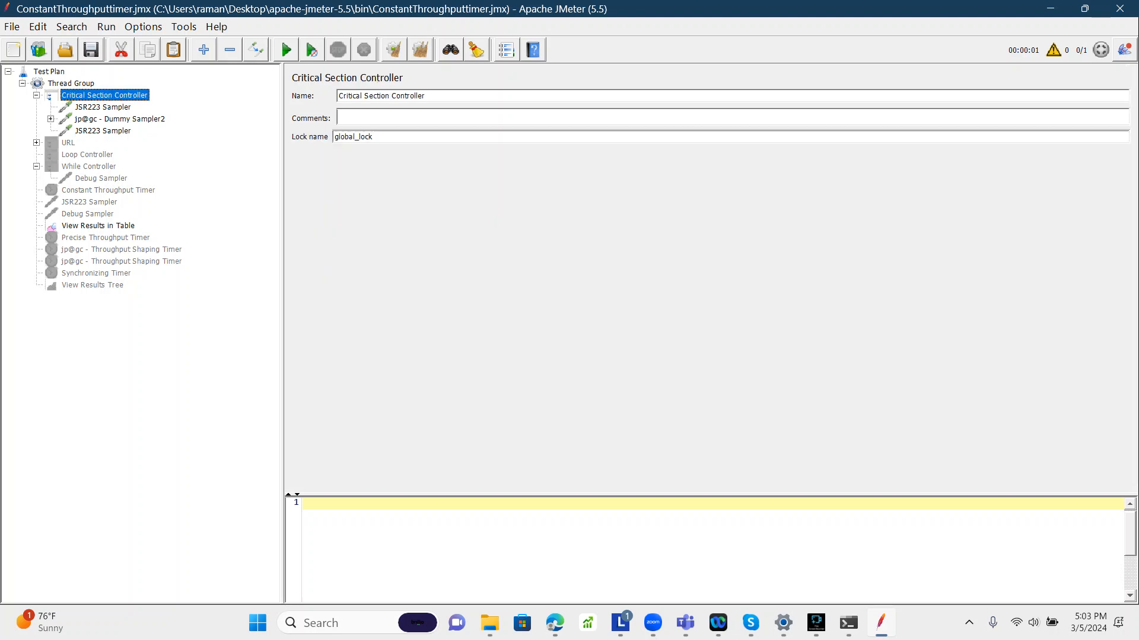
{"action": "key", "text": "ctrl+a"}
{"action": "key", "text": "ctrl+c"}
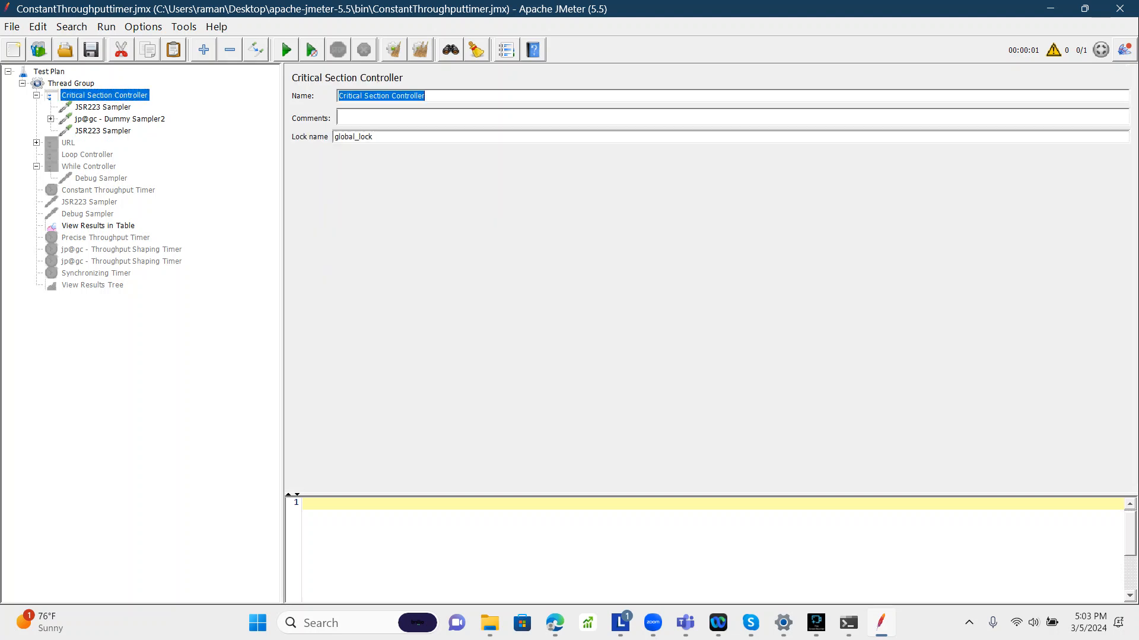
{"action": "left_click", "coordinate": [104, 108]}
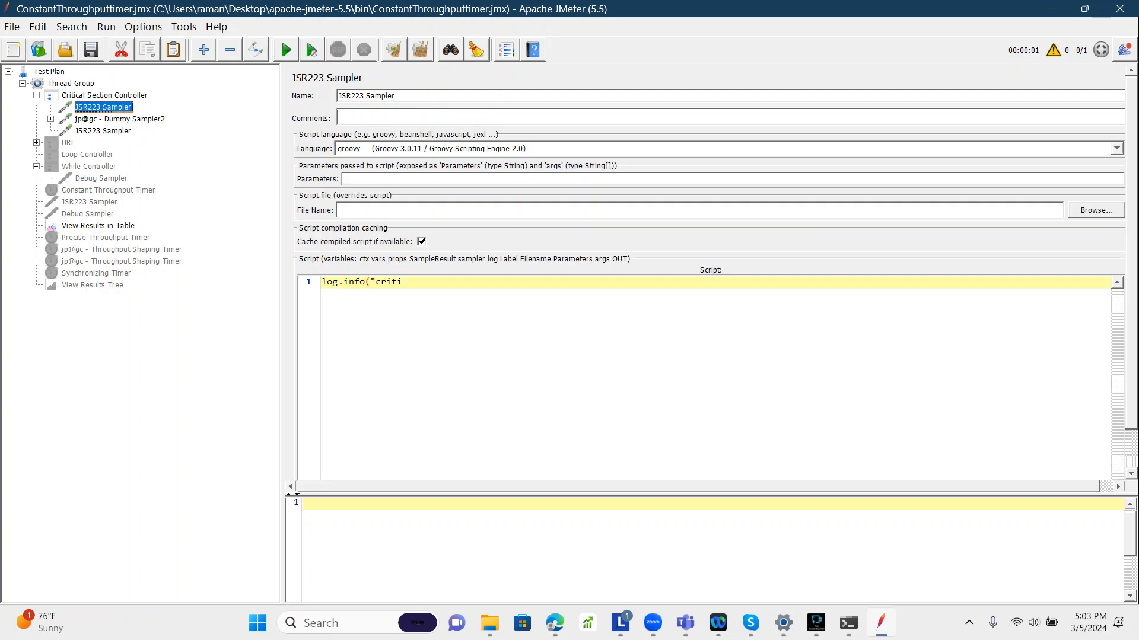
{"action": "double_click", "coordinate": [388, 282]}
{"action": "key", "text": "ctrl+v"}
{"action": "type", "text": "Started"}
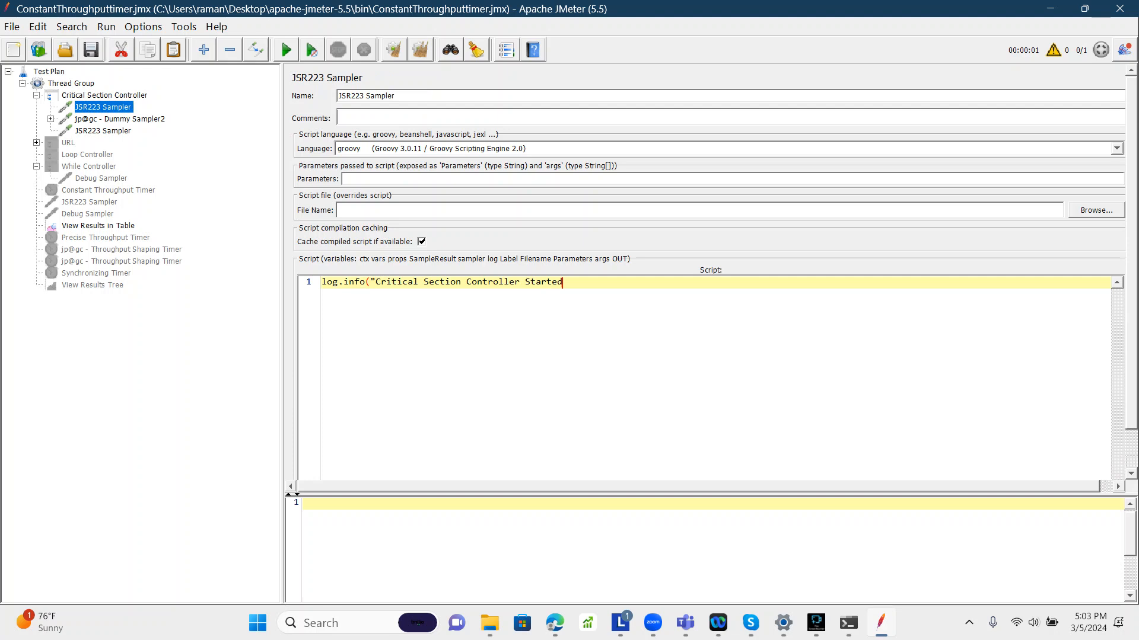
{"action": "type", "text": " \""}
Step: Generate and copy the __threadNum function with the Function Helper
{"action": "left_click", "coordinate": [506, 50]}
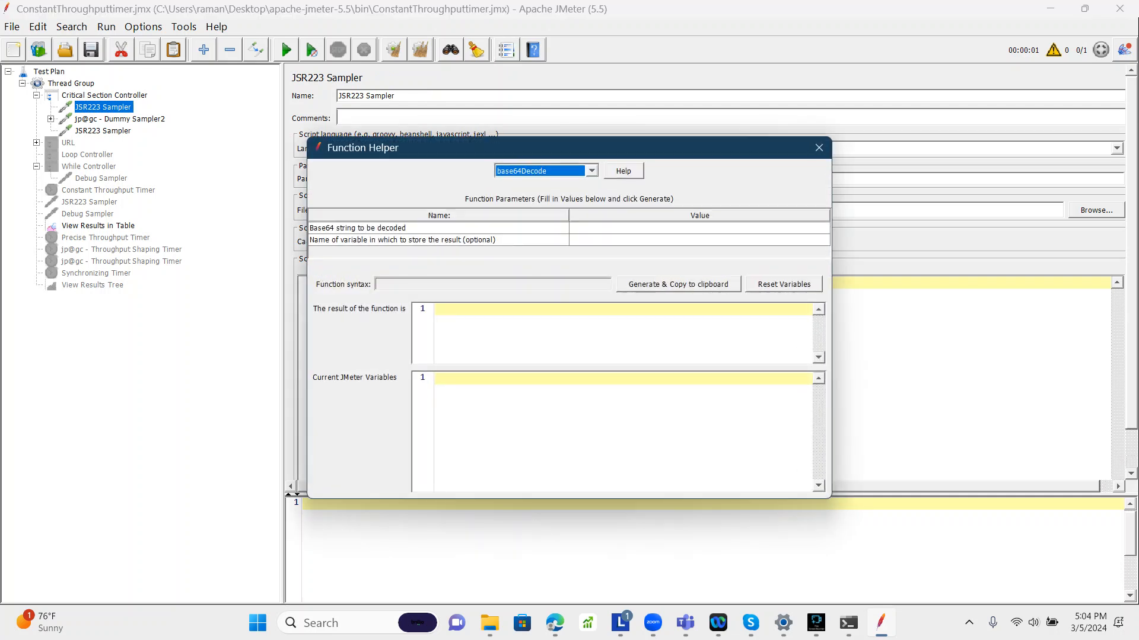
{"action": "key", "text": "t"}
{"action": "key", "text": "t"}
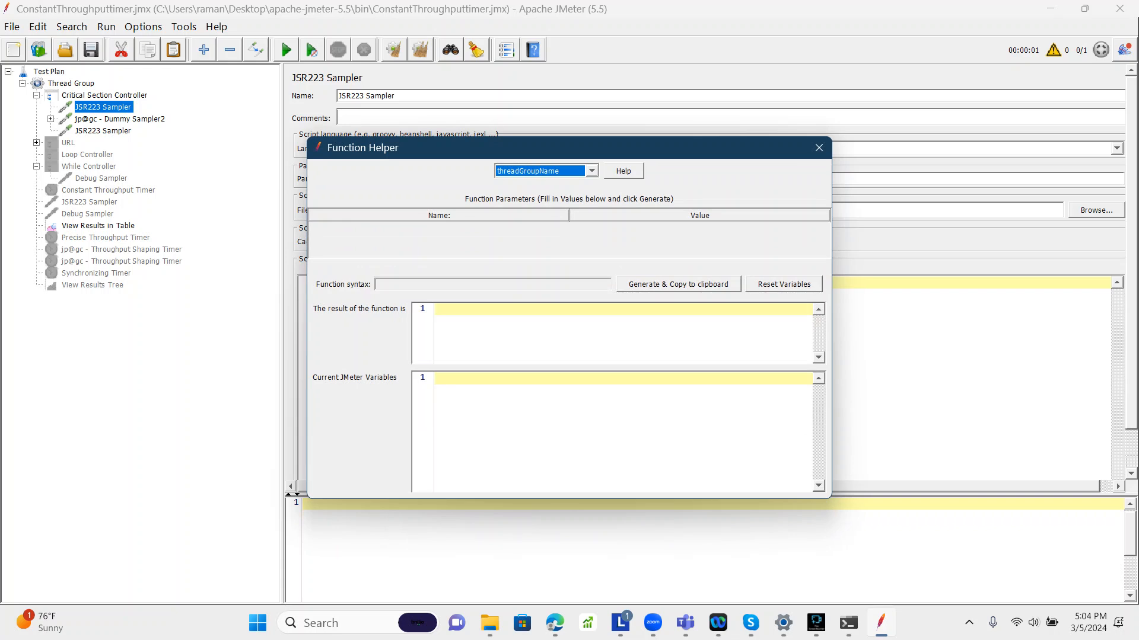
{"action": "key", "text": "t"}
{"action": "left_click", "coordinate": [679, 284]}
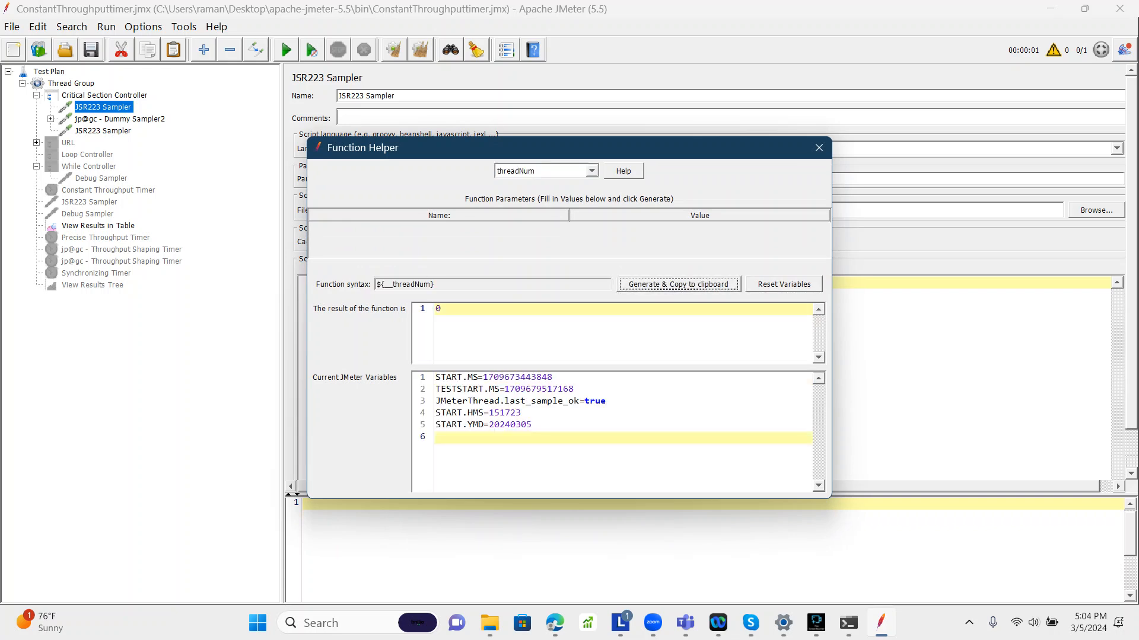
{"action": "left_click", "coordinate": [819, 148]}
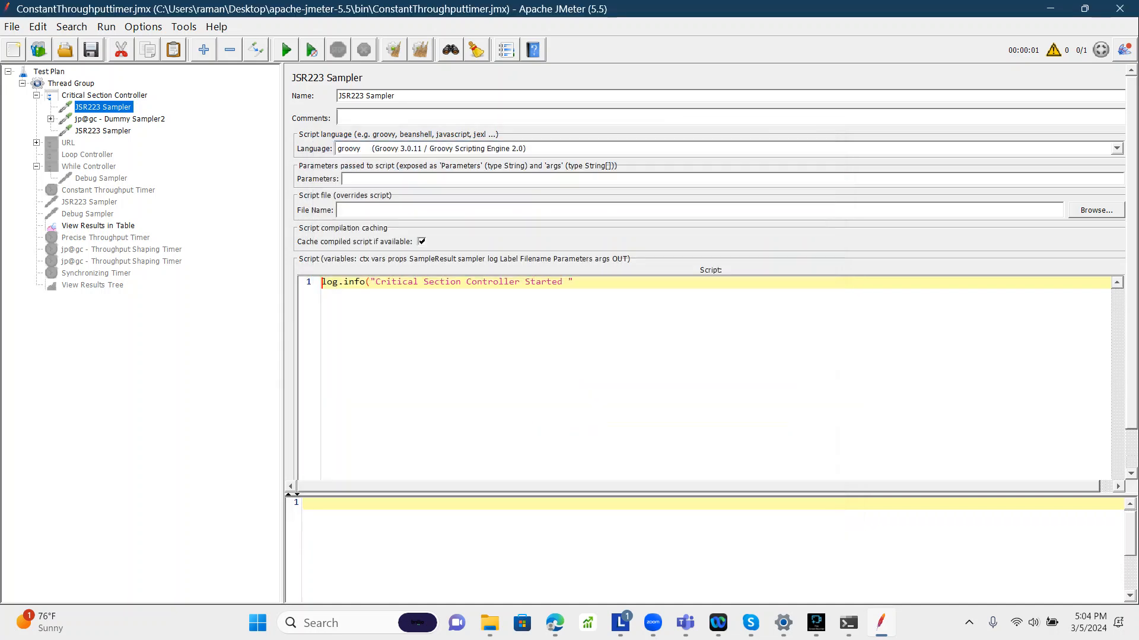
Step: Complete the script as log.info("Critical Section Controller Started " + (${__threadNum}));
{"action": "type", "text": "+ ("}
{"action": "key", "text": "ctrl+v"}
{"action": "type", "text": "));"}
{"action": "left_click_drag", "start_coordinate": [663, 282], "coordinate": [601, 283]}
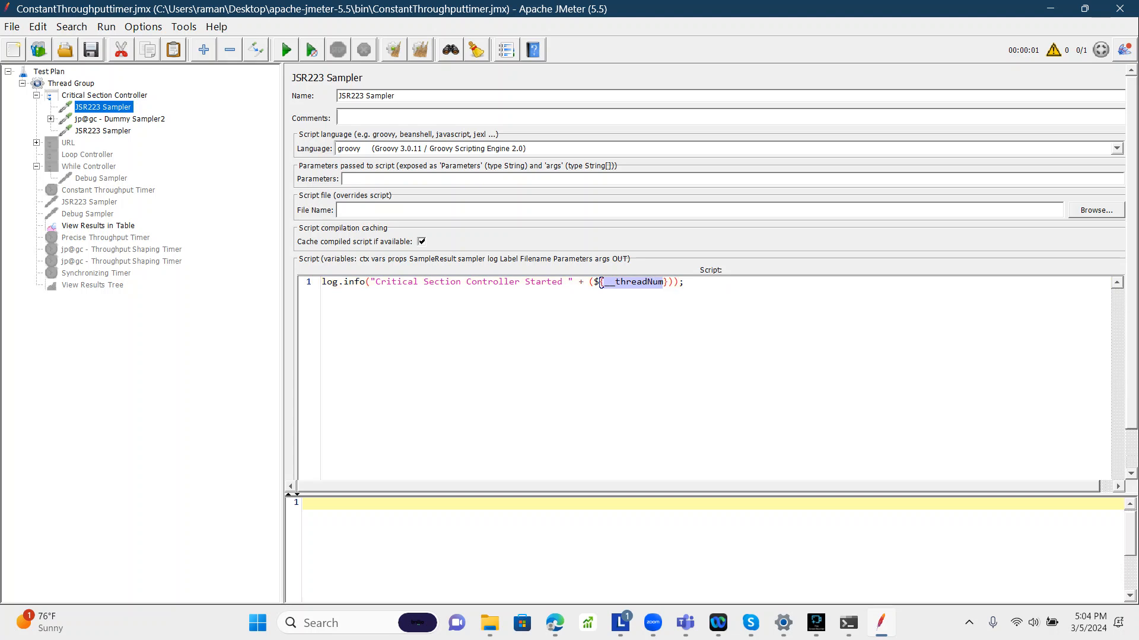
Step: Copy the script into the last JSR223 Sampler and change its message to "Critical Section Controller Ended"
{"action": "key", "text": "End"}
{"action": "key", "text": "shift+Home"}
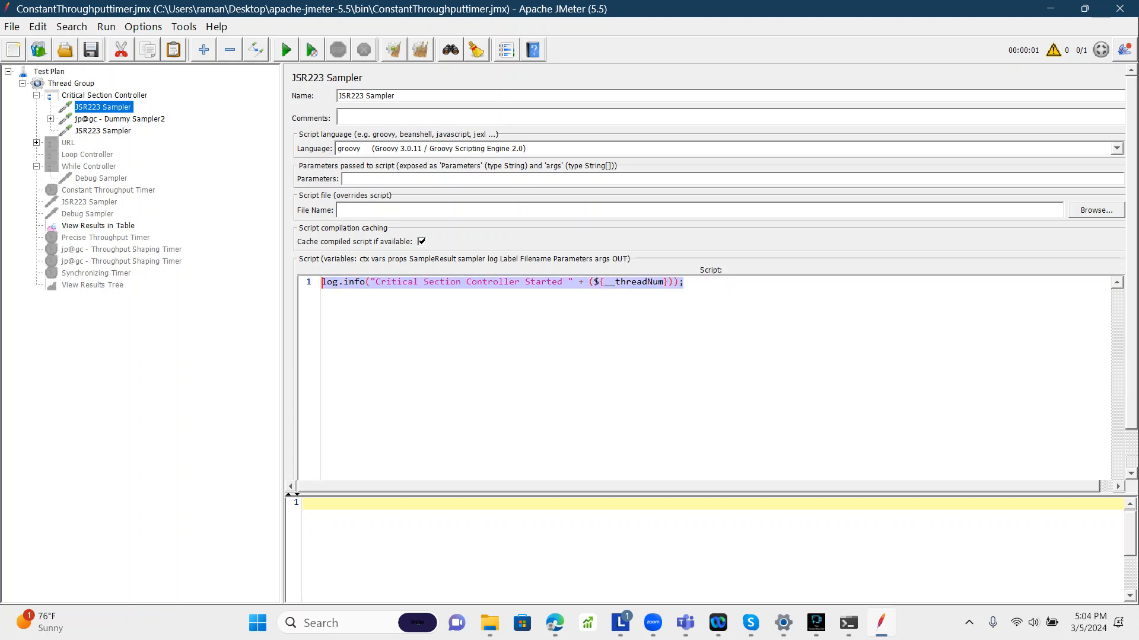
{"action": "left_click", "coordinate": [103, 131]}
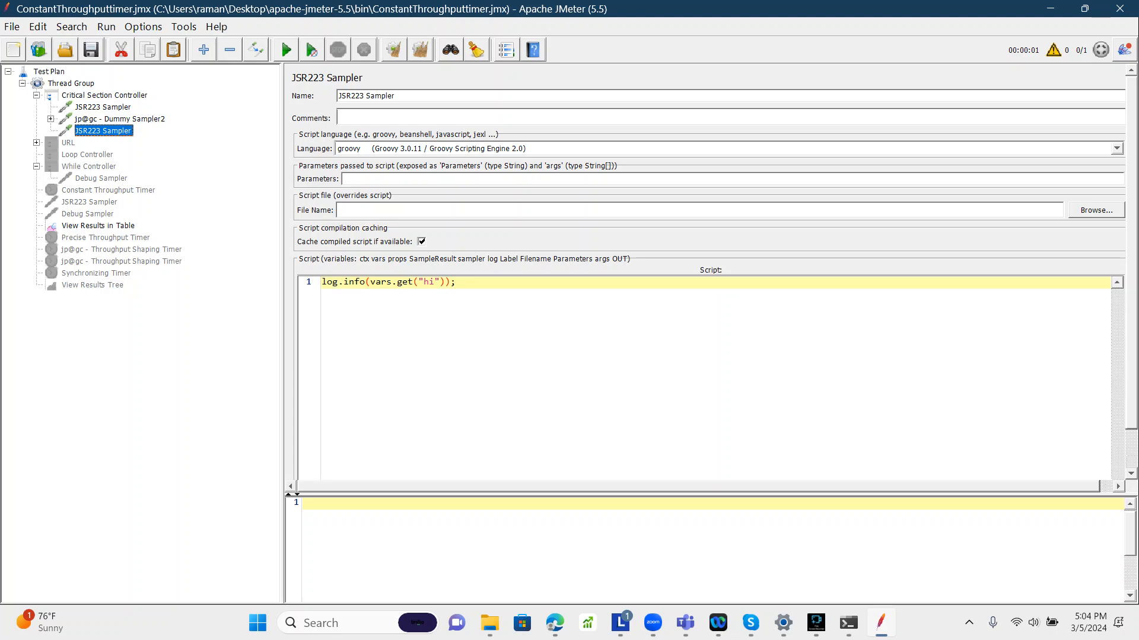
{"action": "key", "text": "ctrl+a"}
{"action": "key", "text": "ctrl+v"}
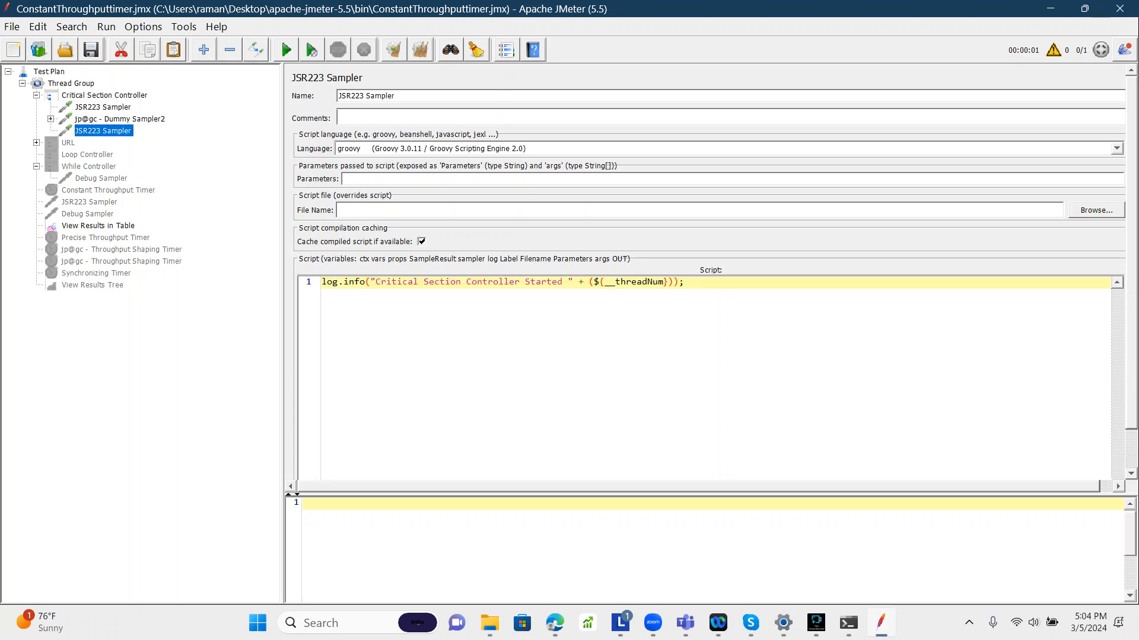
{"action": "double_click", "coordinate": [543, 282]}
{"action": "type", "text": "End"}
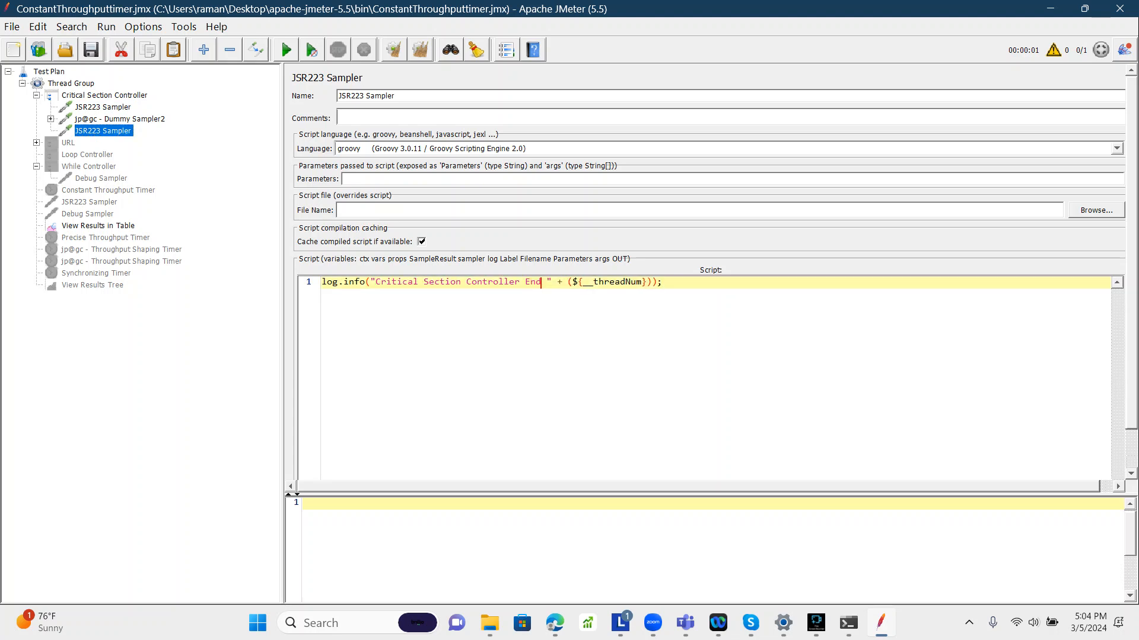
{"action": "type", "text": "ed"}
Step: Set the Thread Group's number of threads to 3
{"action": "left_click", "coordinate": [103, 107]}
{"action": "left_click", "coordinate": [103, 131]}
{"action": "left_click", "coordinate": [72, 83]}
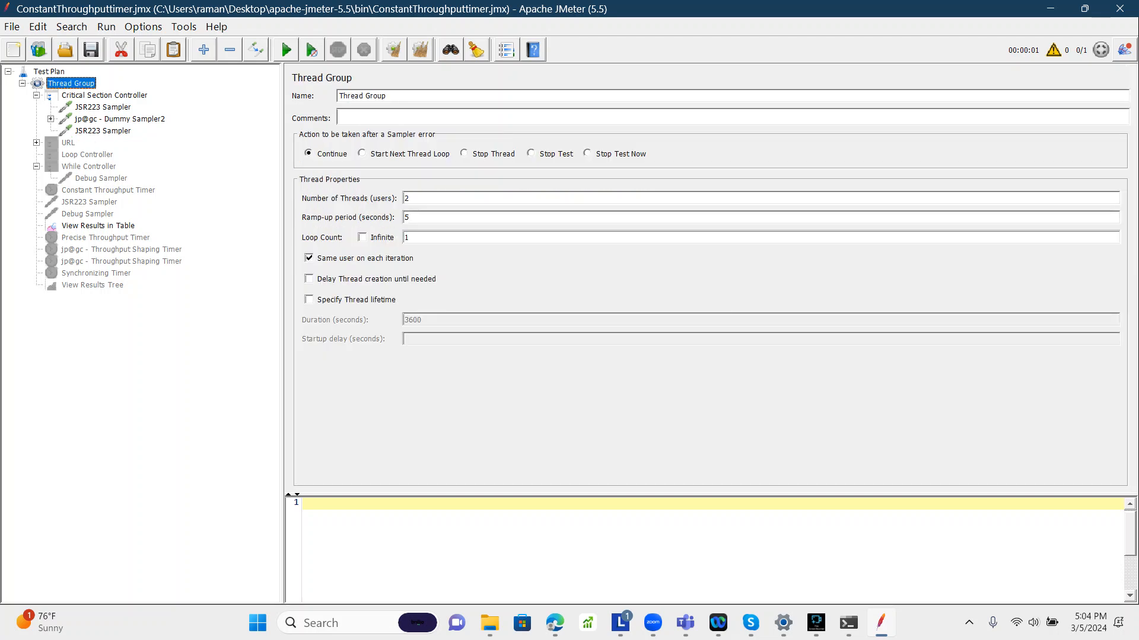
{"action": "double_click", "coordinate": [407, 198]}
{"action": "type", "text": "3"}
Step: Enable debug logging for the Thread Group
{"action": "left_click", "coordinate": [105, 95]}
{"action": "left_click", "coordinate": [71, 84]}
{"action": "left_click", "coordinate": [104, 95]}
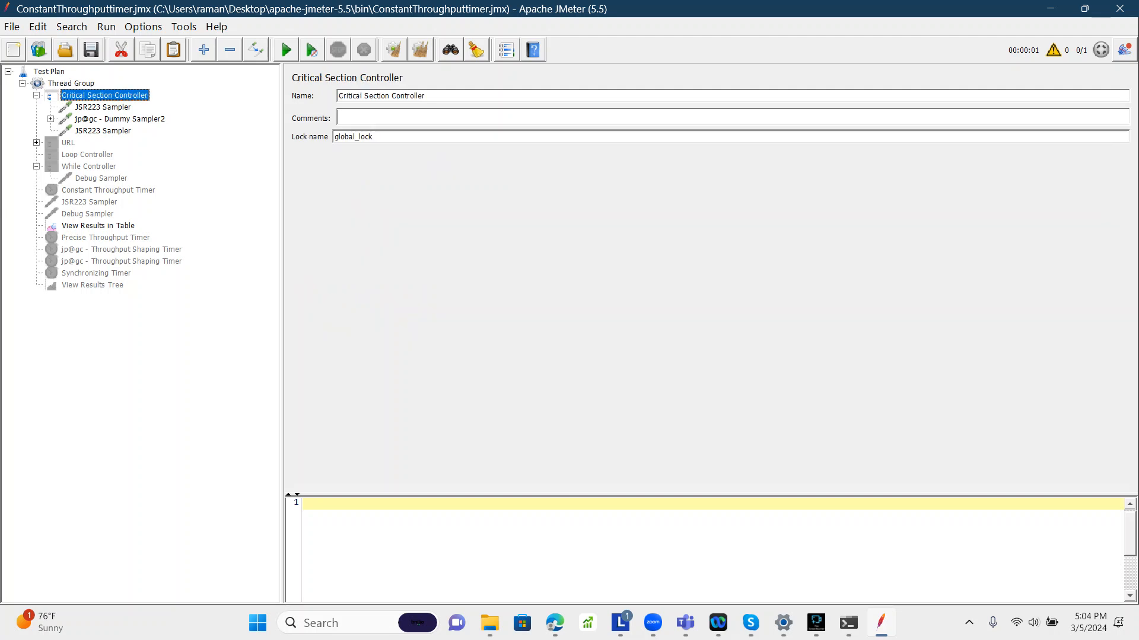
{"action": "left_click", "coordinate": [72, 83]}
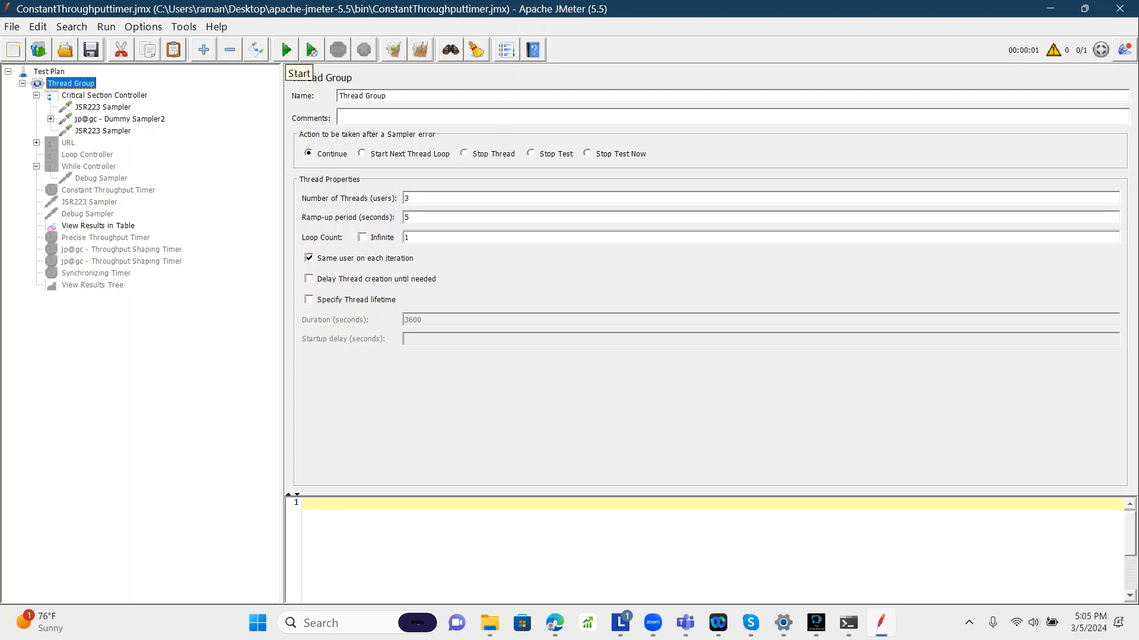
{"action": "left_click", "coordinate": [217, 27]}
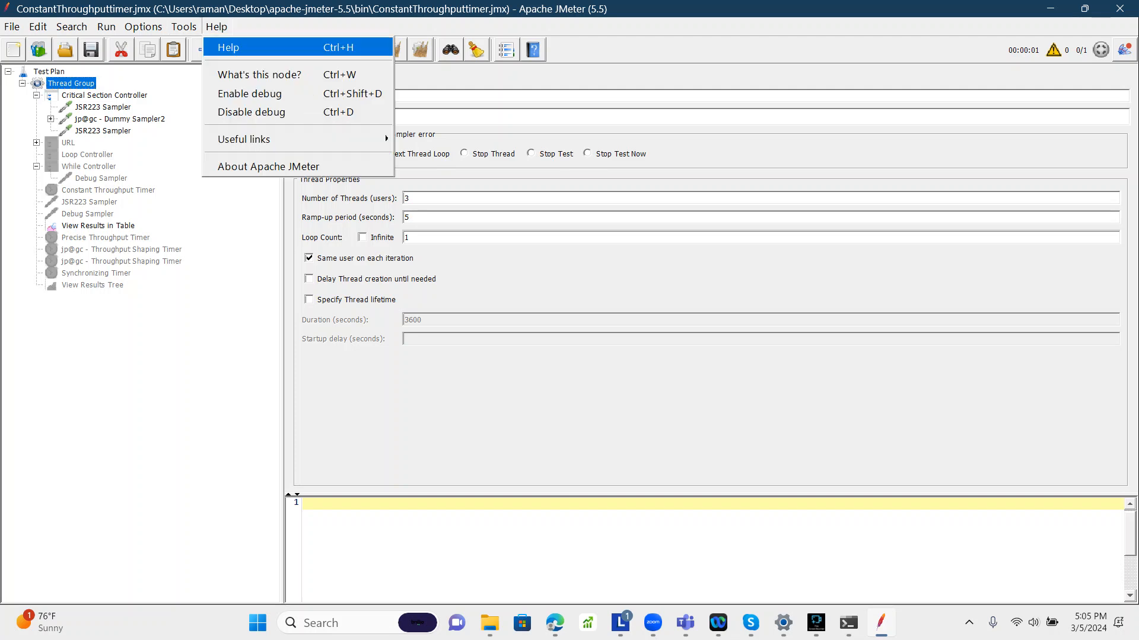
{"action": "left_click", "coordinate": [257, 75]}
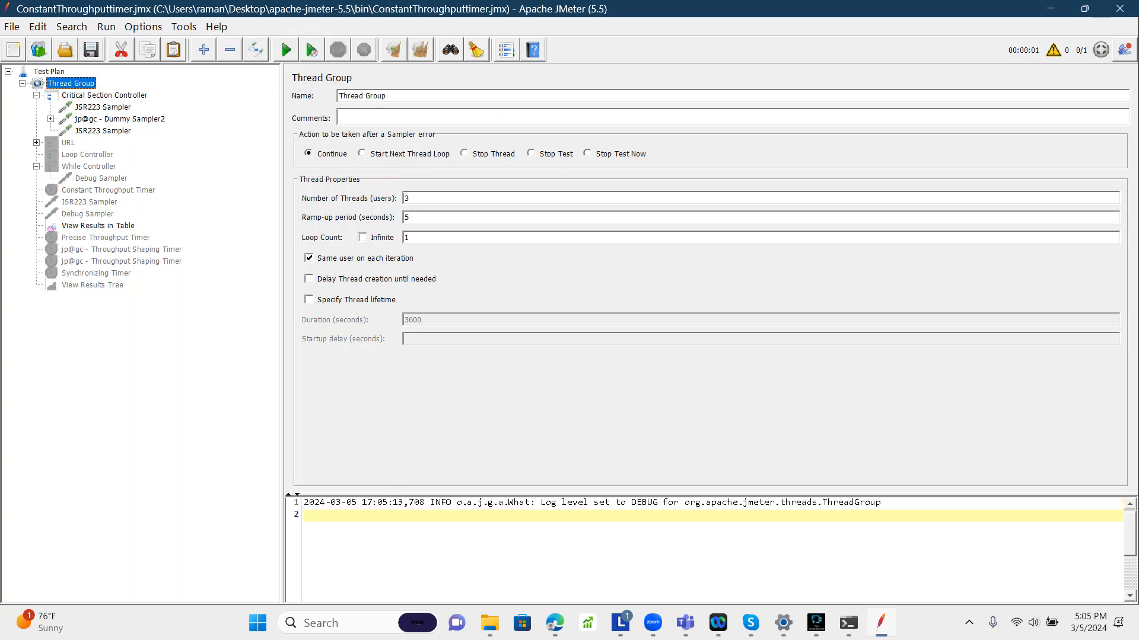
Step: Run the test plan and examine the thread start and Critical Section Controller messages in the log
{"action": "left_click", "coordinate": [102, 107]}
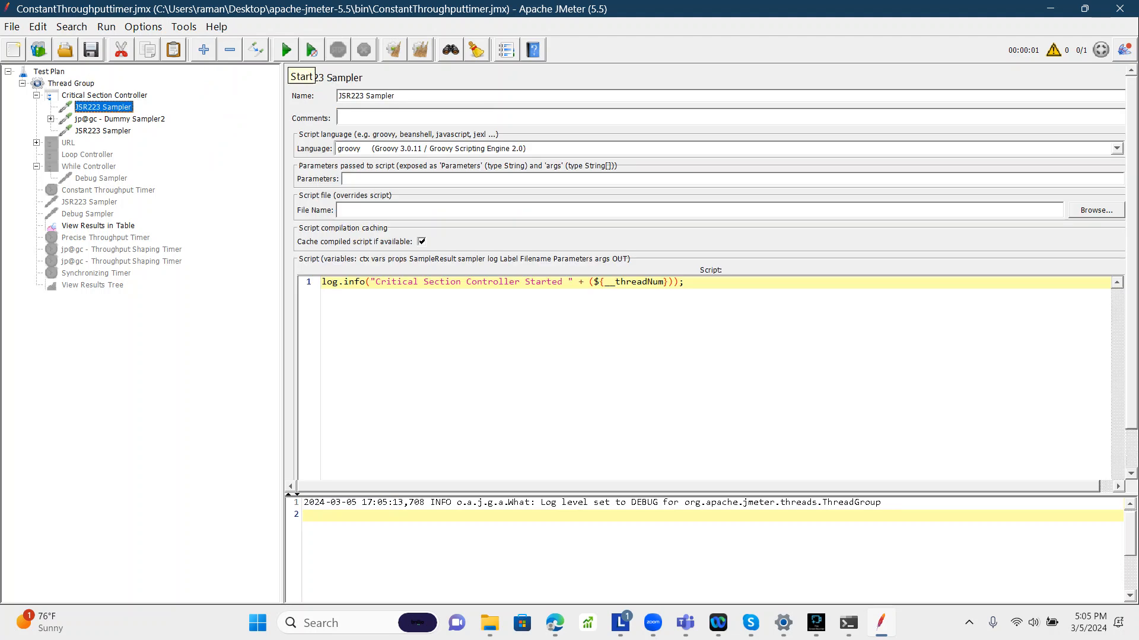
{"action": "left_click", "coordinate": [286, 49]}
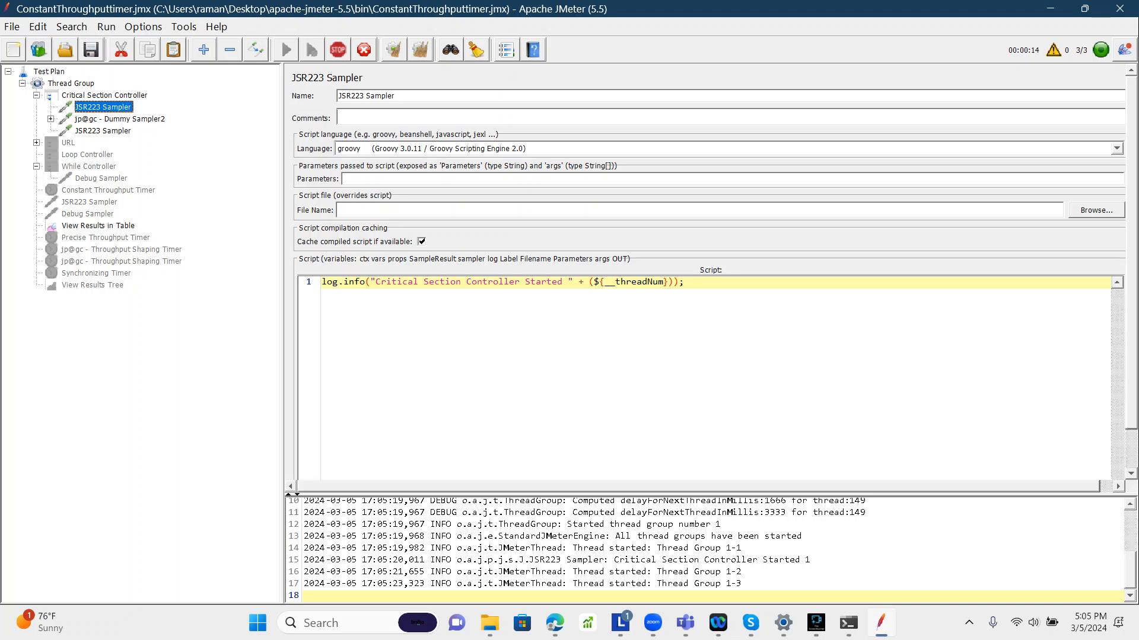
{"action": "left_click_drag", "start_coordinate": [576, 548], "coordinate": [740, 548]}
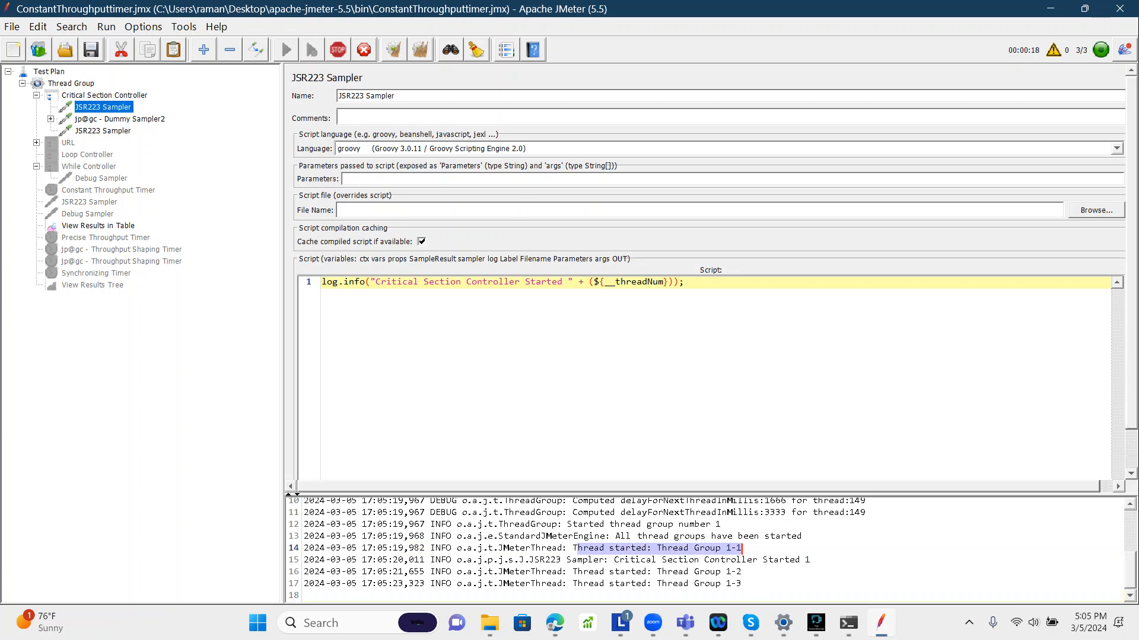
{"action": "left_click_drag", "start_coordinate": [778, 560], "coordinate": [810, 560]}
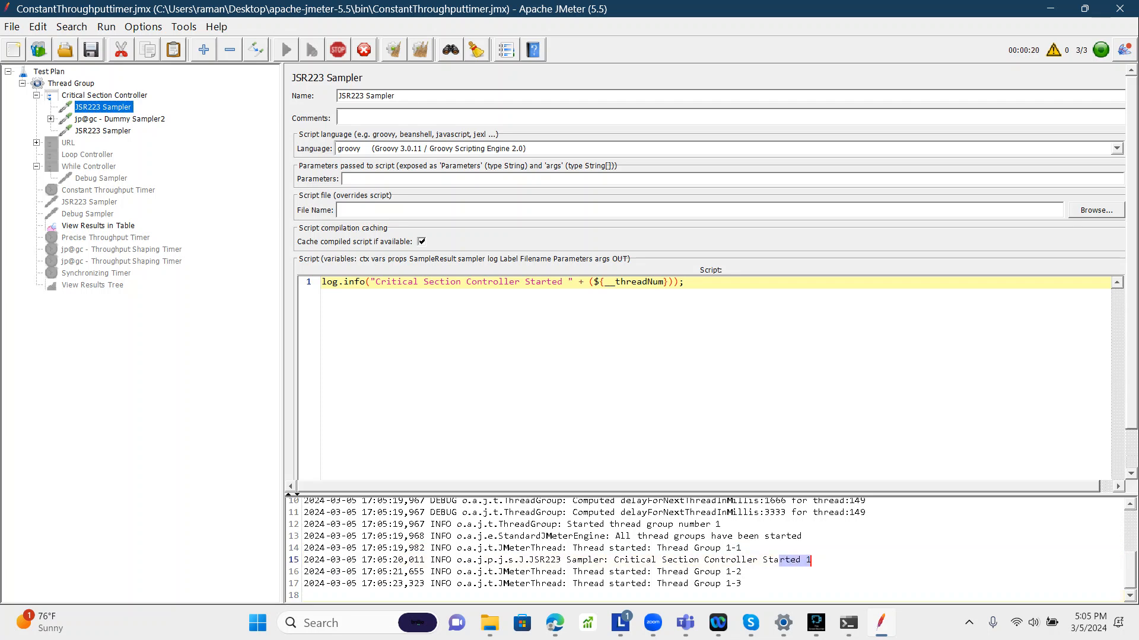
{"action": "left_click_drag", "start_coordinate": [662, 572], "coordinate": [742, 584]}
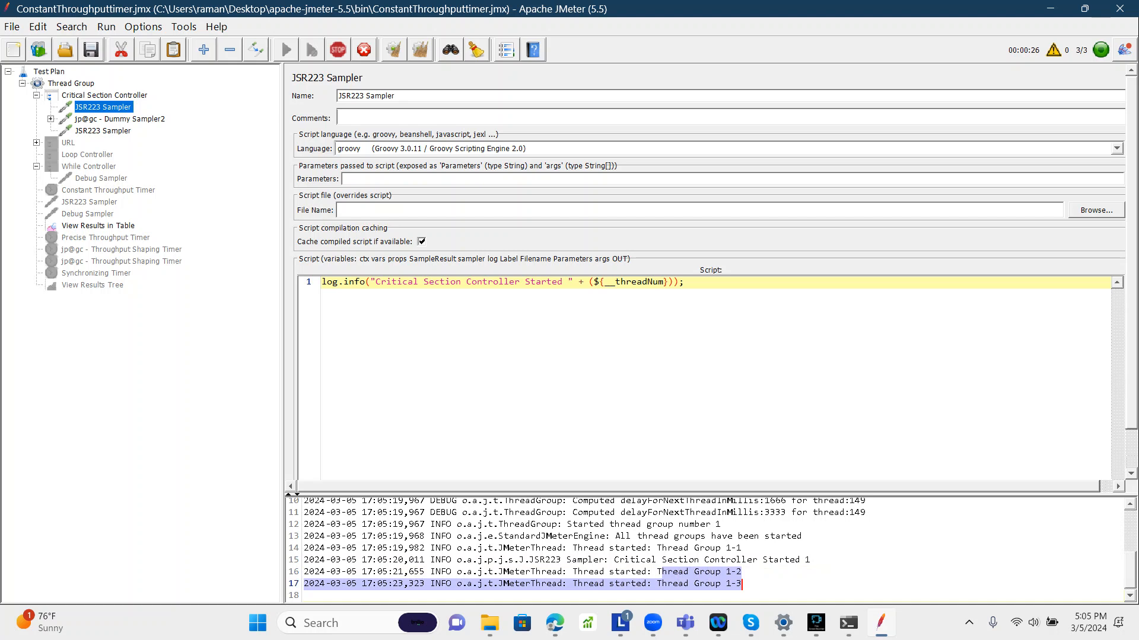
Step: Examine View Results in Table and the log's Started and Ended messages for each thread
{"action": "left_click", "coordinate": [98, 226]}
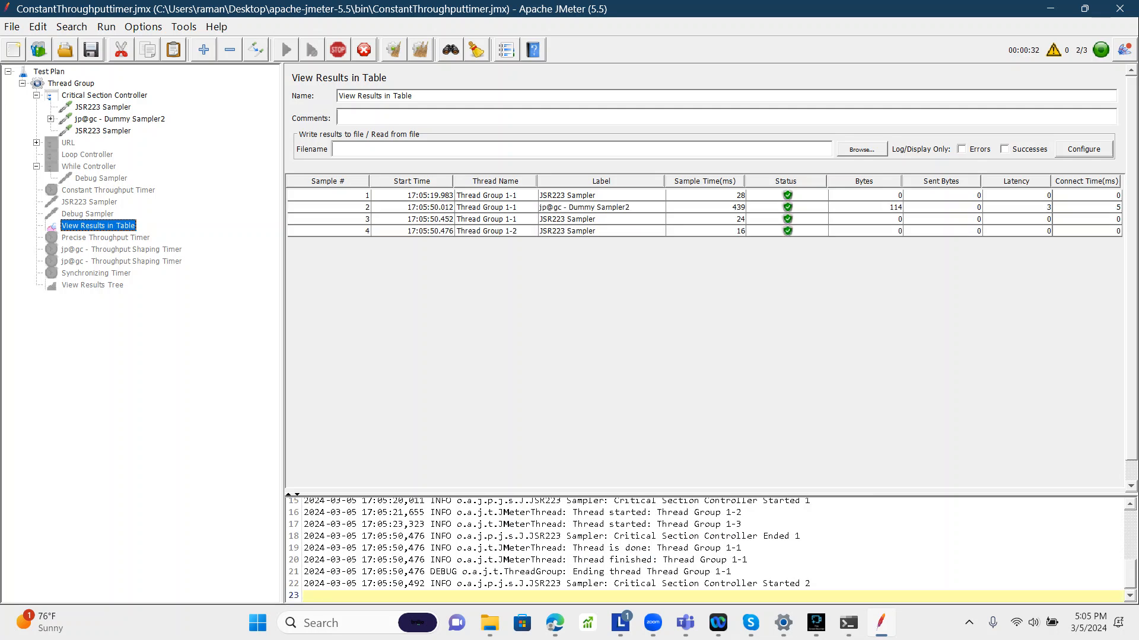
{"action": "left_click", "coordinate": [600, 208]}
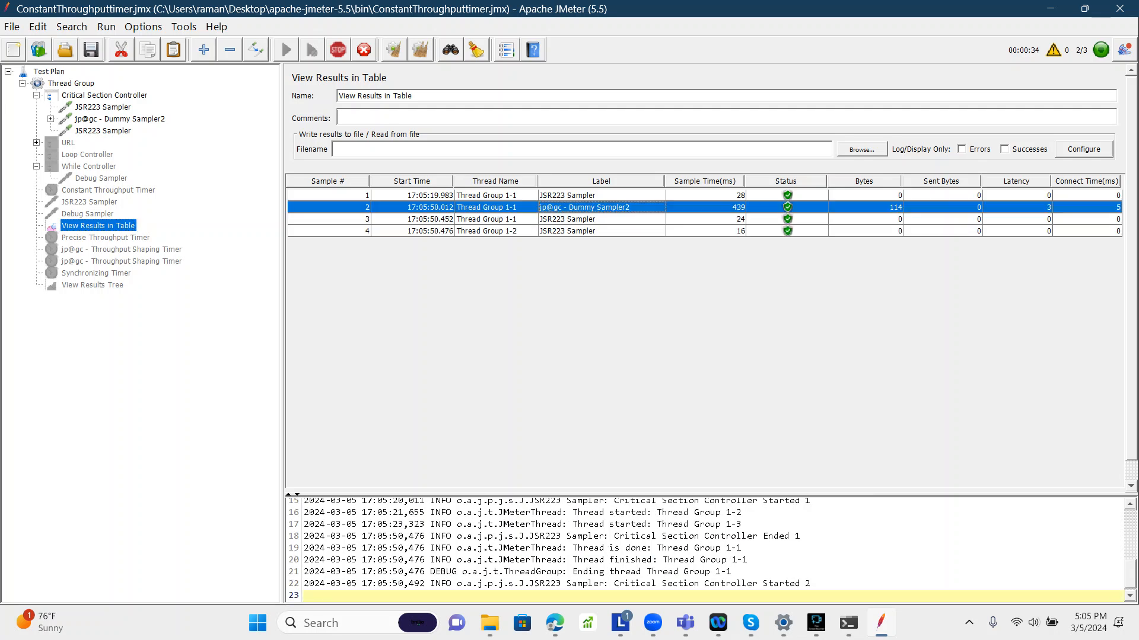
{"action": "left_click_drag", "start_coordinate": [614, 536], "coordinate": [800, 536]}
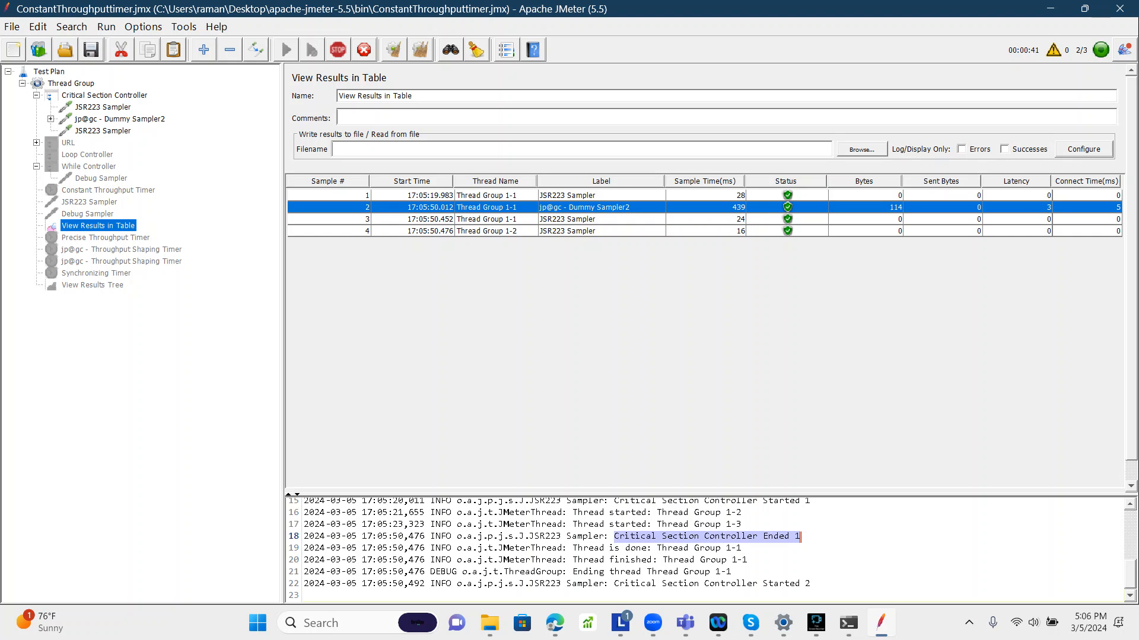
{"action": "left_click_drag", "start_coordinate": [613, 583], "coordinate": [810, 583]}
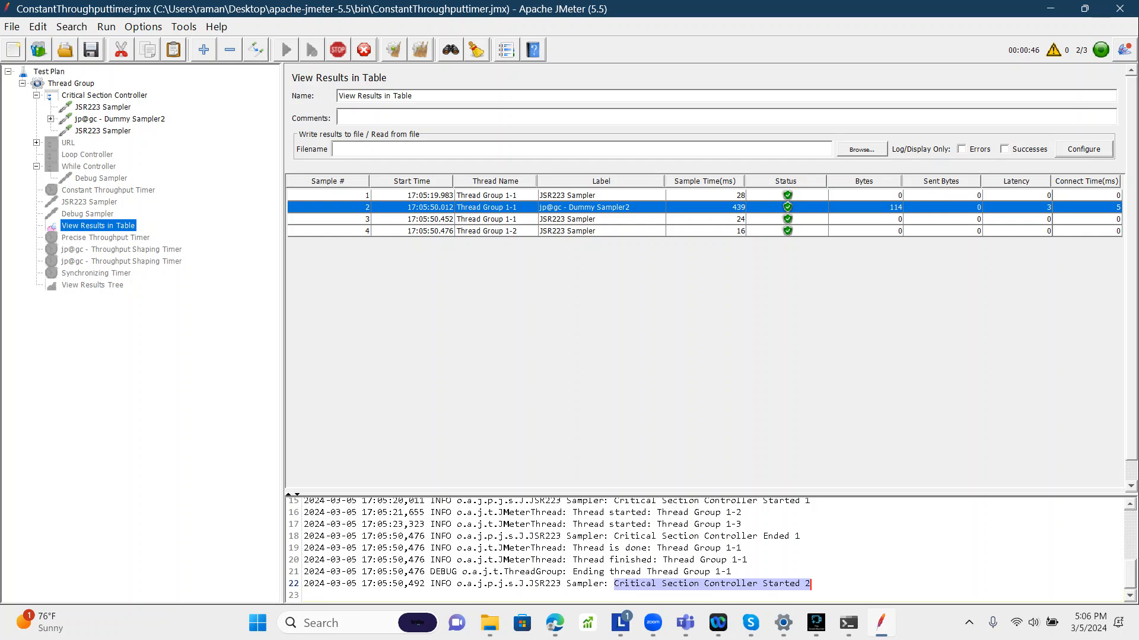
{"action": "left_click", "coordinate": [1130, 596]}
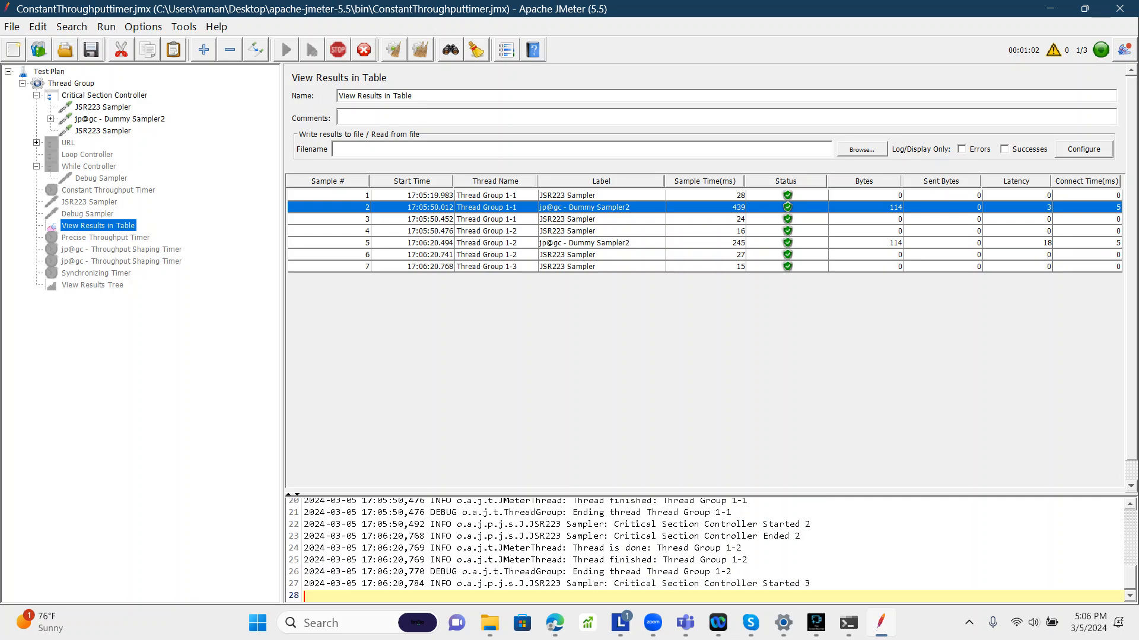
{"action": "left_click_drag", "start_coordinate": [610, 525], "coordinate": [801, 537]}
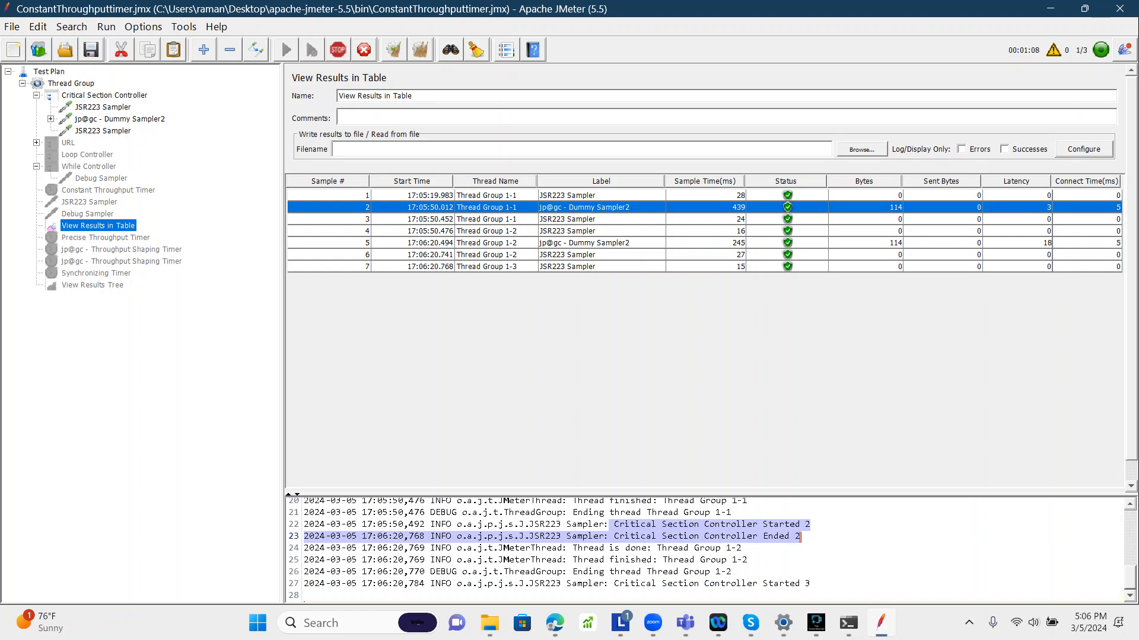
{"action": "left_click", "coordinate": [679, 584]}
{"action": "left_click_drag", "start_coordinate": [679, 584], "coordinate": [811, 584]}
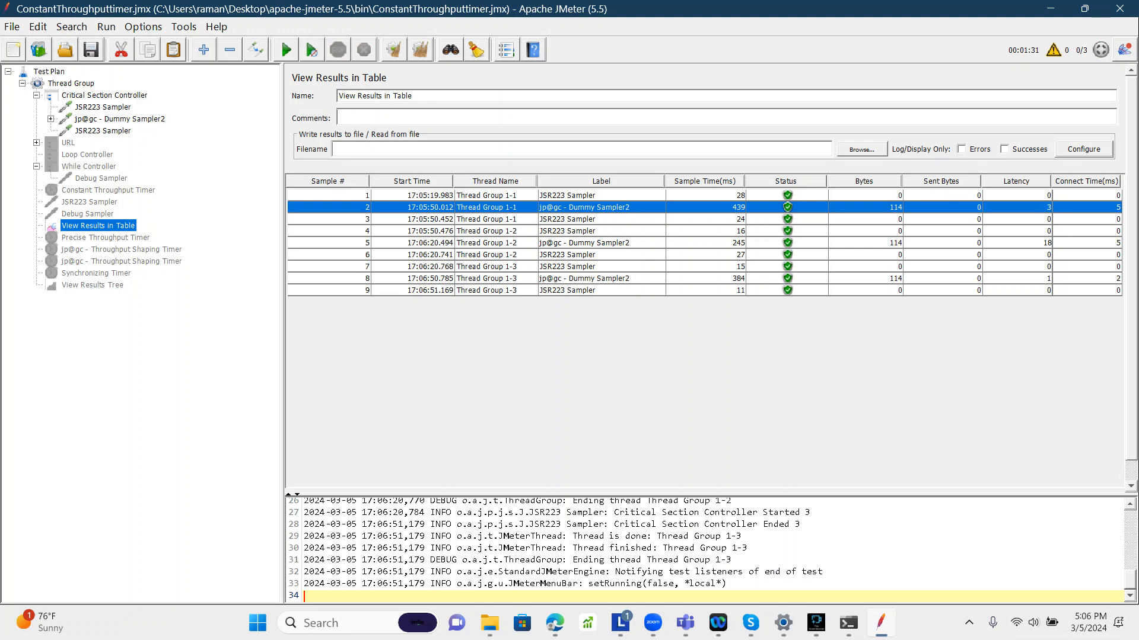
{"action": "left_click", "coordinate": [105, 96]}
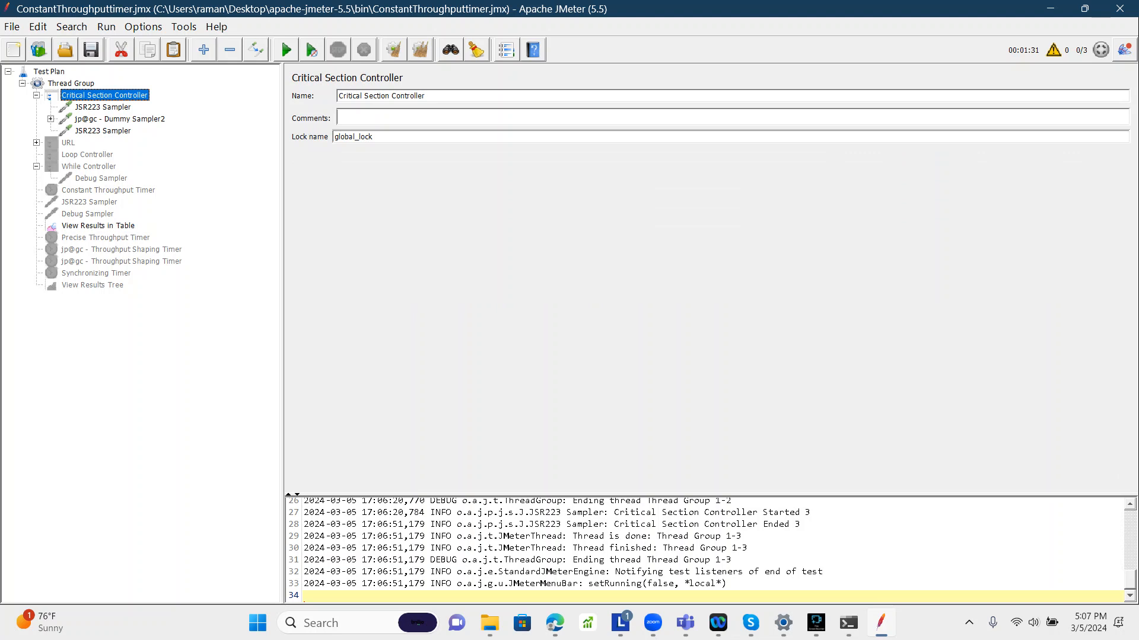
Step: Disable the Critical Section Controller
{"action": "left_click", "coordinate": [120, 120]}
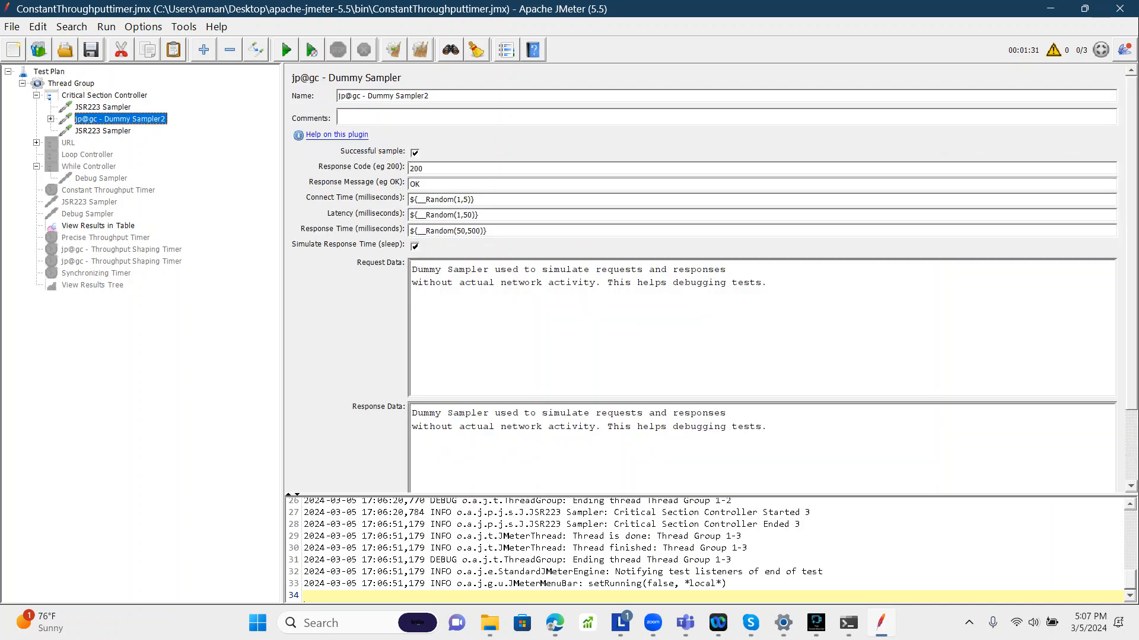
{"action": "left_click", "coordinate": [86, 95]}
{"action": "right_click", "coordinate": [86, 95]}
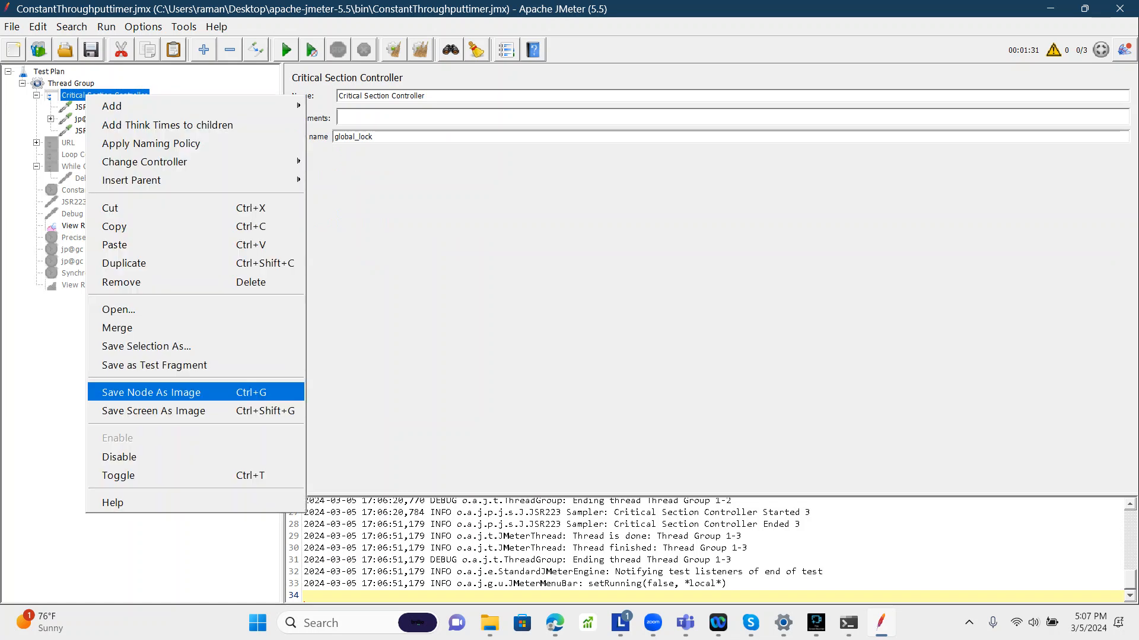
{"action": "left_click", "coordinate": [119, 458]}
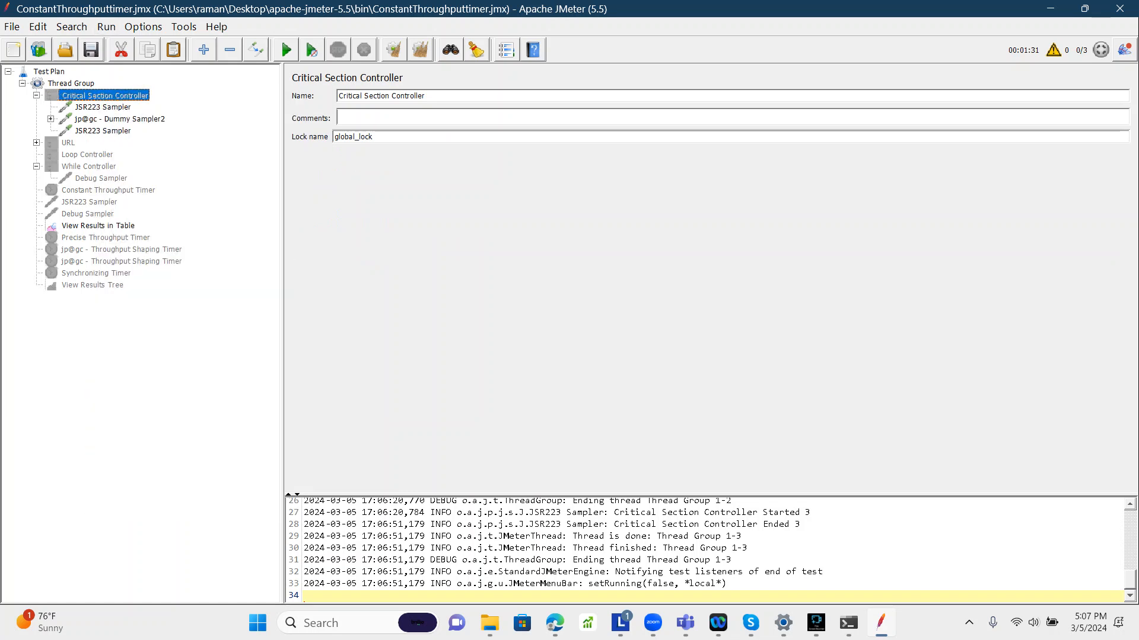
Step: Add an Interleave Controller to the Thread Group and move it to the top of the Thread Group
{"action": "left_click", "coordinate": [71, 83]}
{"action": "right_click", "coordinate": [73, 84]}
{"action": "mouse_move", "coordinate": [178, 95]}
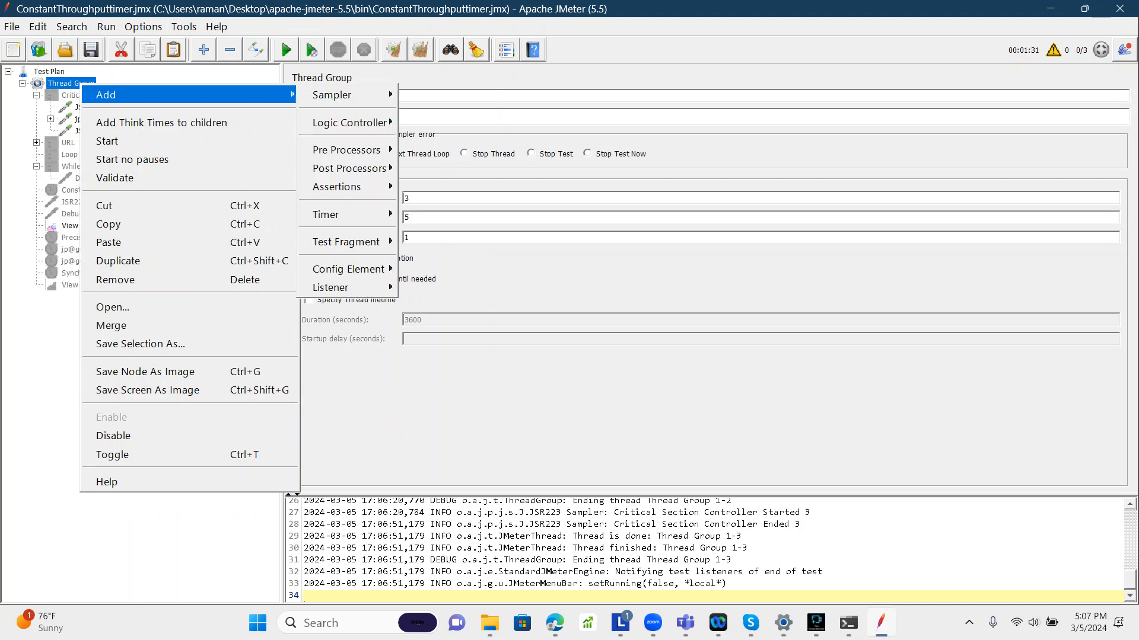
{"action": "mouse_move", "coordinate": [350, 123]}
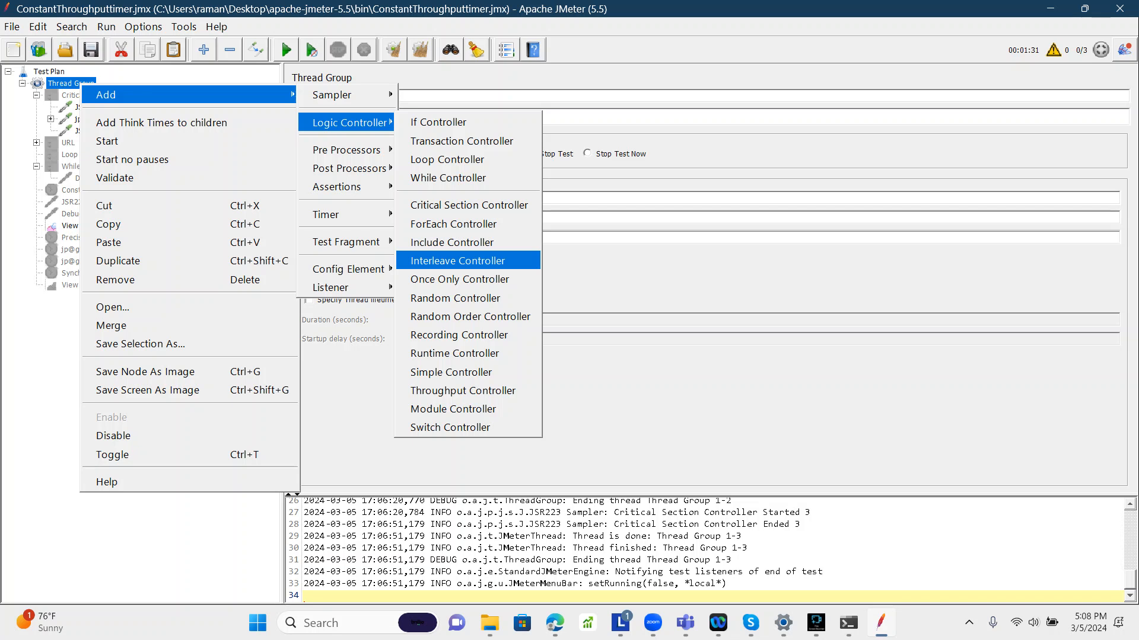
{"action": "key", "text": "Return"}
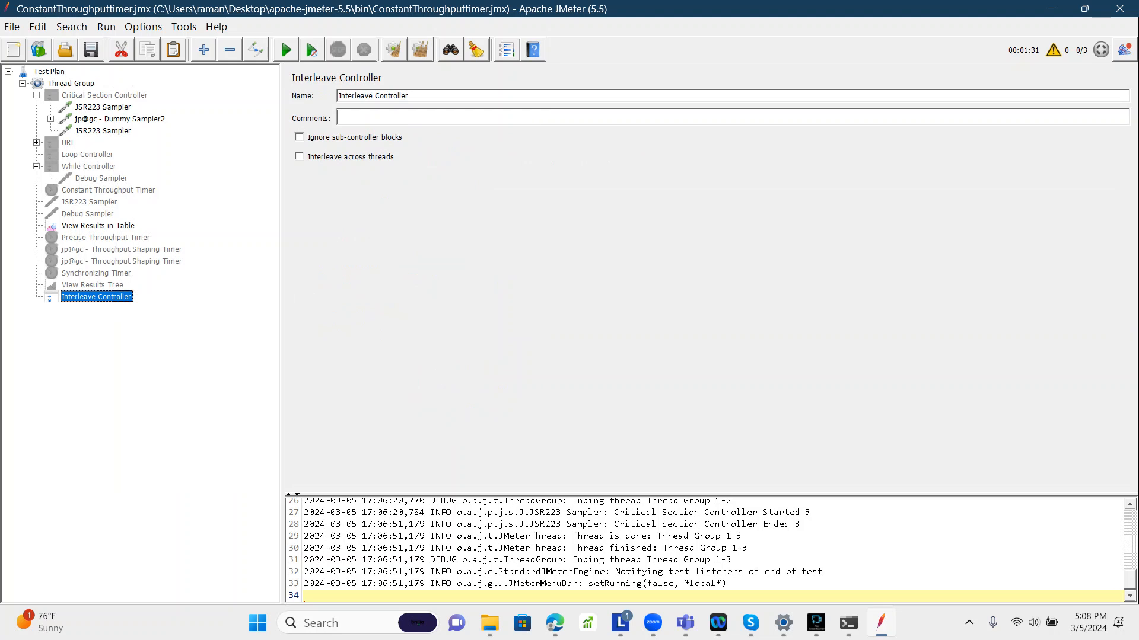
{"action": "left_click_drag", "start_coordinate": [96, 298], "coordinate": [102, 90]}
{"action": "left_click", "coordinate": [37, 108]}
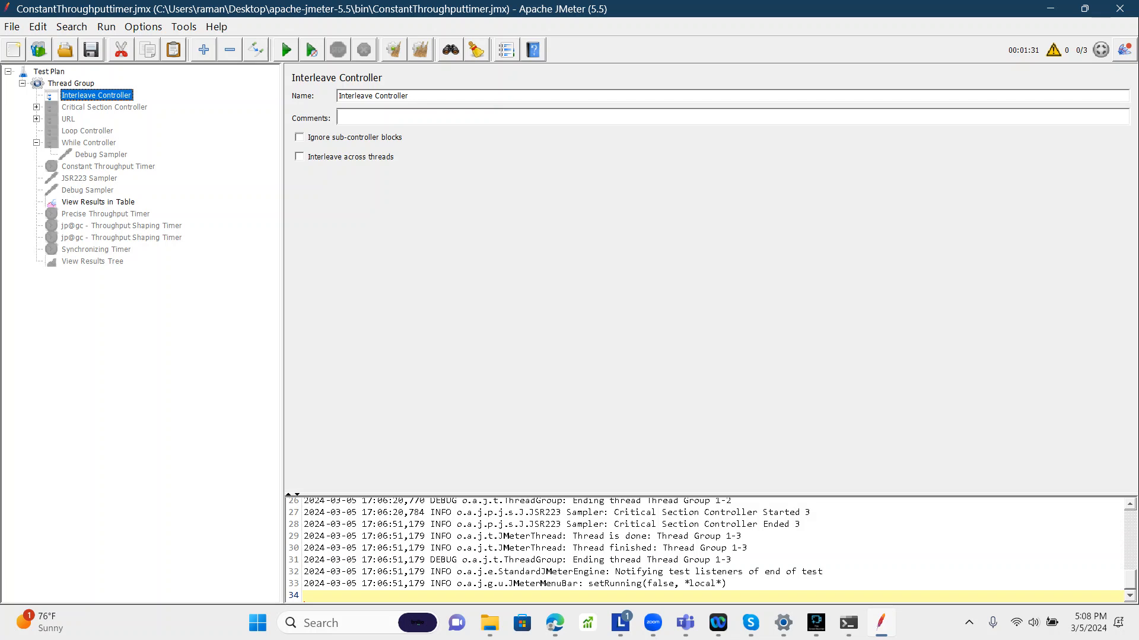
Step: Move the three Dummy Samplers from the URL and Critical Section controllers into the Interleave Controller
{"action": "left_click", "coordinate": [37, 119]}
{"action": "left_click", "coordinate": [118, 131]}
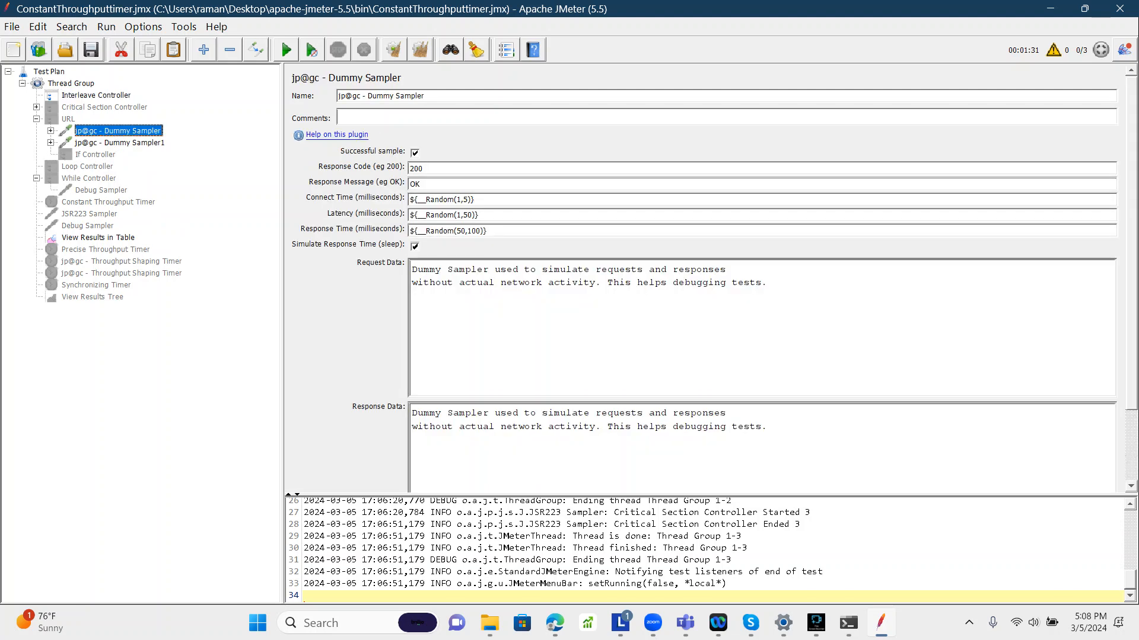
{"action": "key", "text": "shift+Down"}
{"action": "left_click_drag", "start_coordinate": [117, 131], "coordinate": [97, 96]}
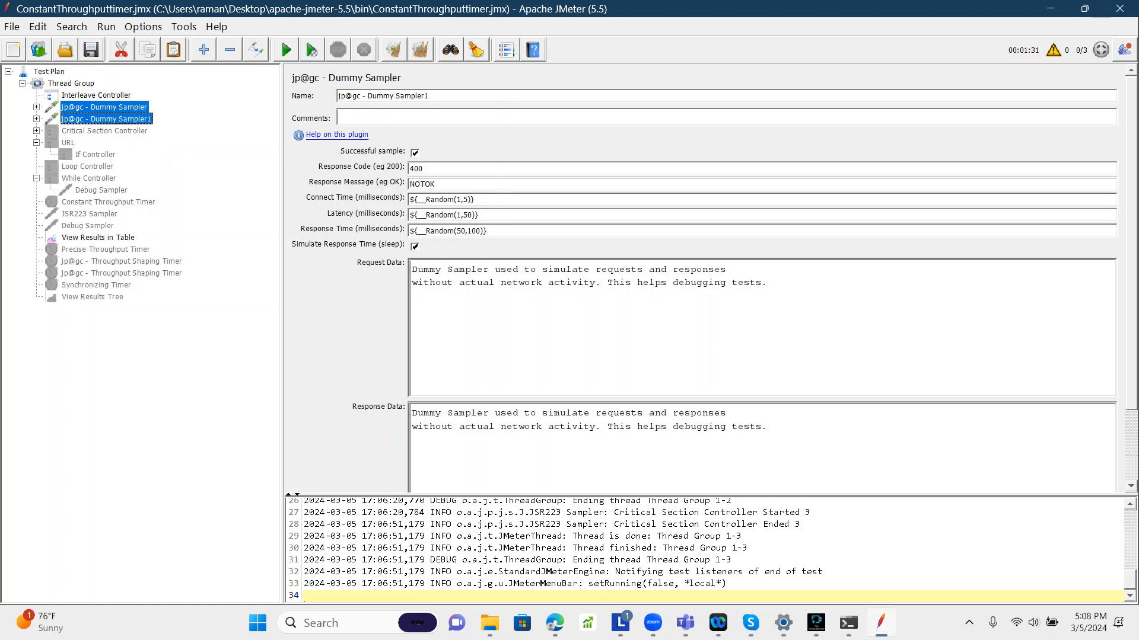
{"action": "left_click", "coordinate": [37, 131]}
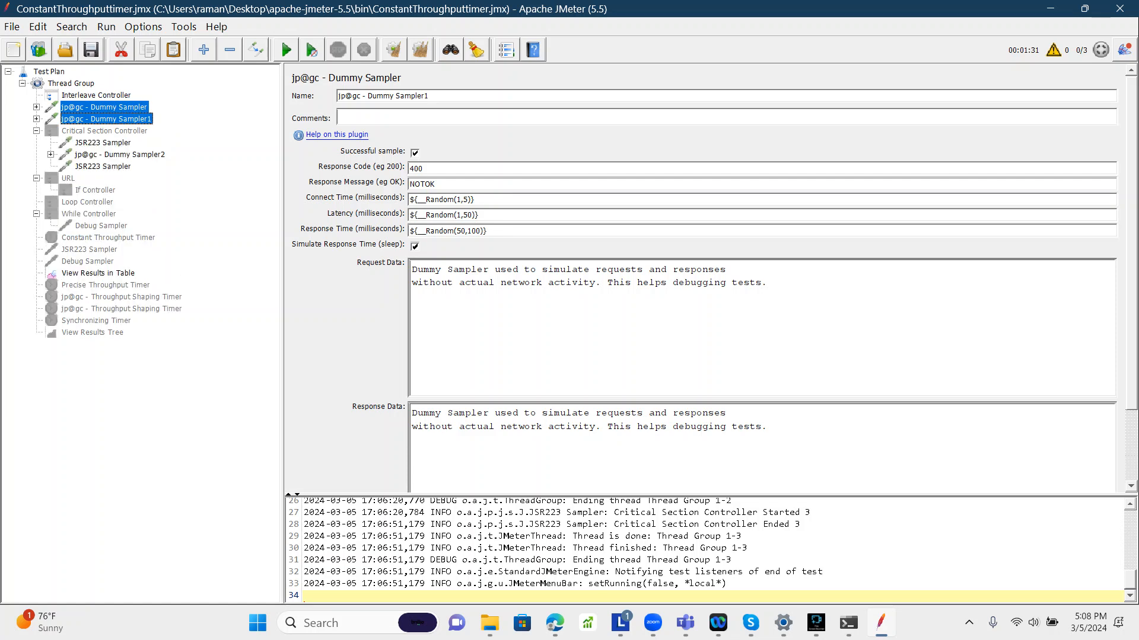
{"action": "left_click", "coordinate": [120, 155]}
{"action": "left_click_drag", "start_coordinate": [120, 155], "coordinate": [107, 124]}
{"action": "left_click", "coordinate": [37, 131]}
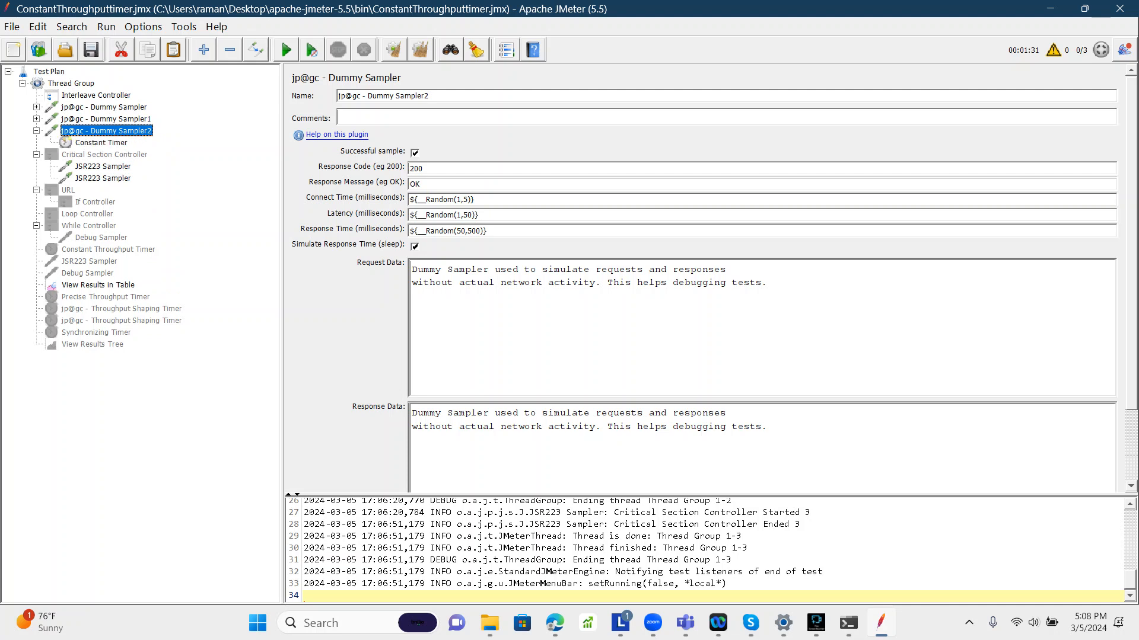
{"action": "left_click", "coordinate": [104, 107]}
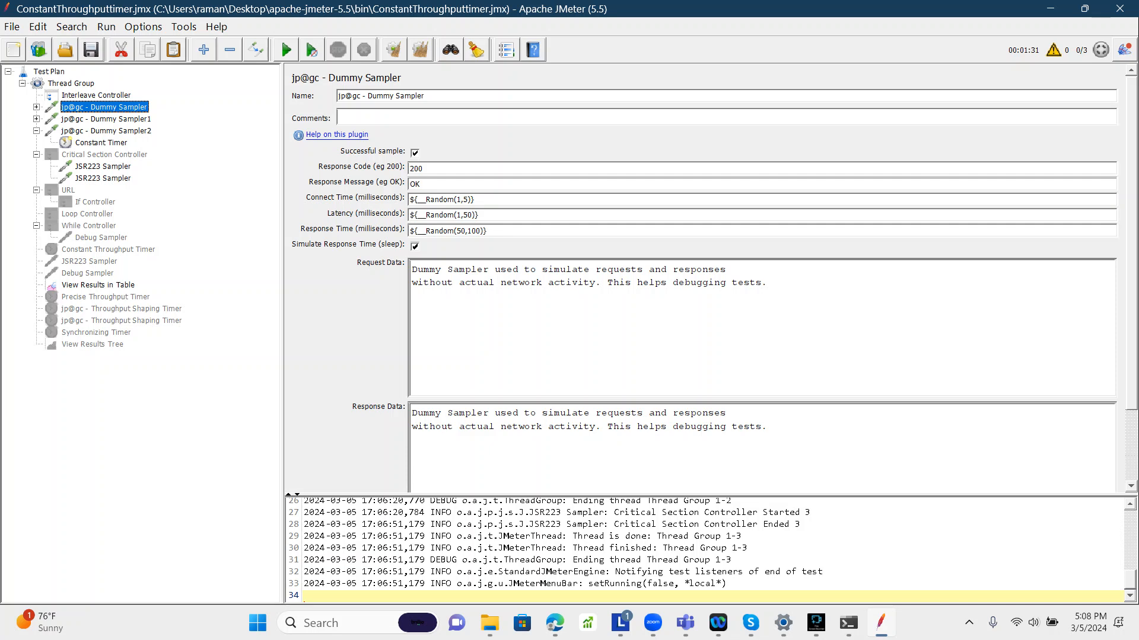
{"action": "left_click", "coordinate": [89, 131], "text": "shift"}
{"action": "left_click_drag", "start_coordinate": [101, 107], "coordinate": [97, 95]}
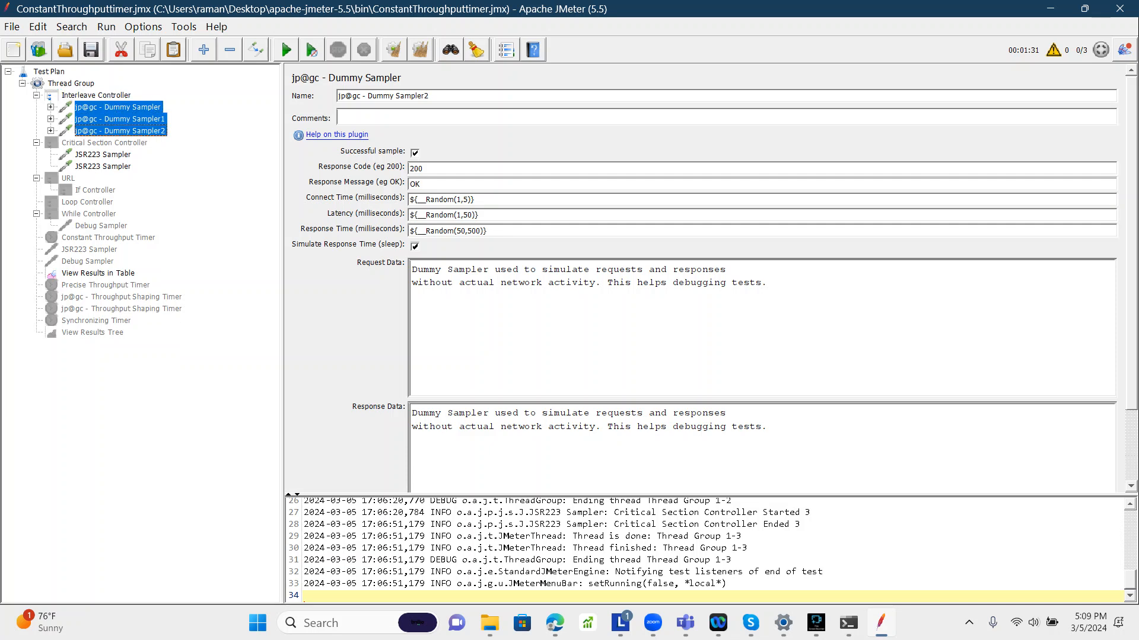
Step: Disable the Constant Timer under jp@gc - Dummy Sampler2
{"action": "left_click", "coordinate": [51, 131]}
{"action": "left_click", "coordinate": [115, 143]}
{"action": "right_click", "coordinate": [102, 143]}
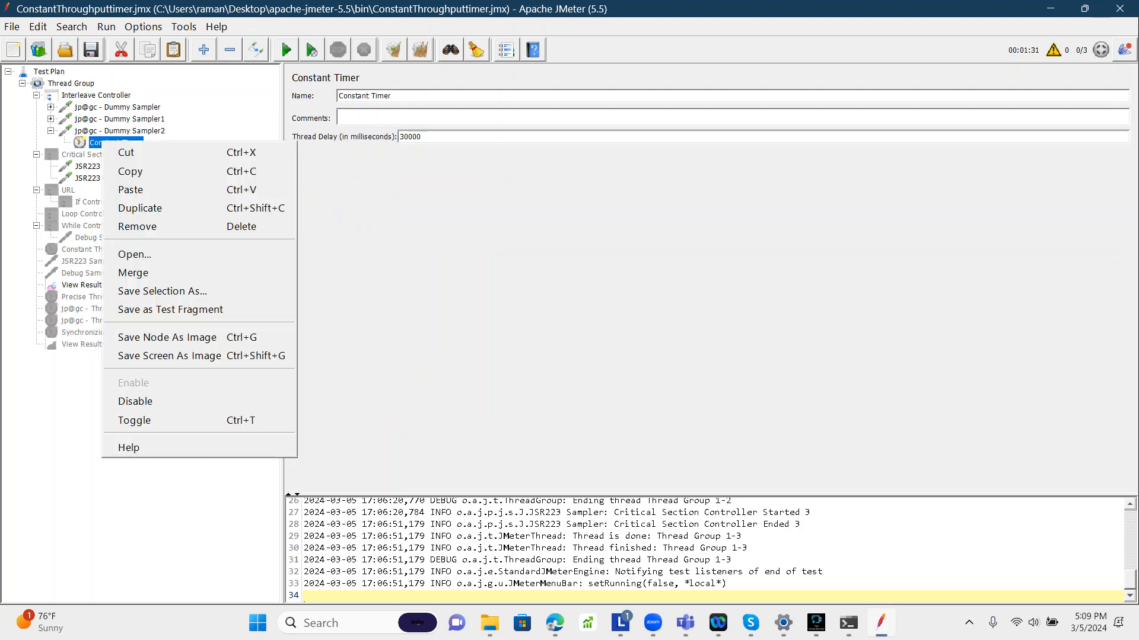
{"action": "left_click", "coordinate": [137, 400]}
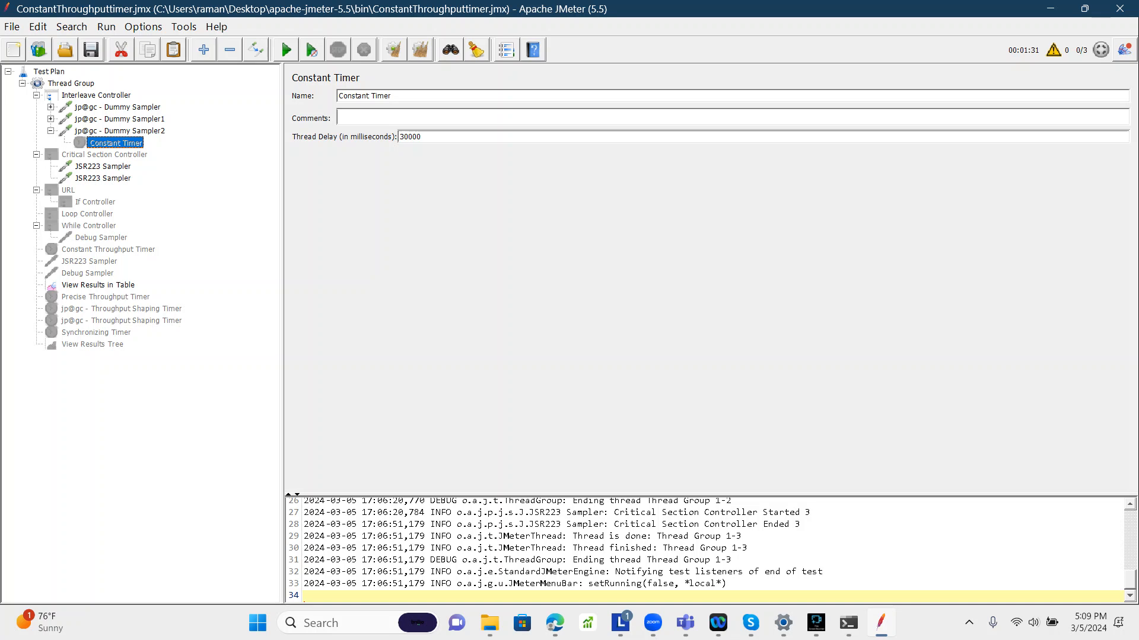
Step: Disable the Regular Expression Extractor under jp@gc - Dummy Sampler1
{"action": "left_click", "coordinate": [51, 119]}
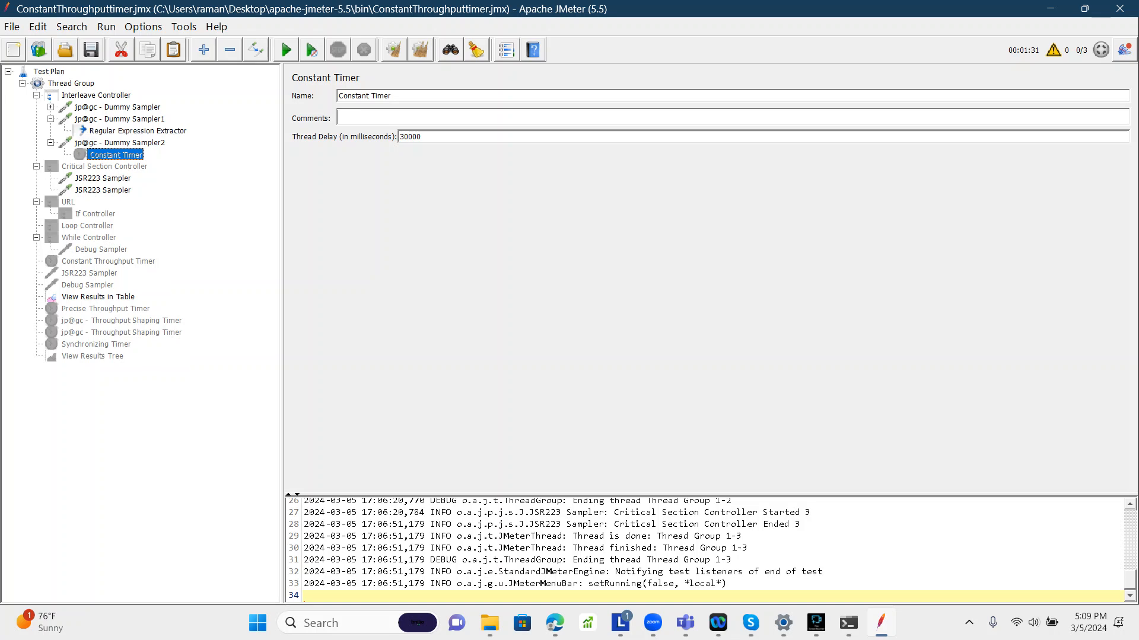
{"action": "left_click", "coordinate": [136, 131]}
{"action": "right_click", "coordinate": [122, 131]}
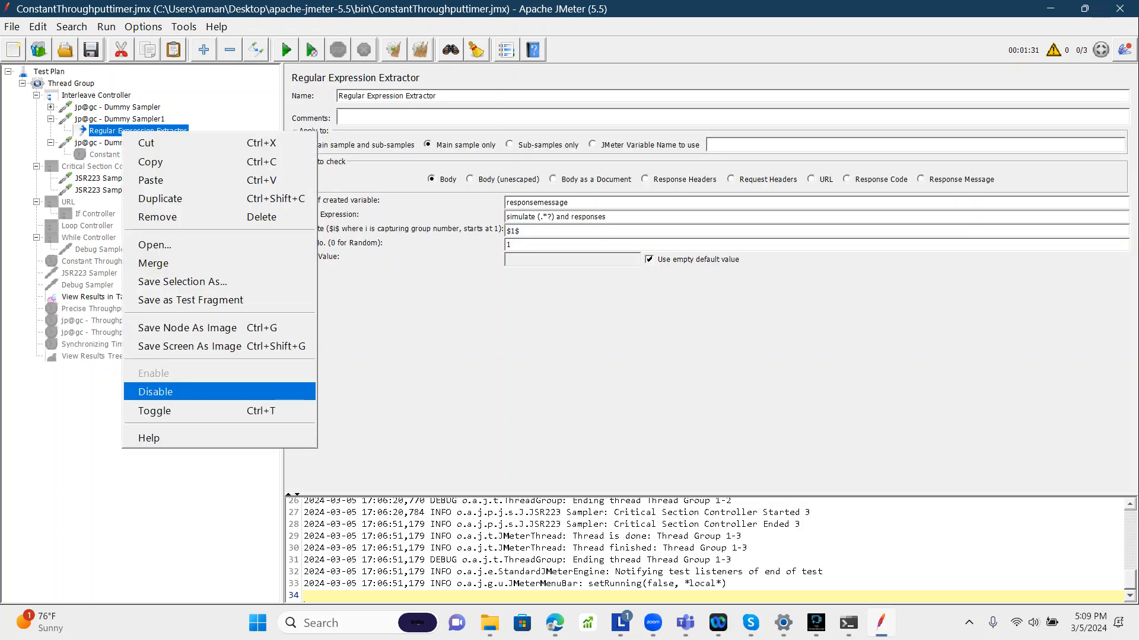
{"action": "left_click", "coordinate": [155, 392]}
Step: Select the Interleave Controller and clear the log panel
{"action": "left_click", "coordinate": [51, 108]}
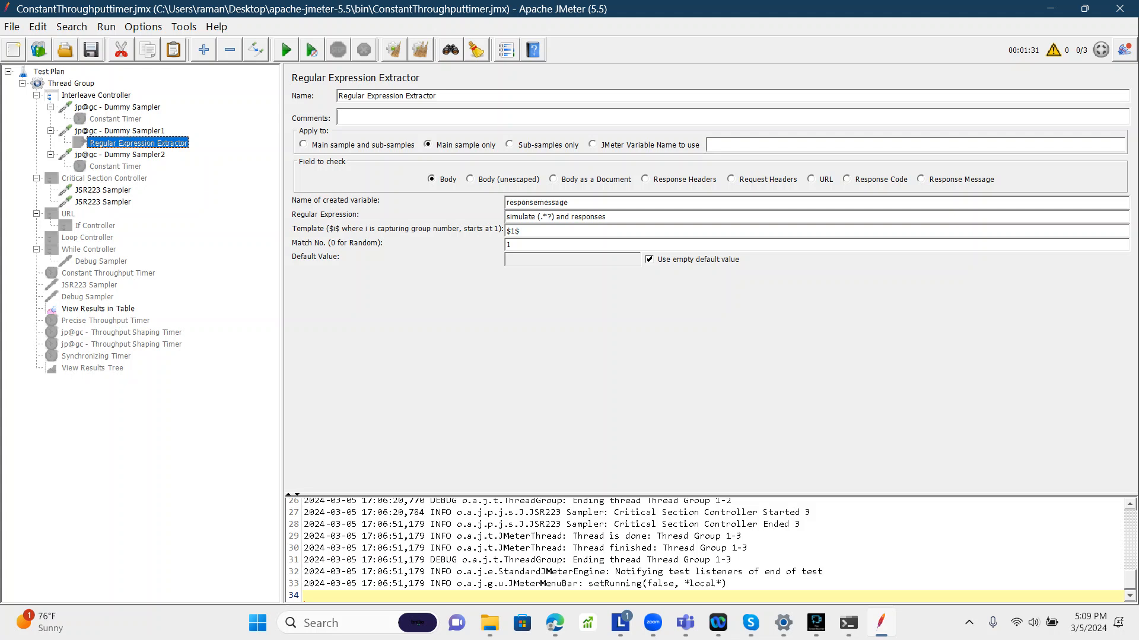
{"action": "left_click", "coordinate": [119, 155]}
{"action": "left_click", "coordinate": [96, 96]}
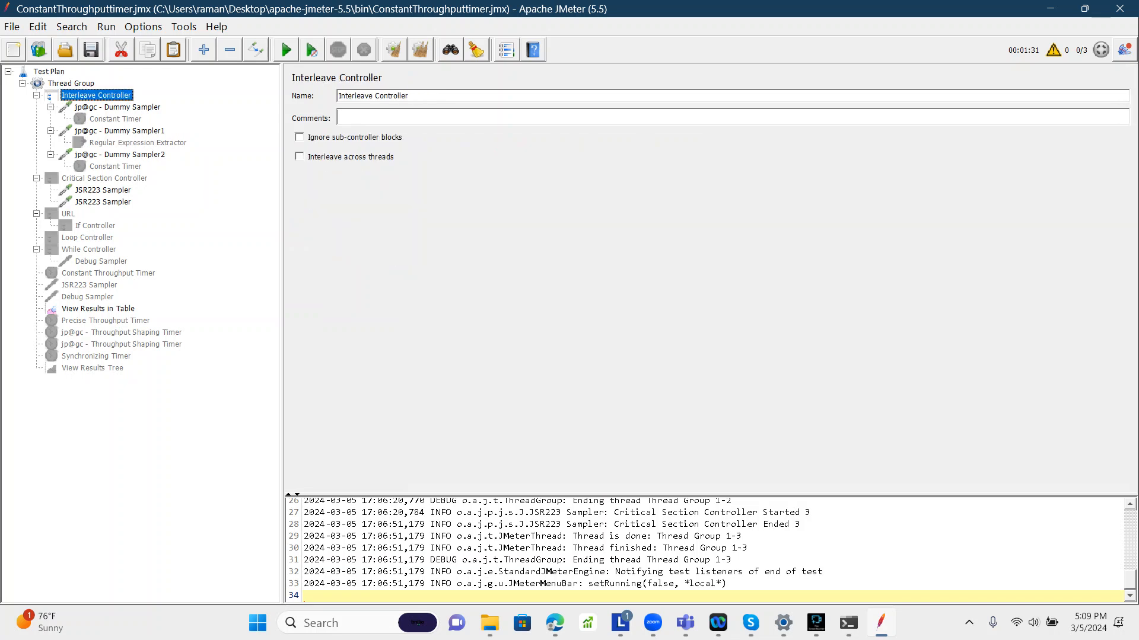
{"action": "left_click", "coordinate": [420, 49]}
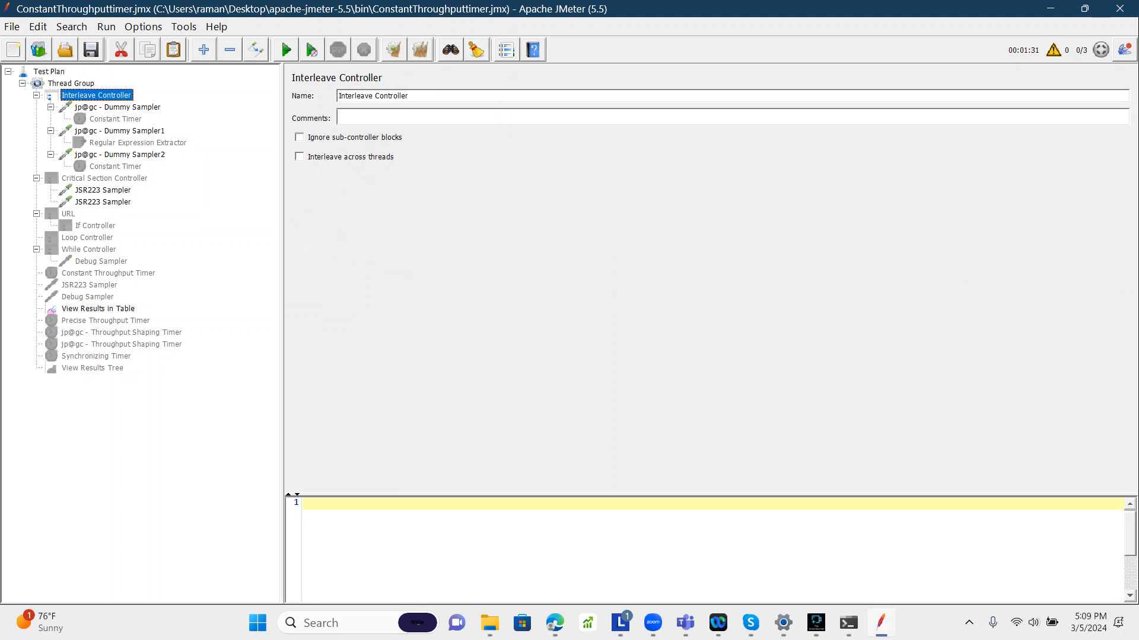
Step: Review the settings of the three Dummy Samplers under the Interleave Controller
{"action": "left_click", "coordinate": [117, 107]}
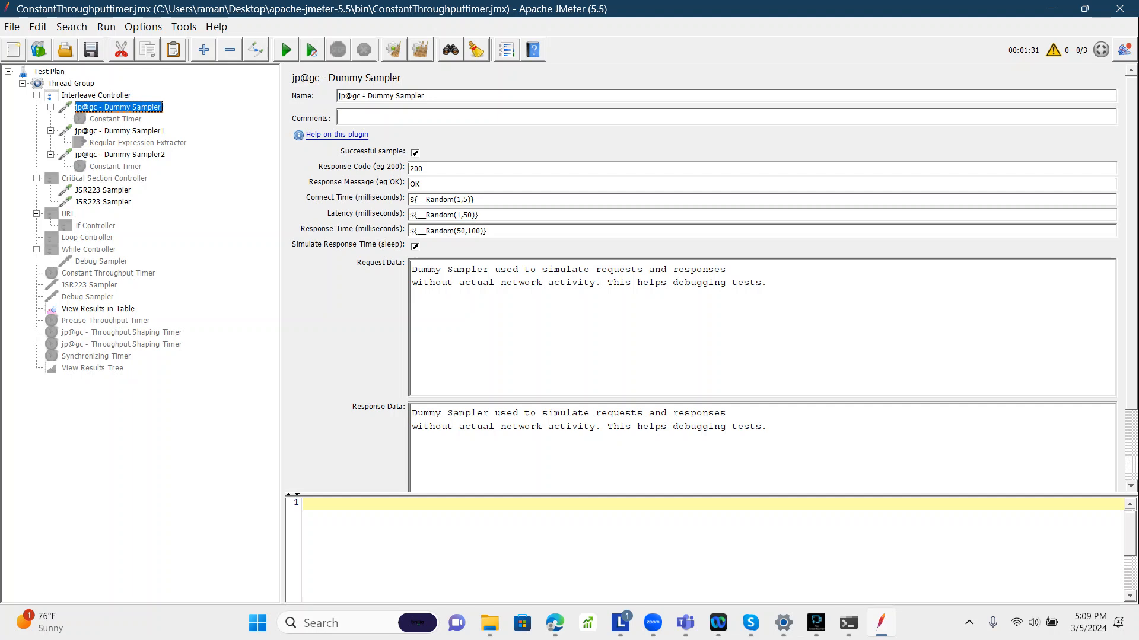
{"action": "left_click", "coordinate": [119, 131]}
{"action": "left_click", "coordinate": [120, 154]}
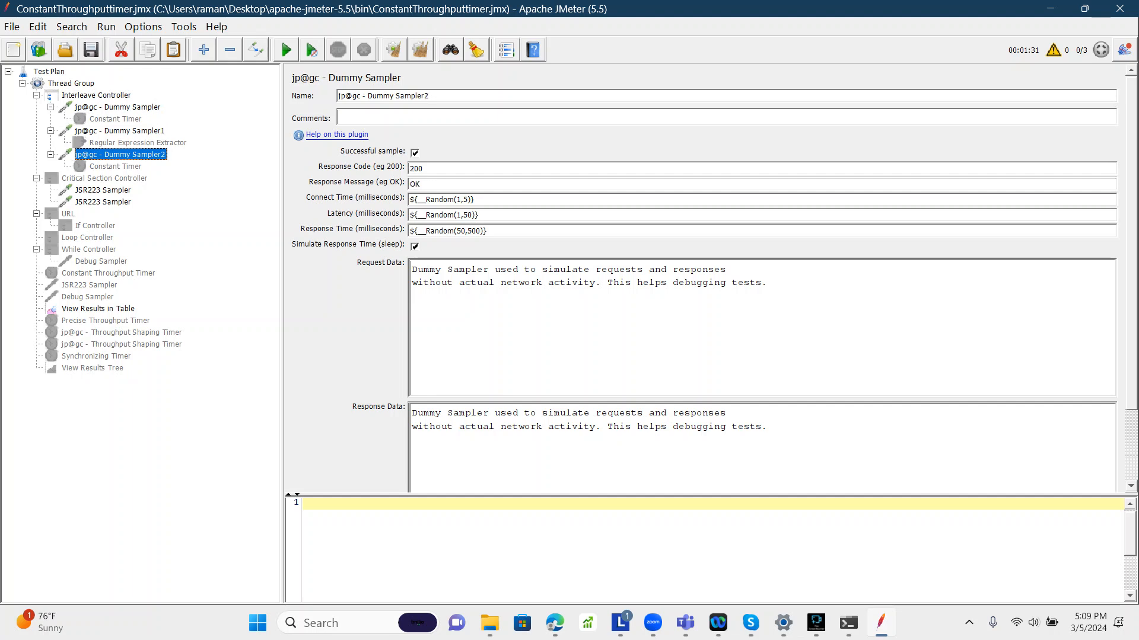
{"action": "left_click", "coordinate": [118, 108]}
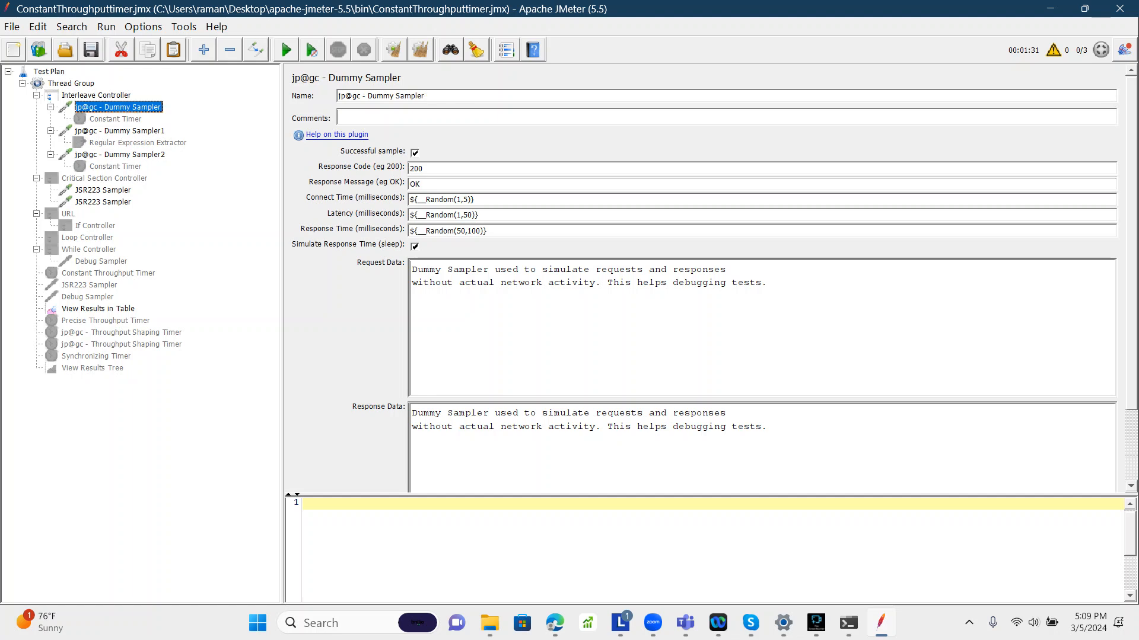
{"action": "left_click", "coordinate": [120, 131]}
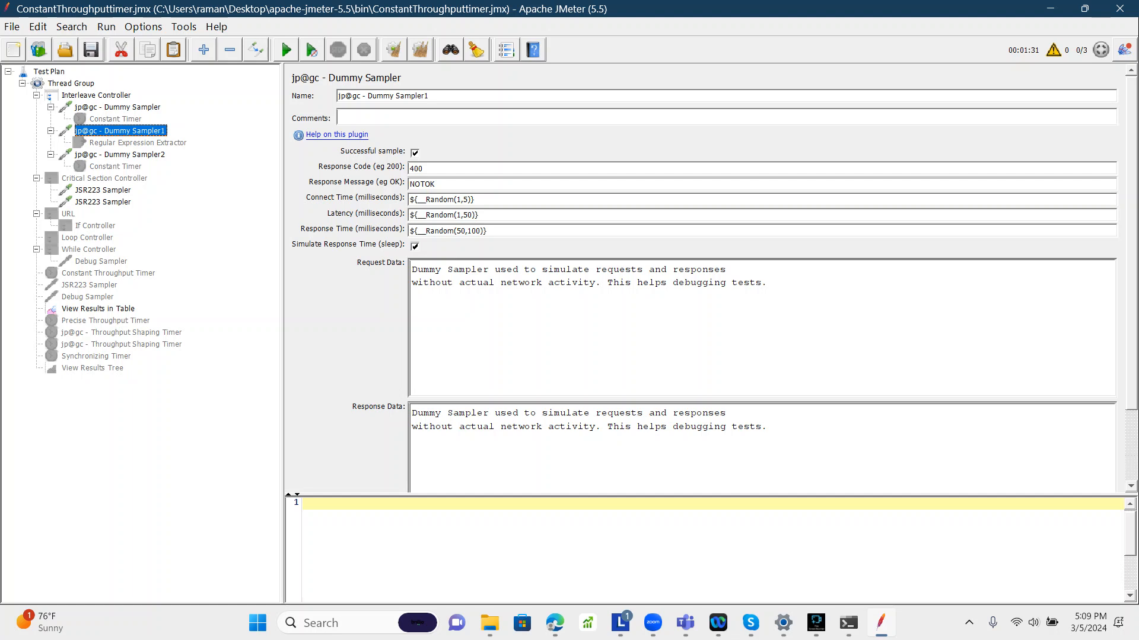
{"action": "left_click", "coordinate": [51, 108]}
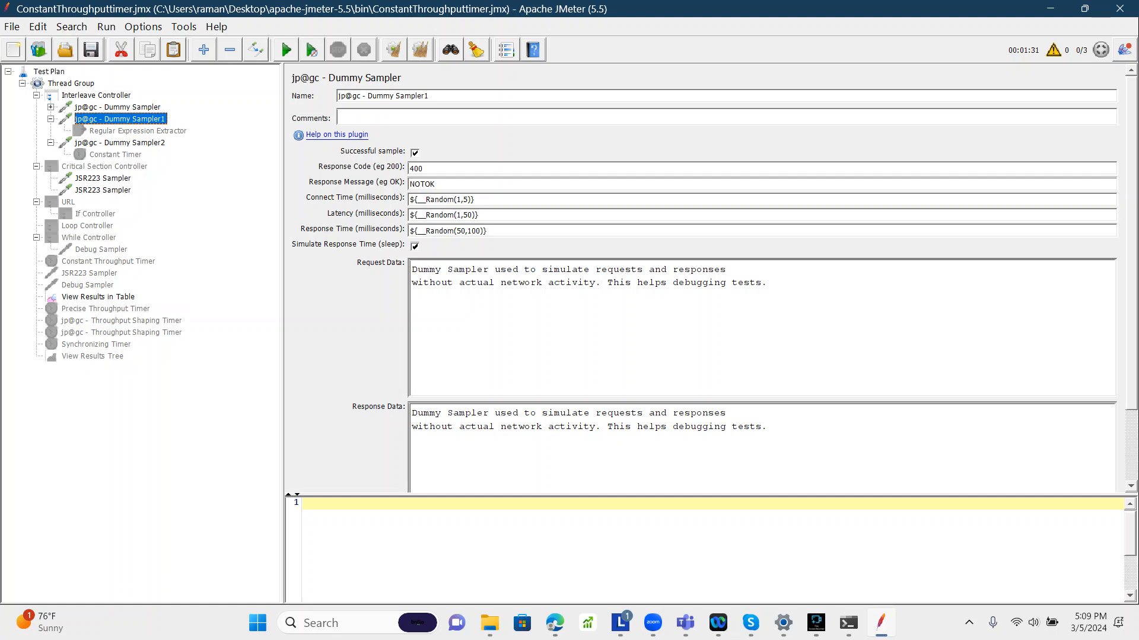
{"action": "left_click", "coordinate": [51, 119]}
{"action": "left_click", "coordinate": [51, 131]}
{"action": "left_click", "coordinate": [117, 107]}
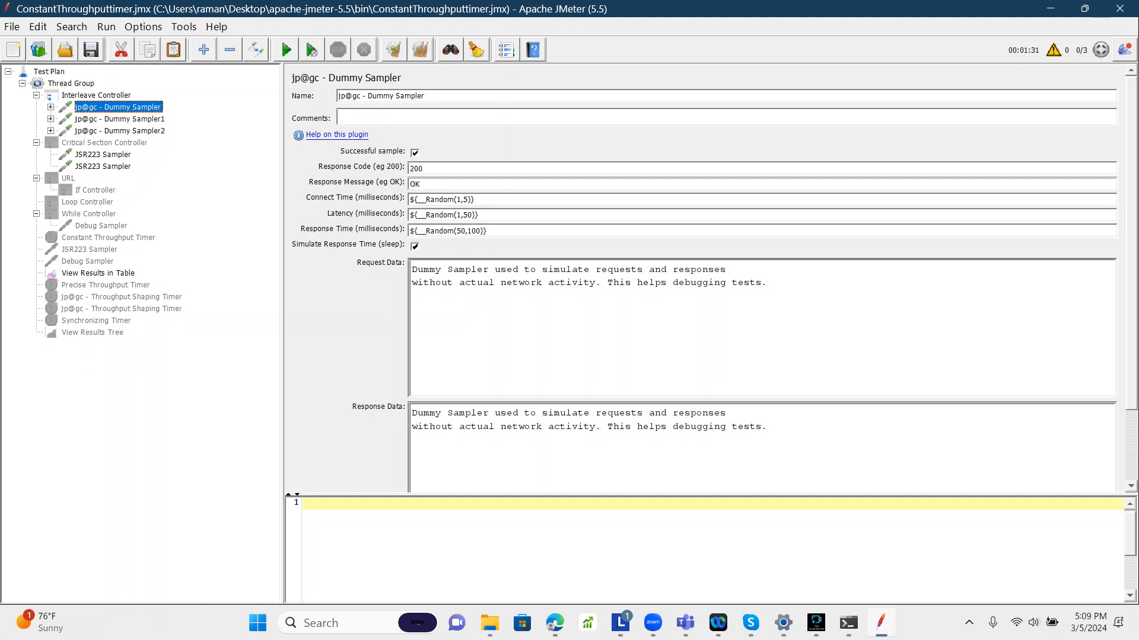
{"action": "left_click", "coordinate": [120, 131]}
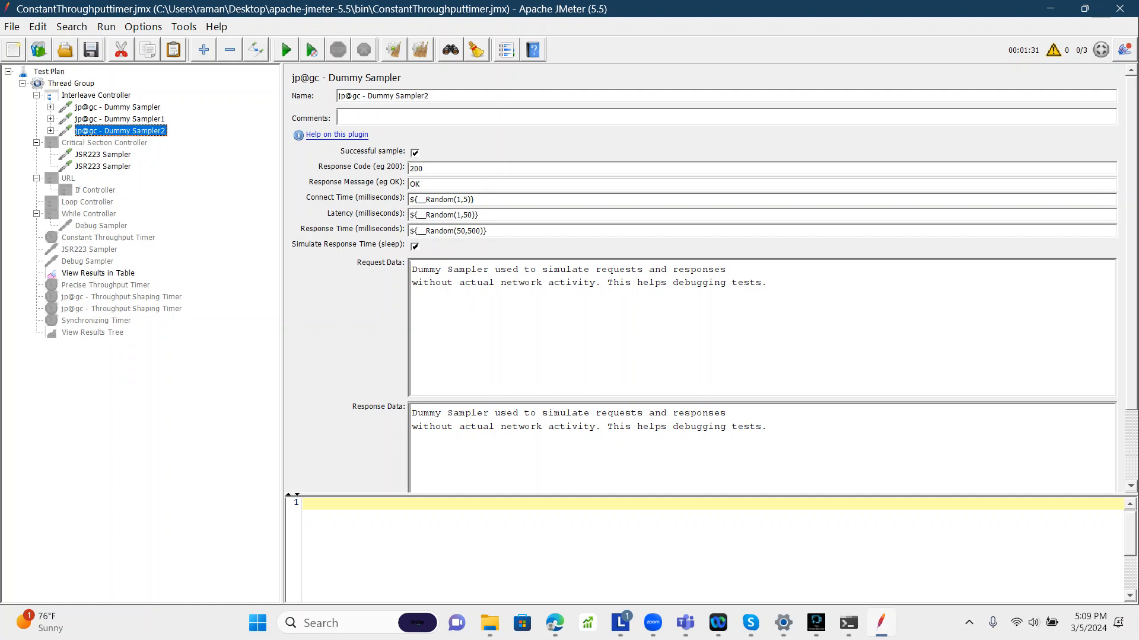
{"action": "left_click", "coordinate": [120, 120]}
{"action": "left_click", "coordinate": [119, 131]}
Step: Copy jp@gc - Dummy Sampler2 and paste it into the Interleave Controller
{"action": "right_click", "coordinate": [134, 131]}
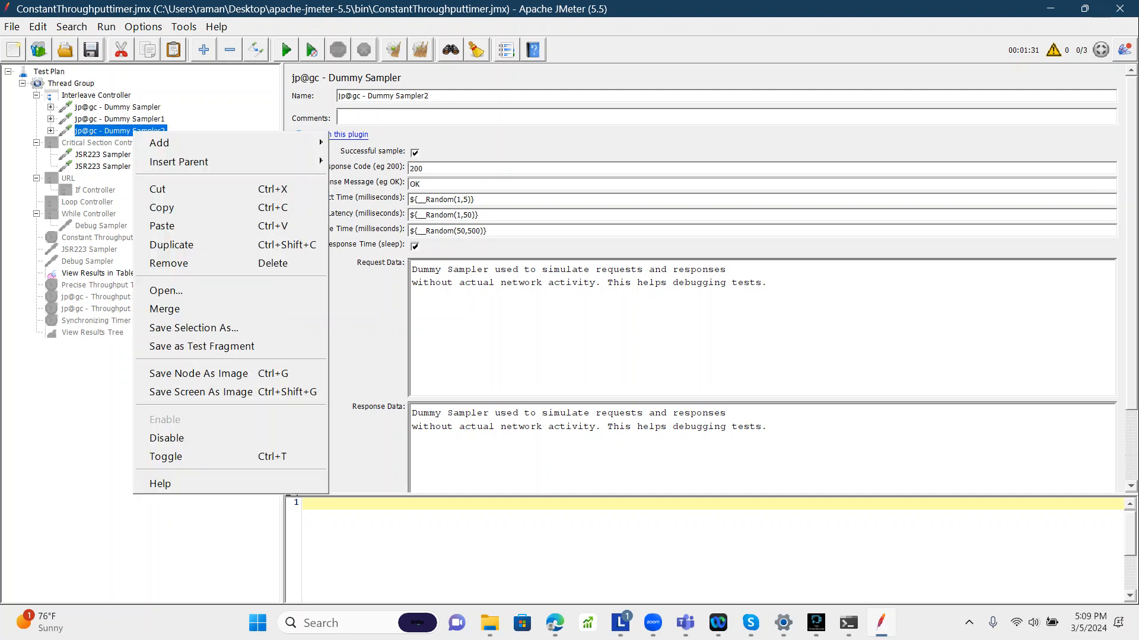
{"action": "left_click", "coordinate": [166, 208]}
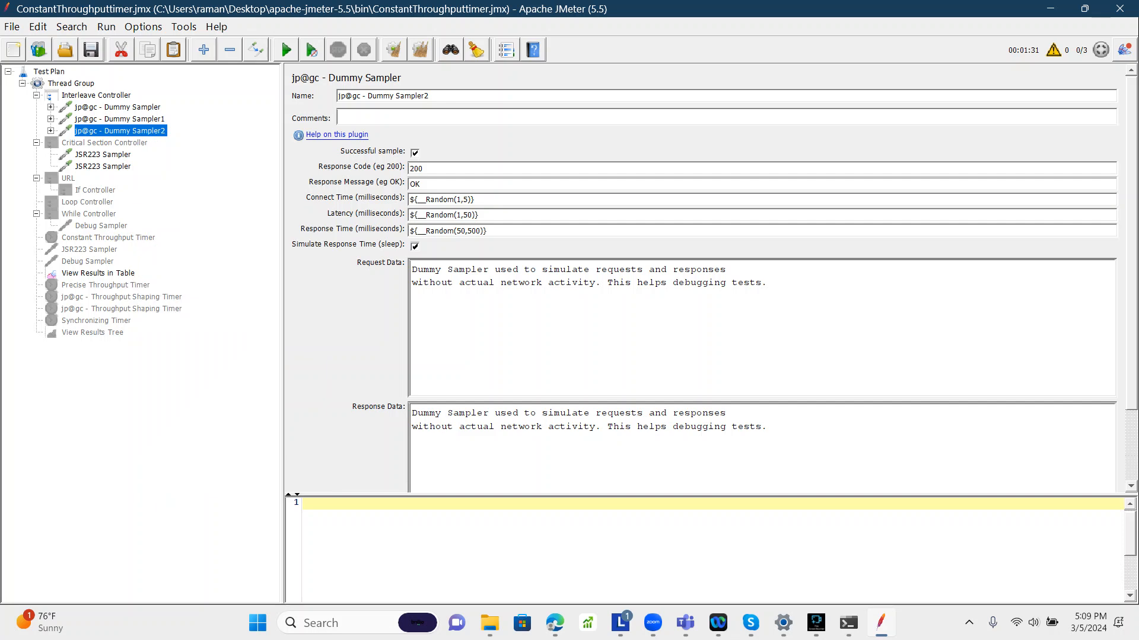
{"action": "left_click", "coordinate": [116, 96]}
{"action": "right_click", "coordinate": [116, 95]}
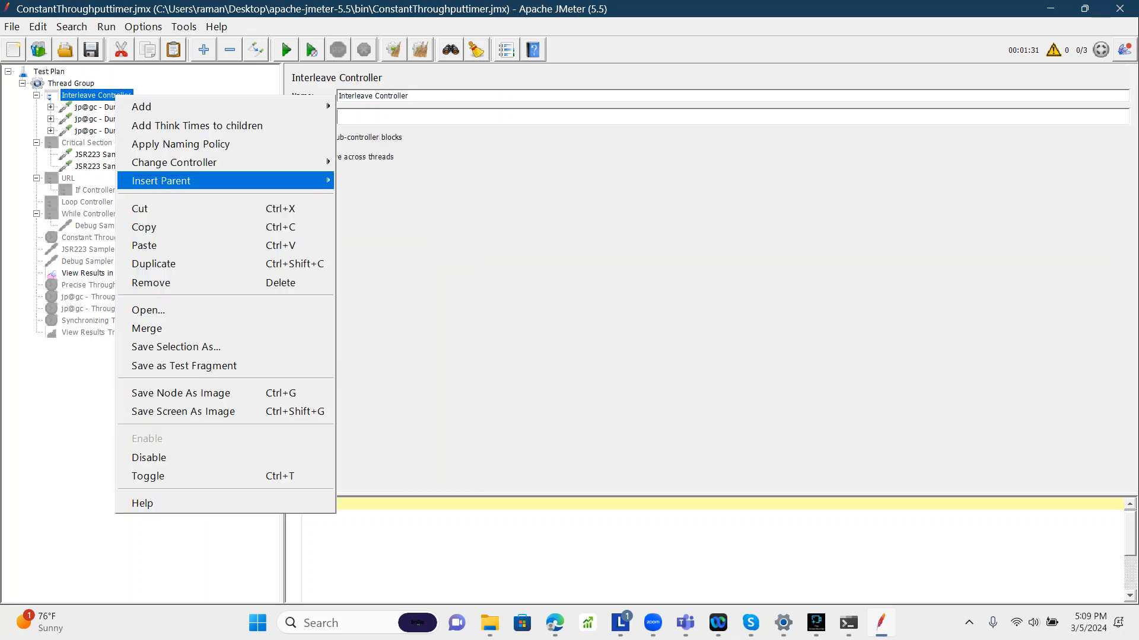
{"action": "left_click", "coordinate": [149, 245]}
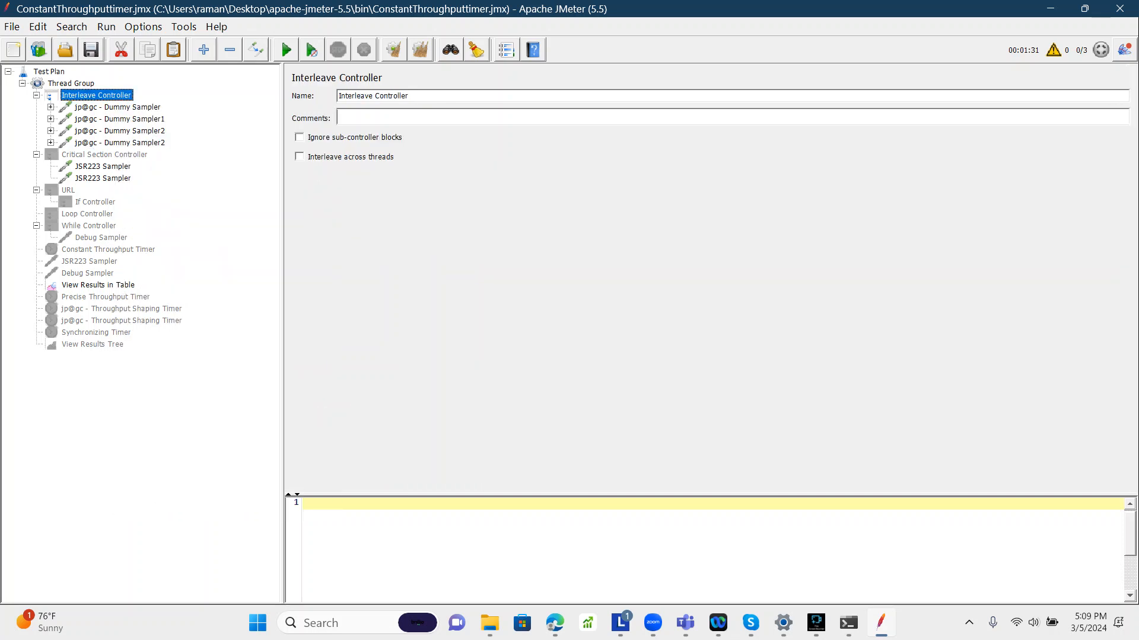
Step: Rename the pasted sampler as jp@gc - Dummy Sampler3
{"action": "left_click", "coordinate": [119, 143]}
{"action": "left_click", "coordinate": [429, 96]}
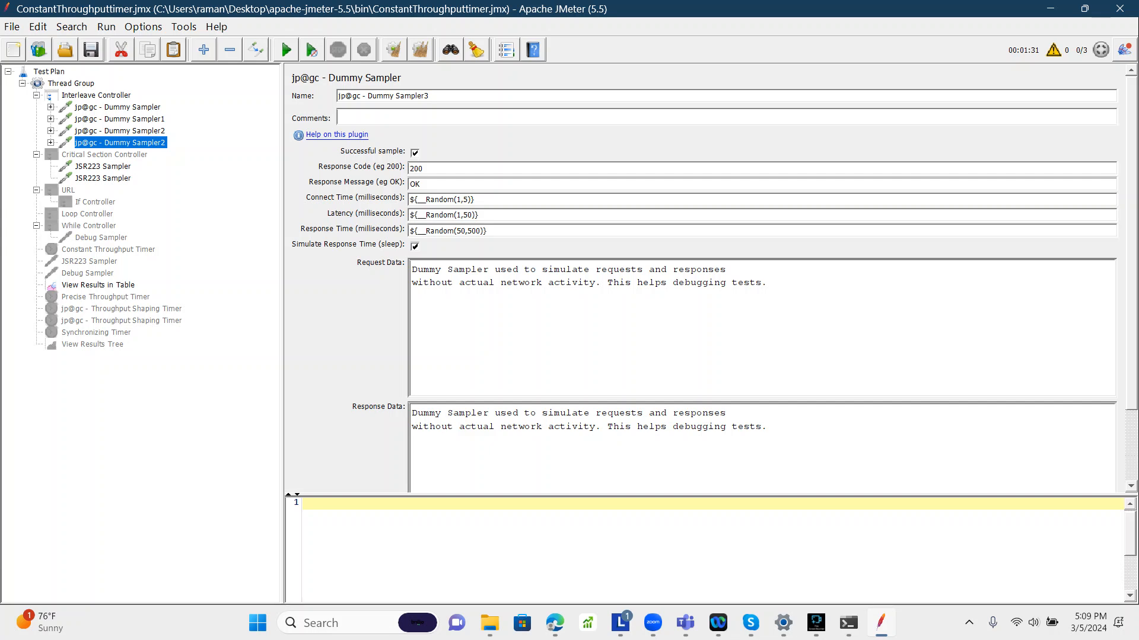
{"action": "left_click", "coordinate": [120, 131]}
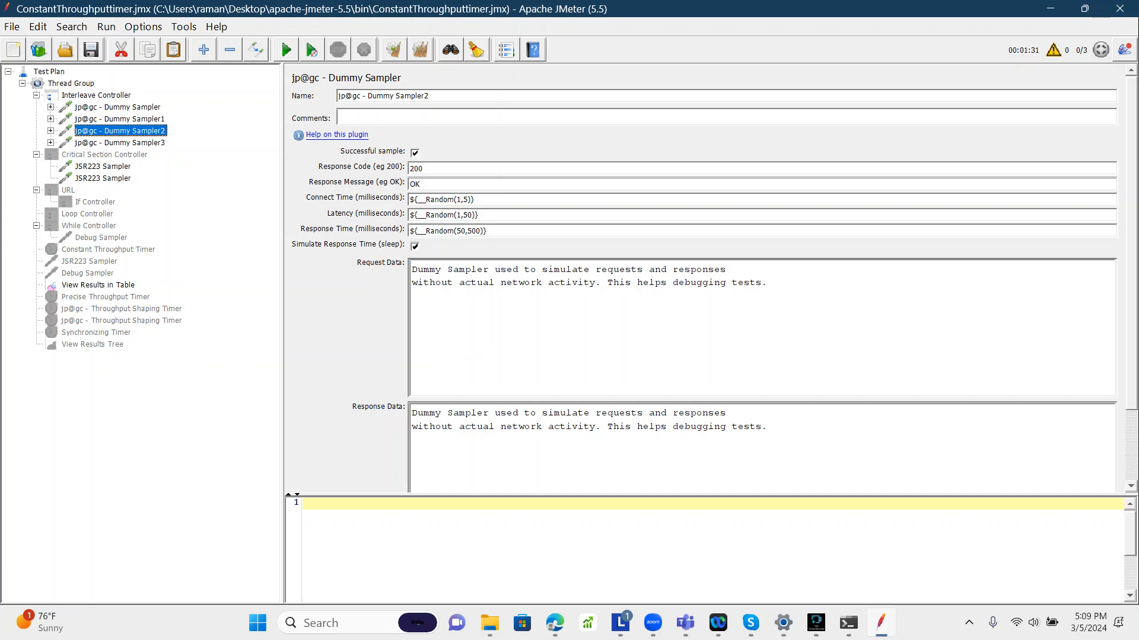
Step: Open the View Results in Table listener
{"action": "left_click", "coordinate": [105, 297]}
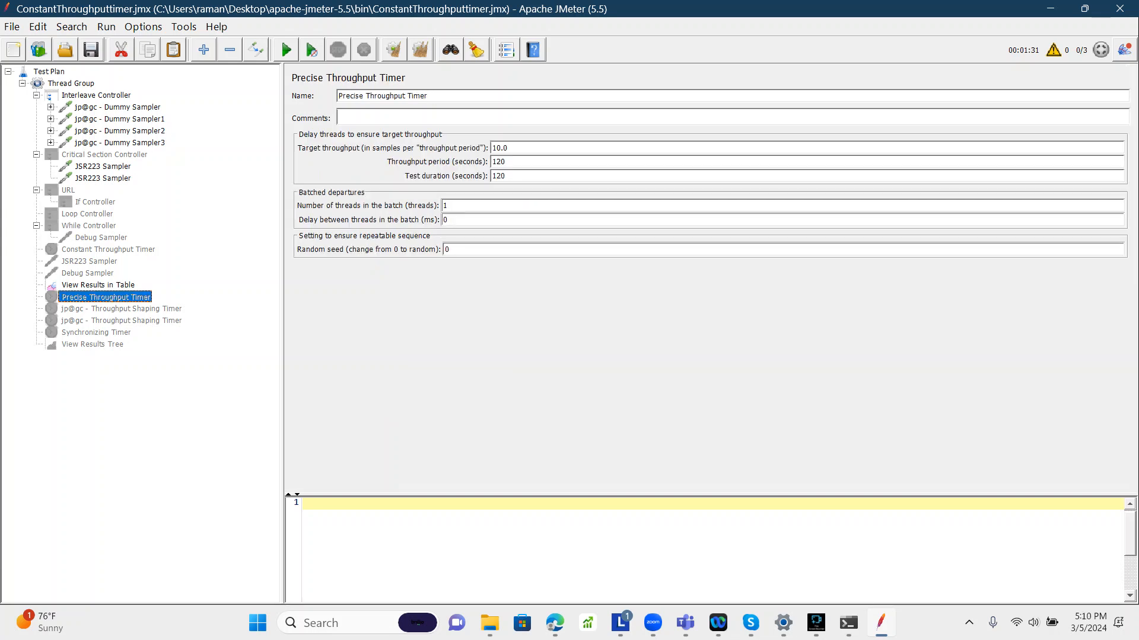
{"action": "left_click", "coordinate": [99, 285]}
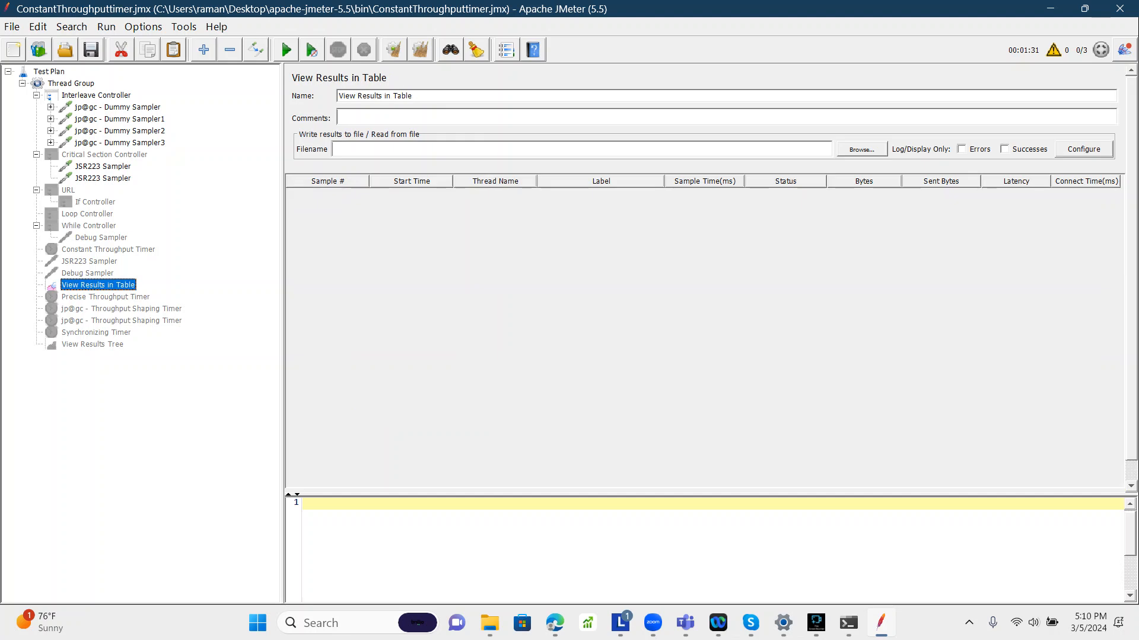
Step: Review the settings of the four Dummy Samplers and the Interleave Controller
{"action": "left_click", "coordinate": [118, 107]}
{"action": "left_click", "coordinate": [120, 119]}
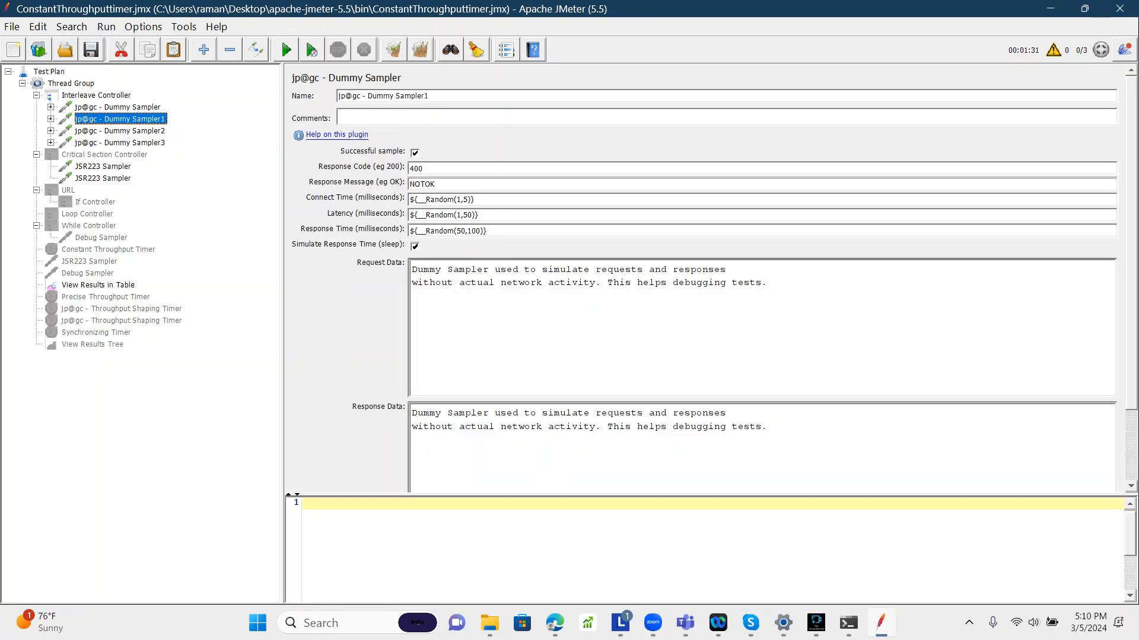
{"action": "left_click", "coordinate": [120, 131]}
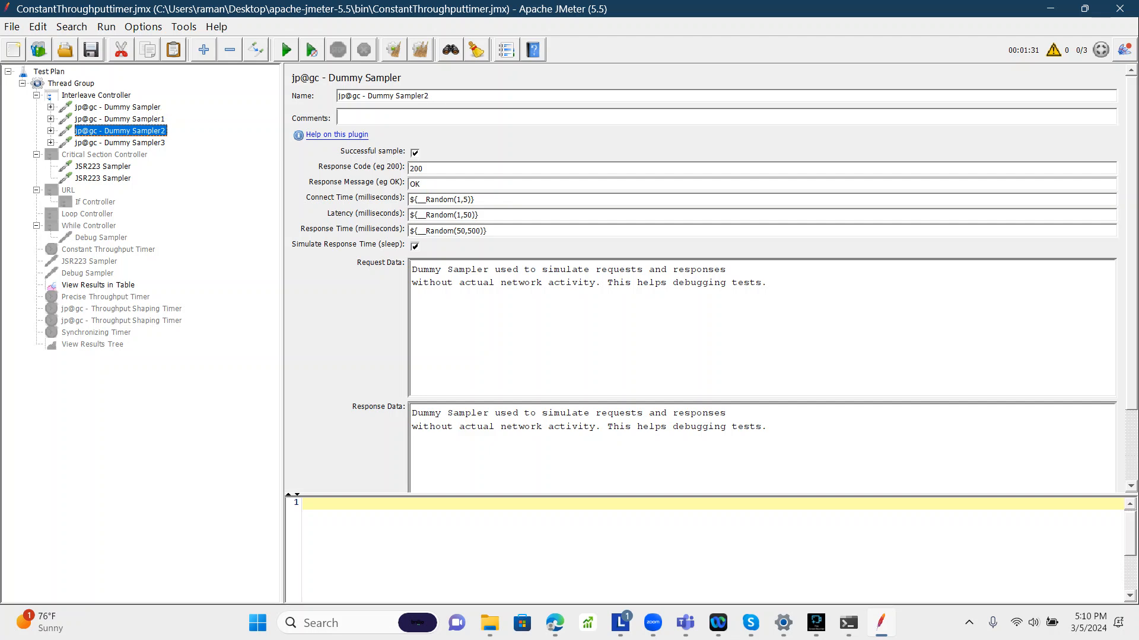
{"action": "left_click", "coordinate": [120, 143]}
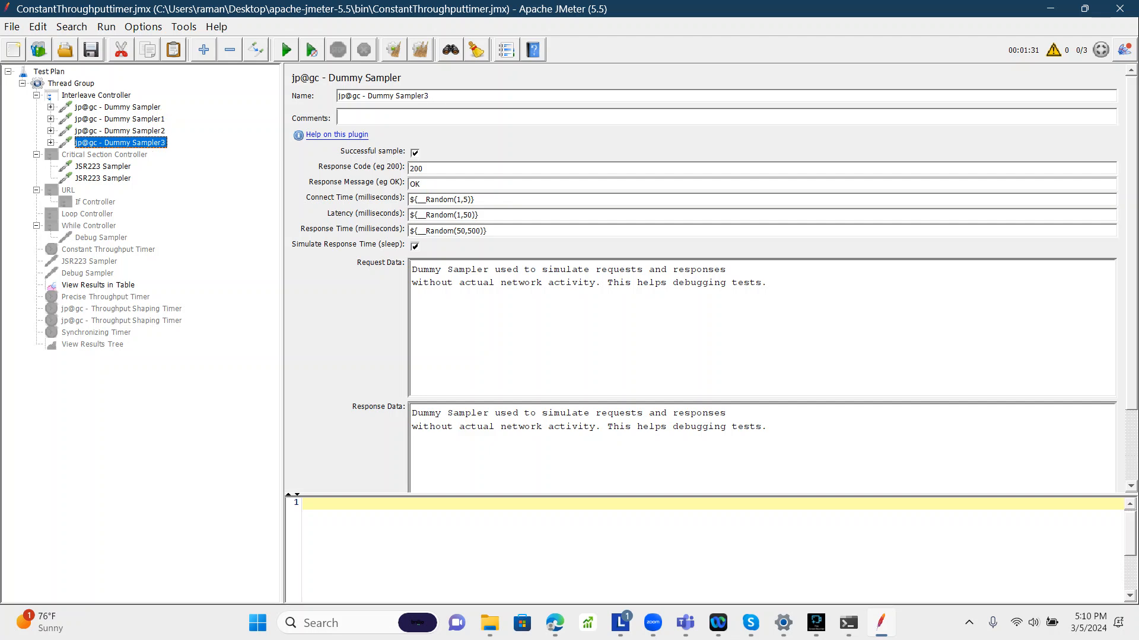
{"action": "left_click", "coordinate": [118, 107]}
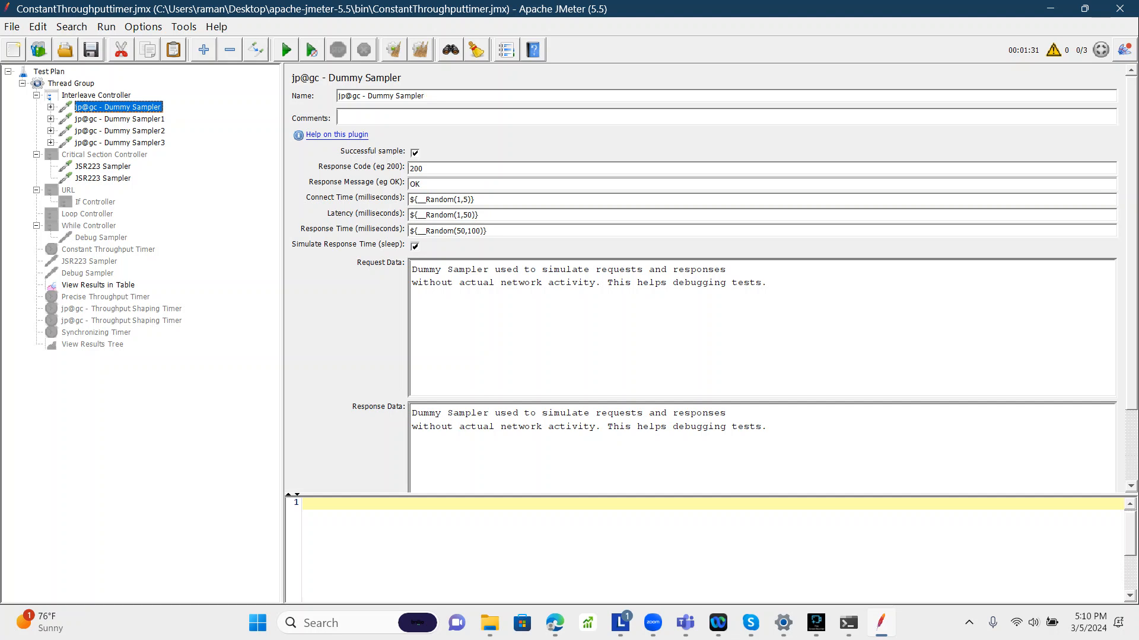
{"action": "left_click", "coordinate": [120, 119]}
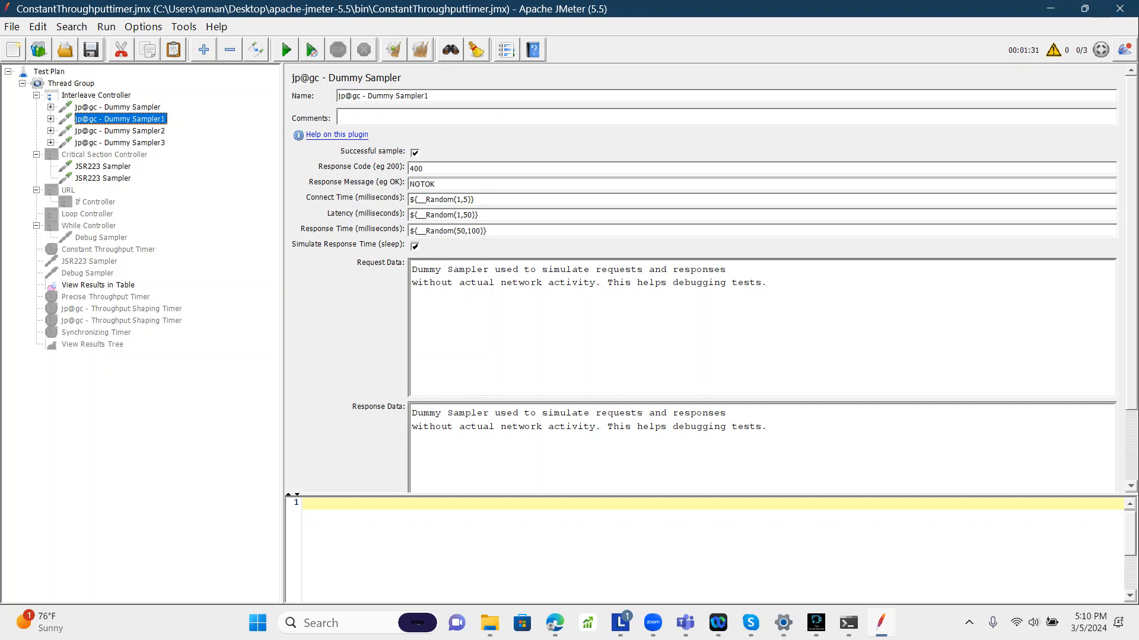
{"action": "left_click", "coordinate": [96, 96]}
Step: Set the Thread Group's number of threads to 1
{"action": "left_click", "coordinate": [71, 84]}
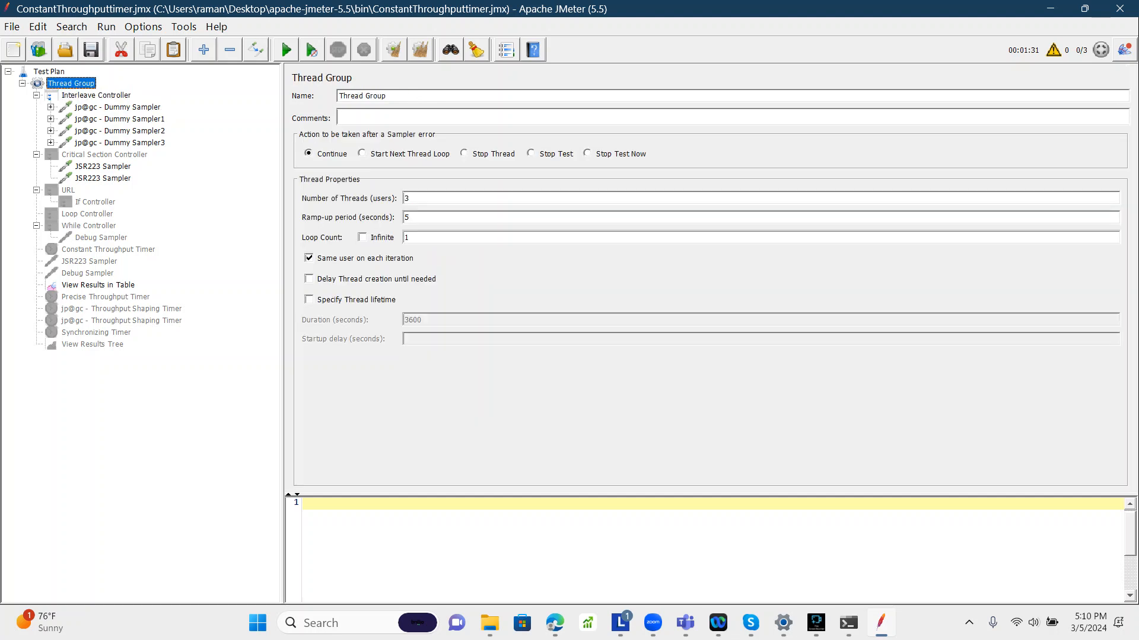
{"action": "double_click", "coordinate": [406, 198]}
{"action": "type", "text": "1"}
Step: Run the test and select the sample row in View Results in Table
{"action": "left_click", "coordinate": [98, 286]}
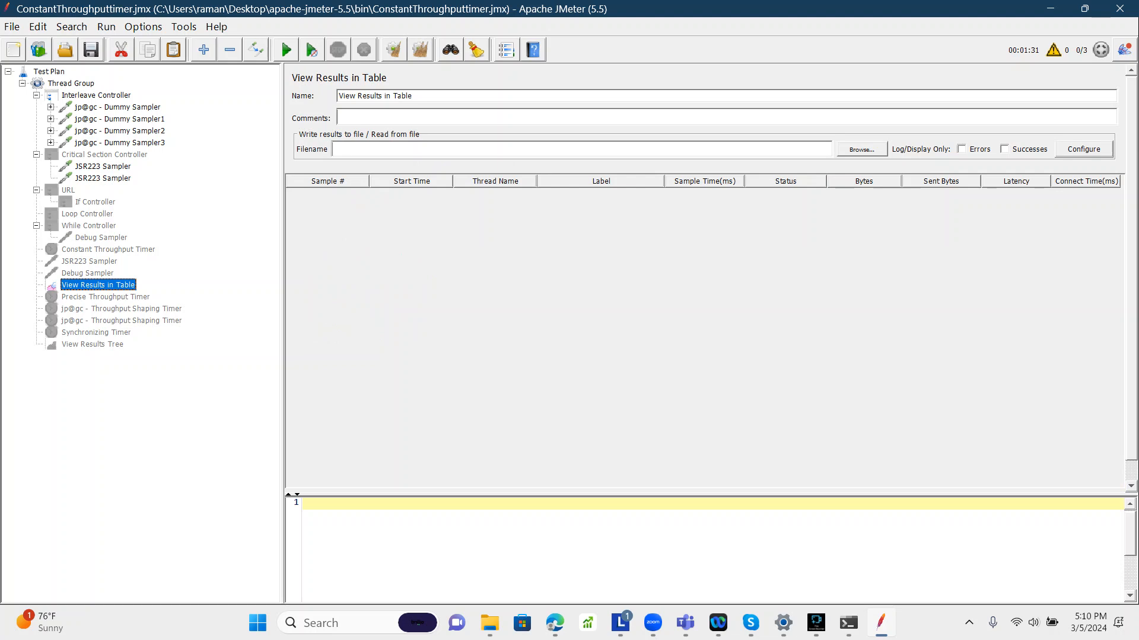
{"action": "left_click", "coordinate": [286, 50]}
{"action": "left_click", "coordinate": [601, 196]}
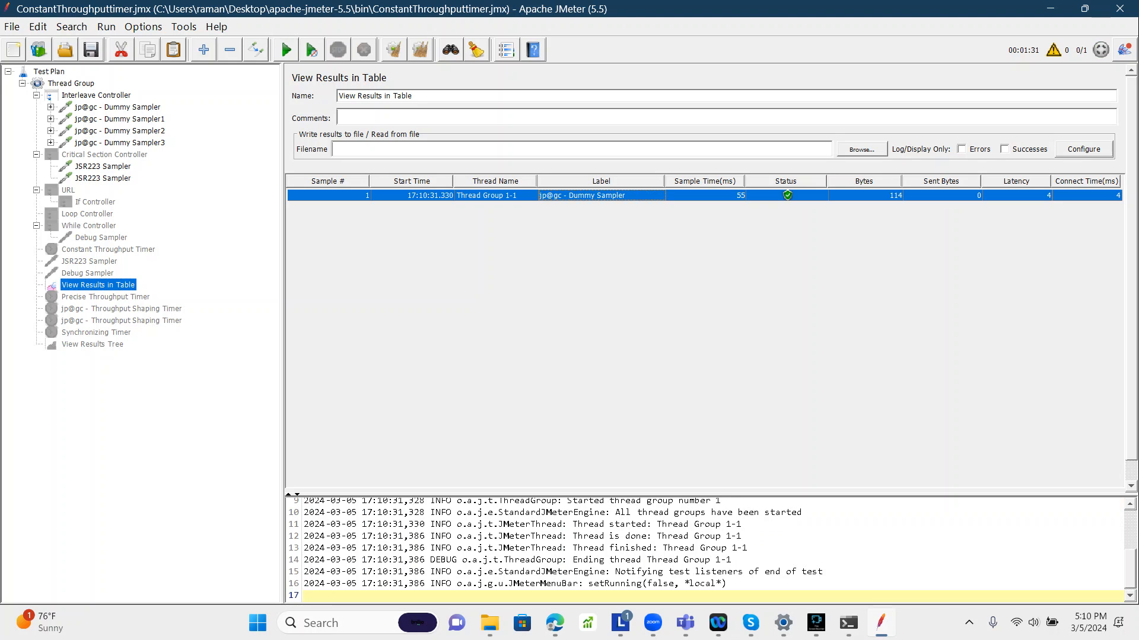
Step: Compare the Interleave Controller and each Dummy Sampler with the result in the table
{"action": "left_click", "coordinate": [96, 96]}
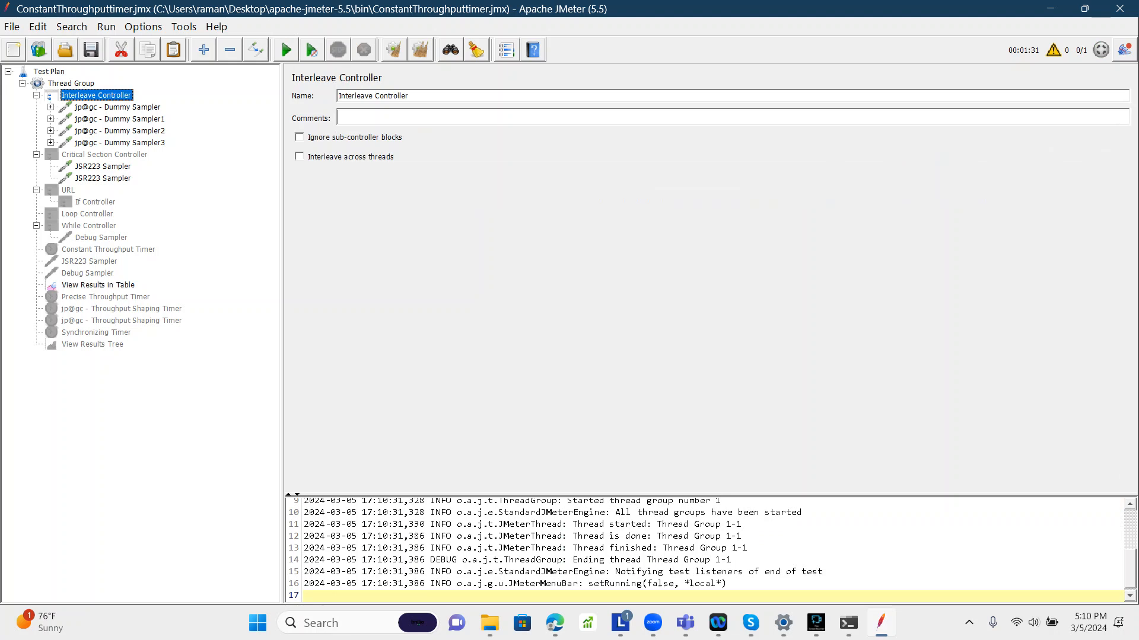
{"action": "left_click", "coordinate": [117, 107]}
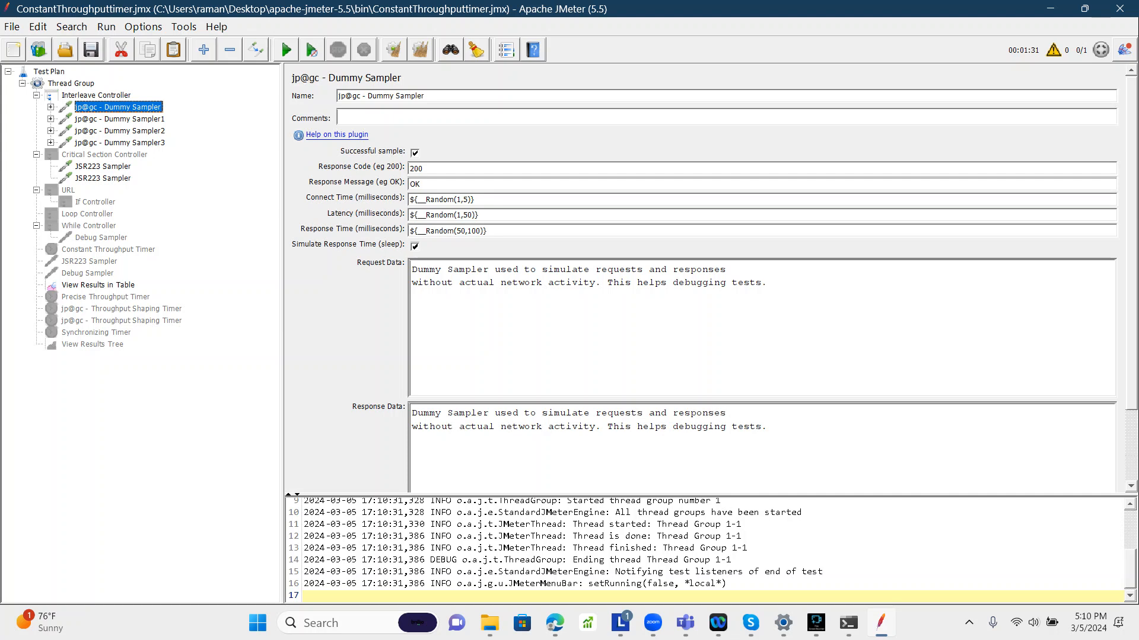
{"action": "left_click", "coordinate": [96, 96]}
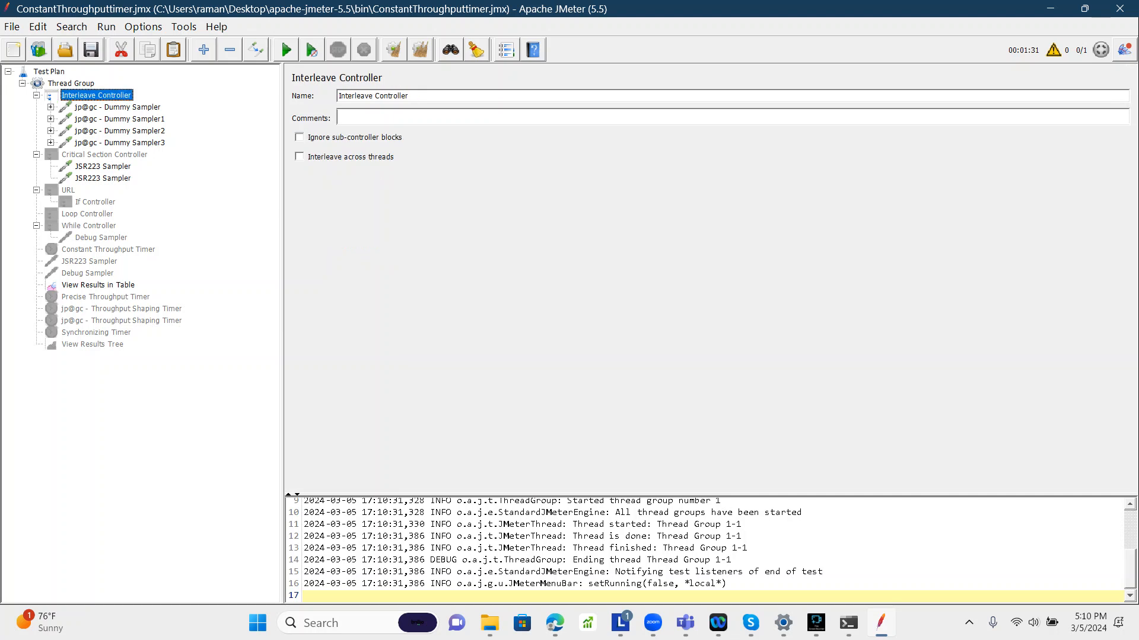
{"action": "left_click", "coordinate": [99, 285]}
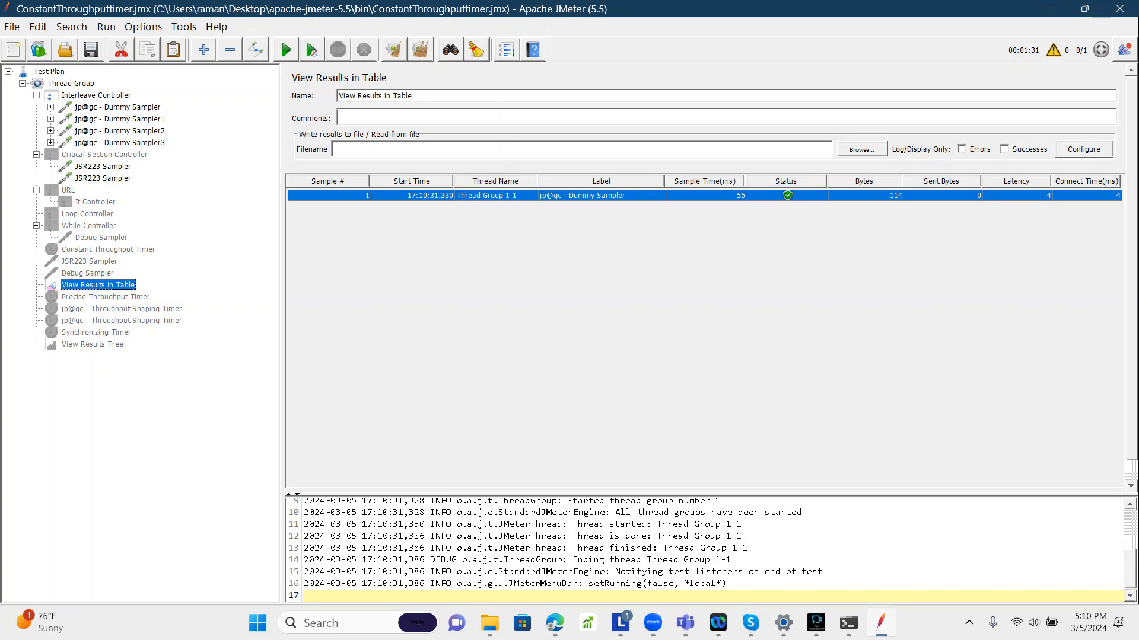
{"action": "left_click", "coordinate": [117, 107]}
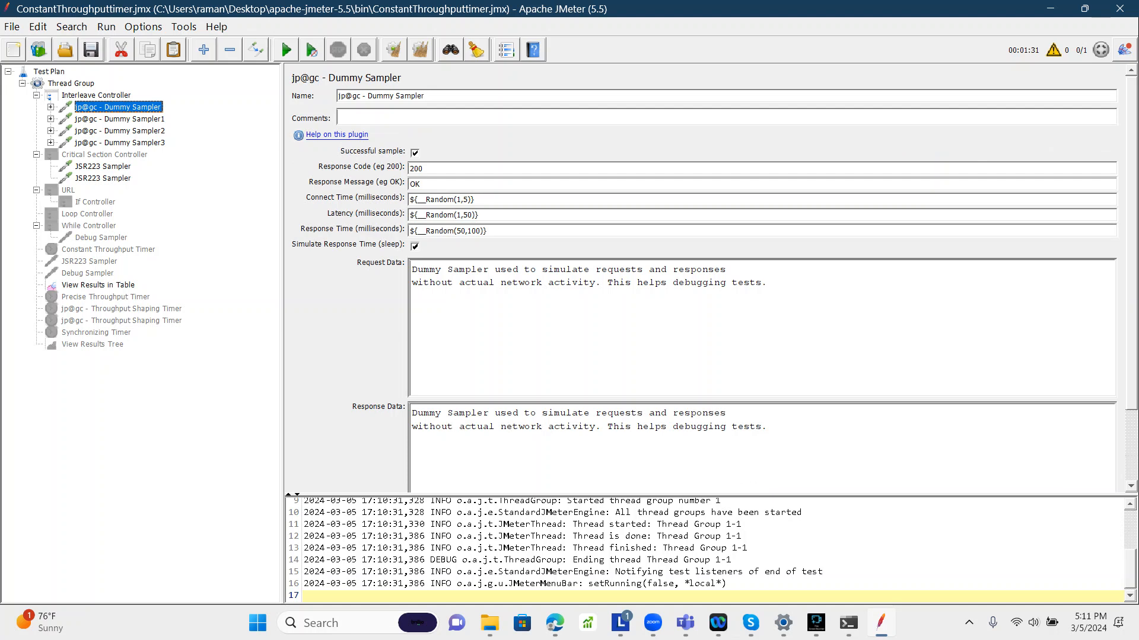
{"action": "left_click", "coordinate": [119, 119]}
{"action": "left_click", "coordinate": [118, 107]}
{"action": "left_click", "coordinate": [120, 131]}
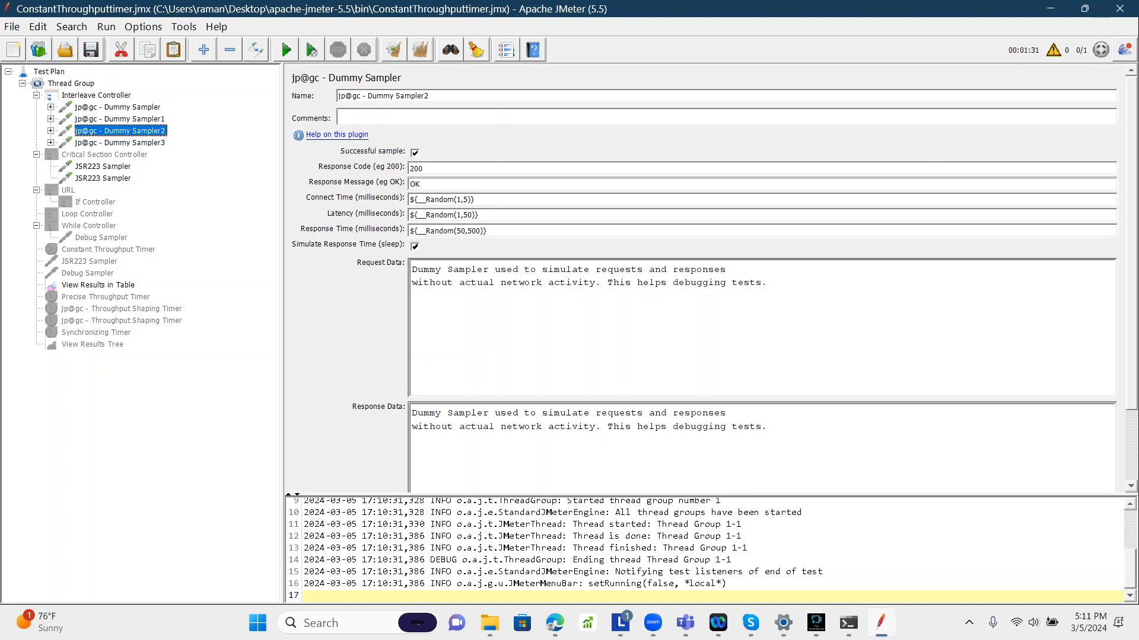
{"action": "left_click", "coordinate": [120, 143]}
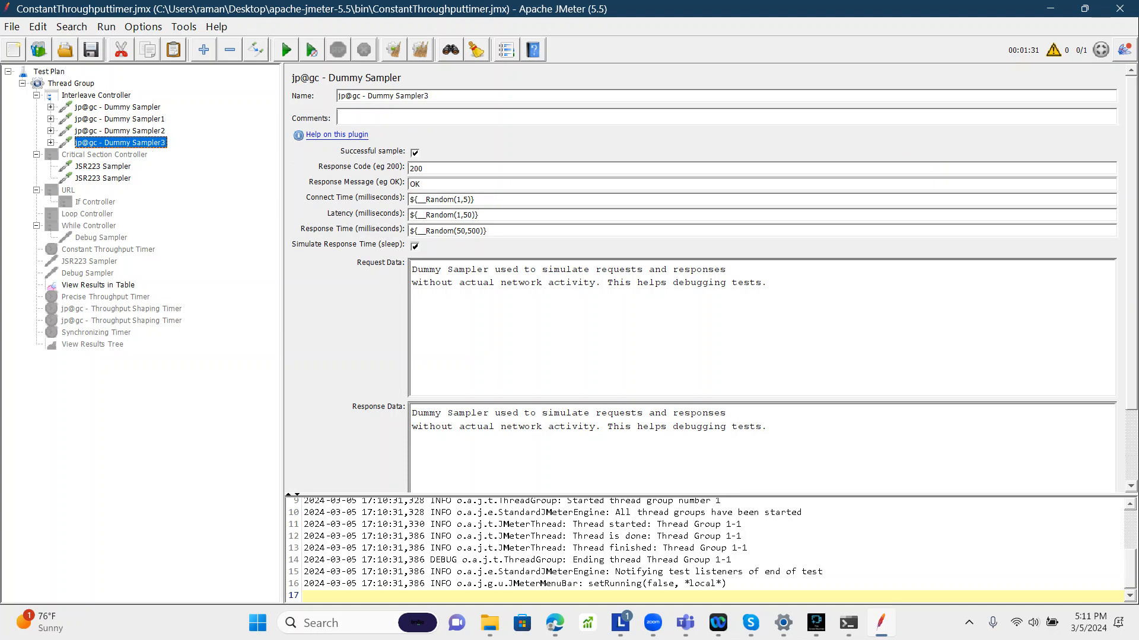
Step: Clear all results and rerun the test from View Results in Table
{"action": "left_click", "coordinate": [98, 285]}
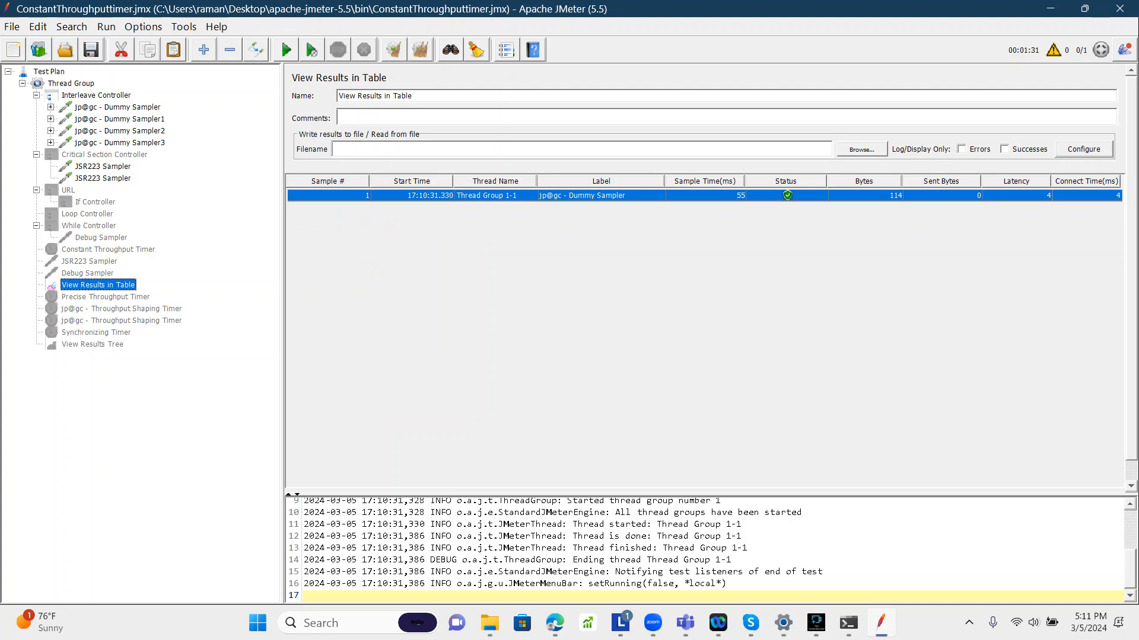
{"action": "key", "text": "ctrl+e"}
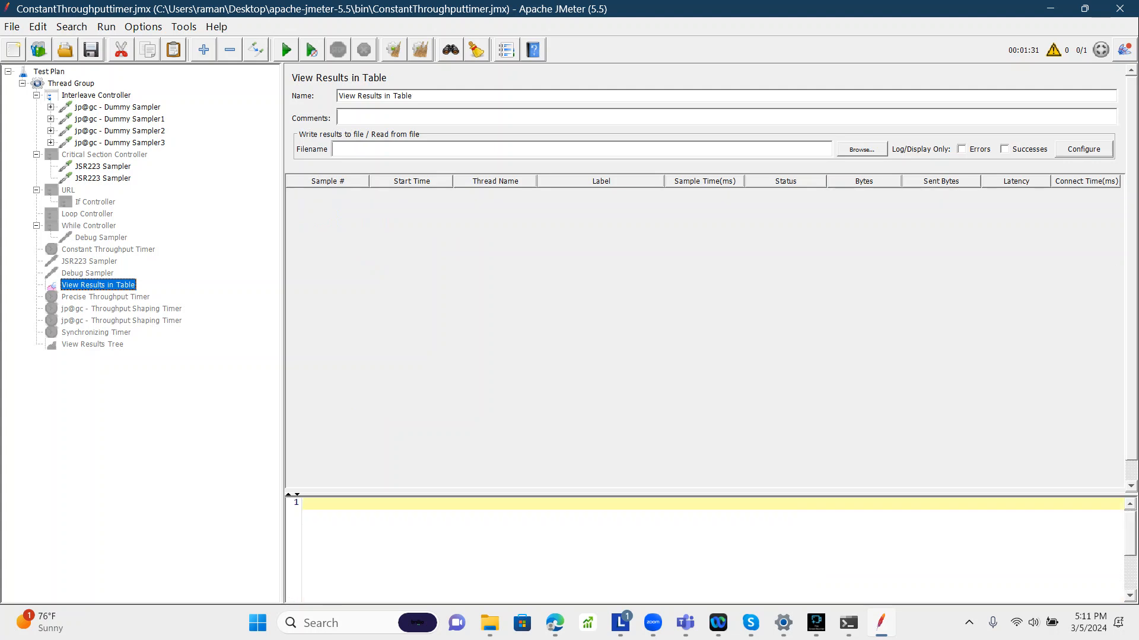
{"action": "key", "text": "ctrl+r"}
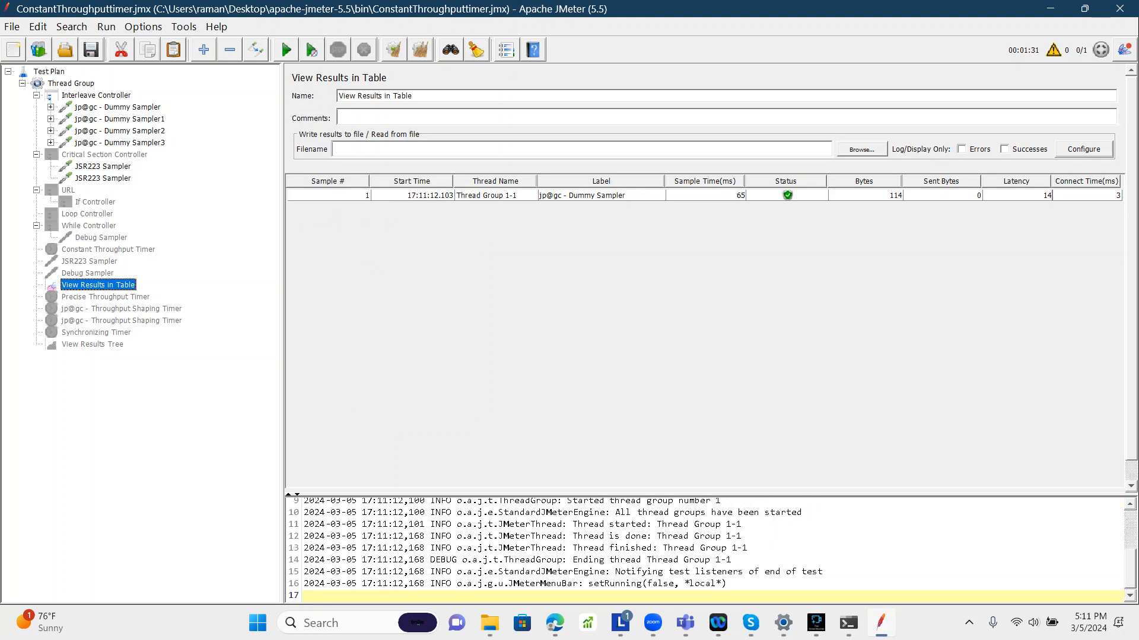
Step: Set the Thread Group's loop count to 4 and clear all results
{"action": "left_click", "coordinate": [118, 107]}
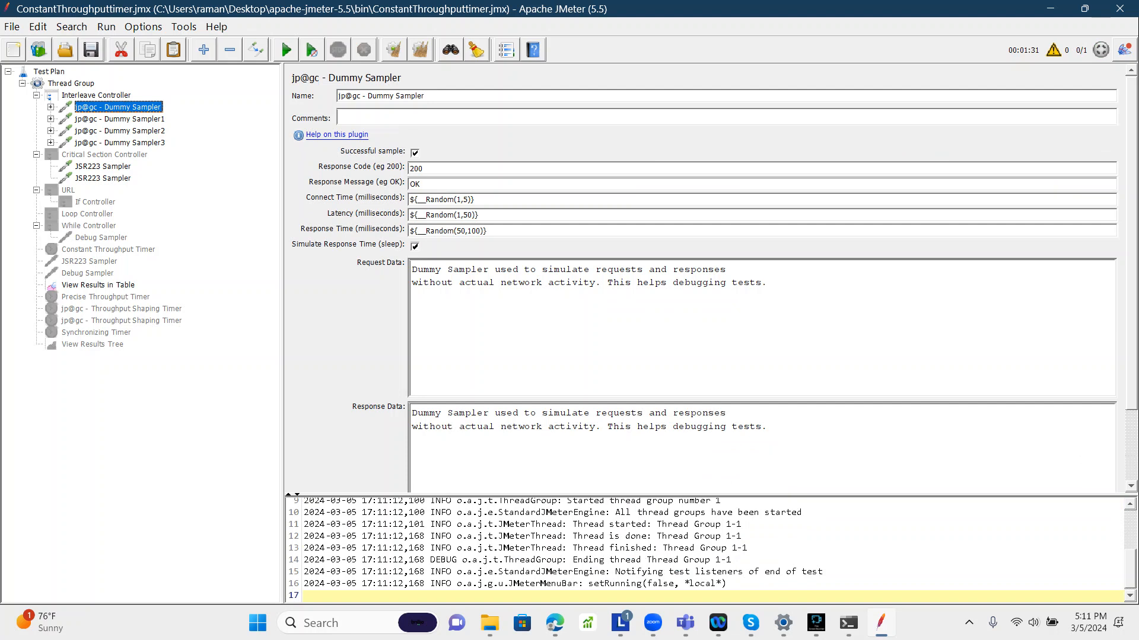
{"action": "left_click", "coordinate": [71, 83]}
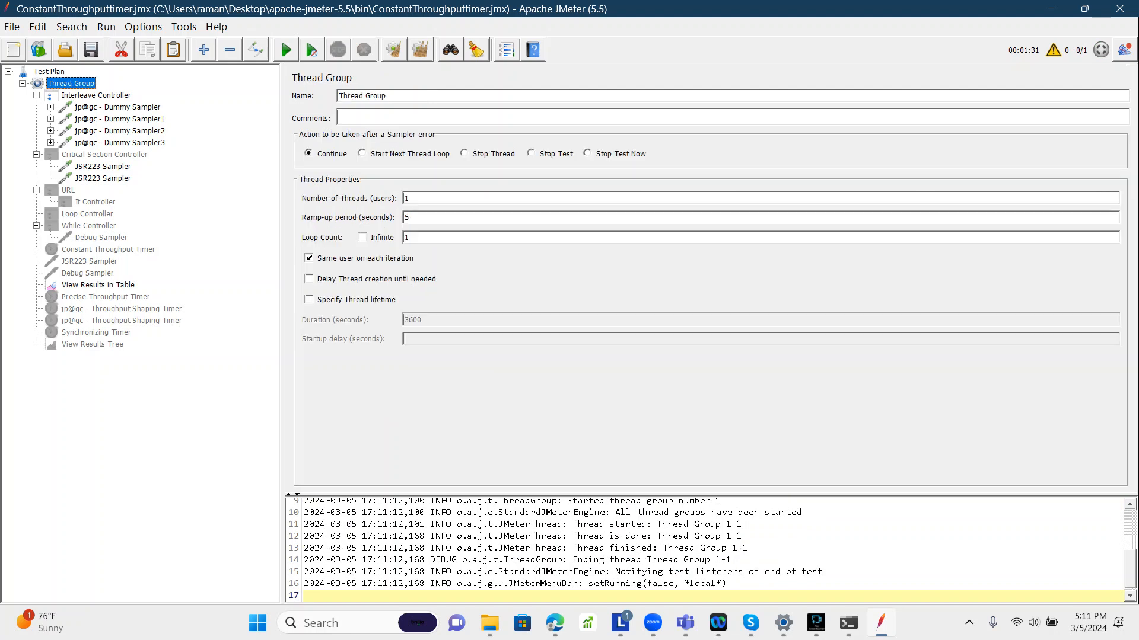
{"action": "double_click", "coordinate": [407, 237]}
{"action": "type", "text": "4"}
{"action": "key", "text": "ctrl+e"}
Step: Review each Dummy Sampler and the Interleave Controller settings again
{"action": "left_click", "coordinate": [118, 108]}
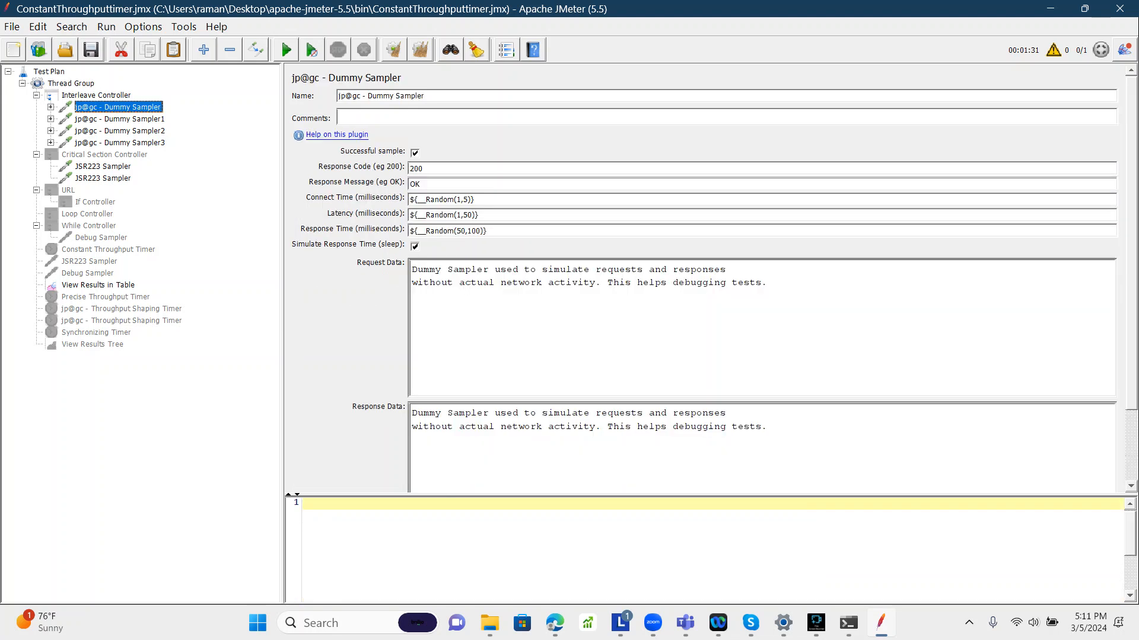
{"action": "left_click", "coordinate": [120, 119]}
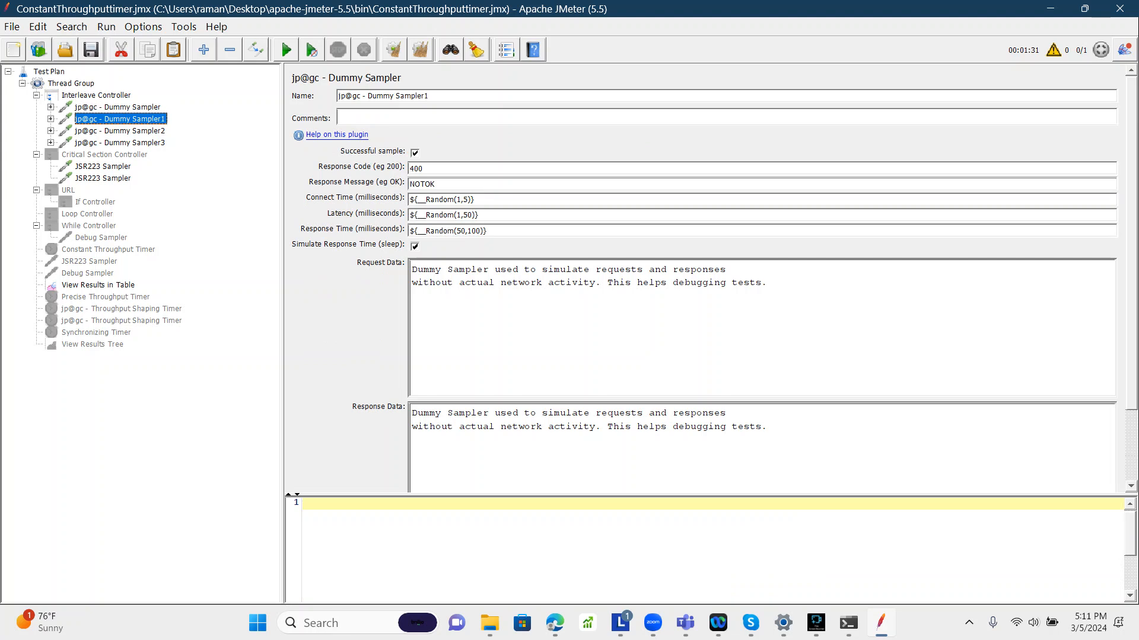
{"action": "left_click", "coordinate": [120, 131]}
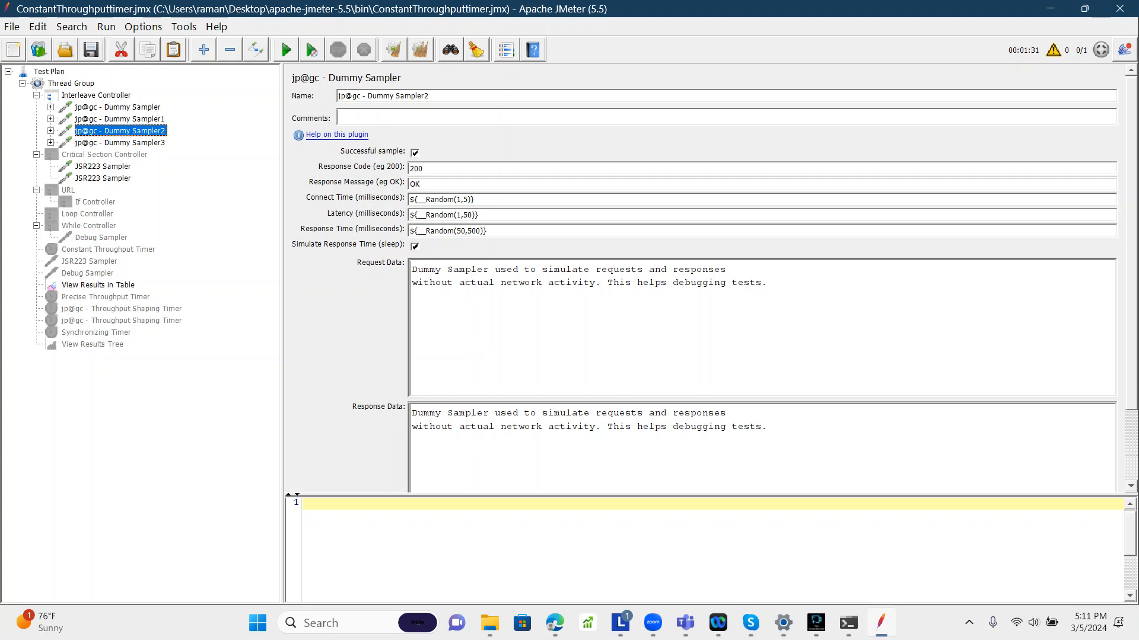
{"action": "left_click", "coordinate": [120, 143]}
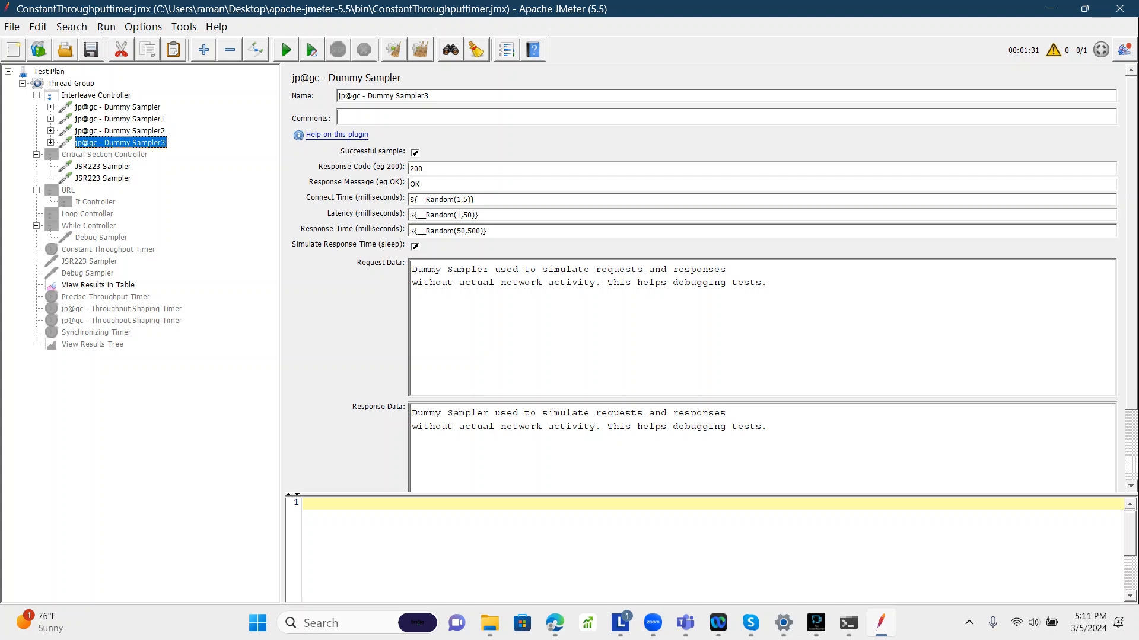
{"action": "left_click", "coordinate": [96, 95]}
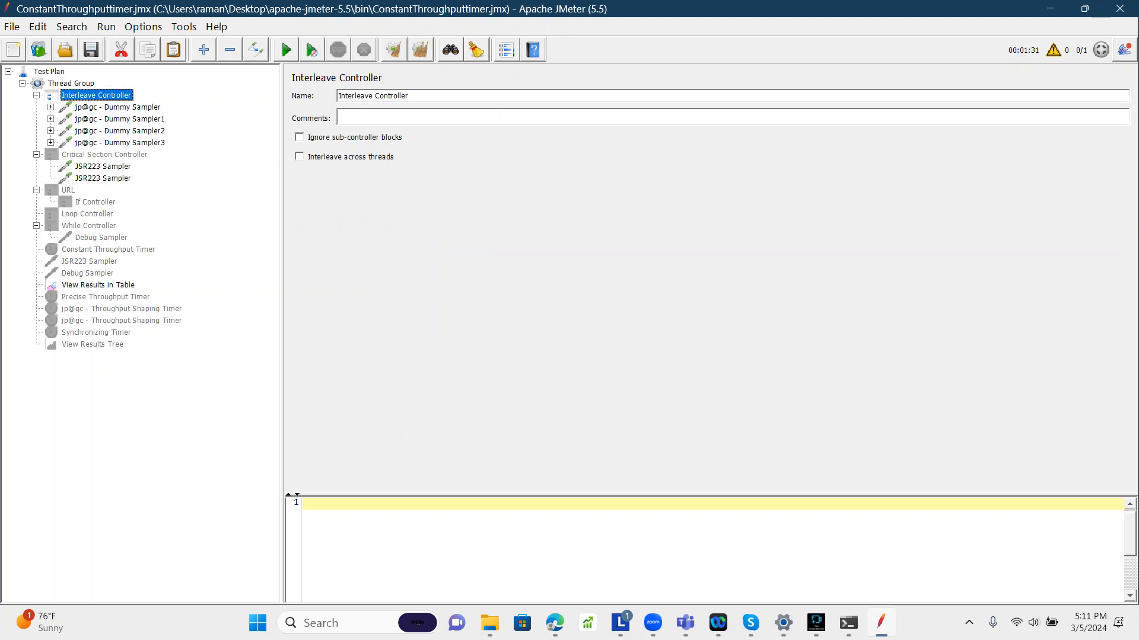
{"action": "left_click", "coordinate": [118, 107]}
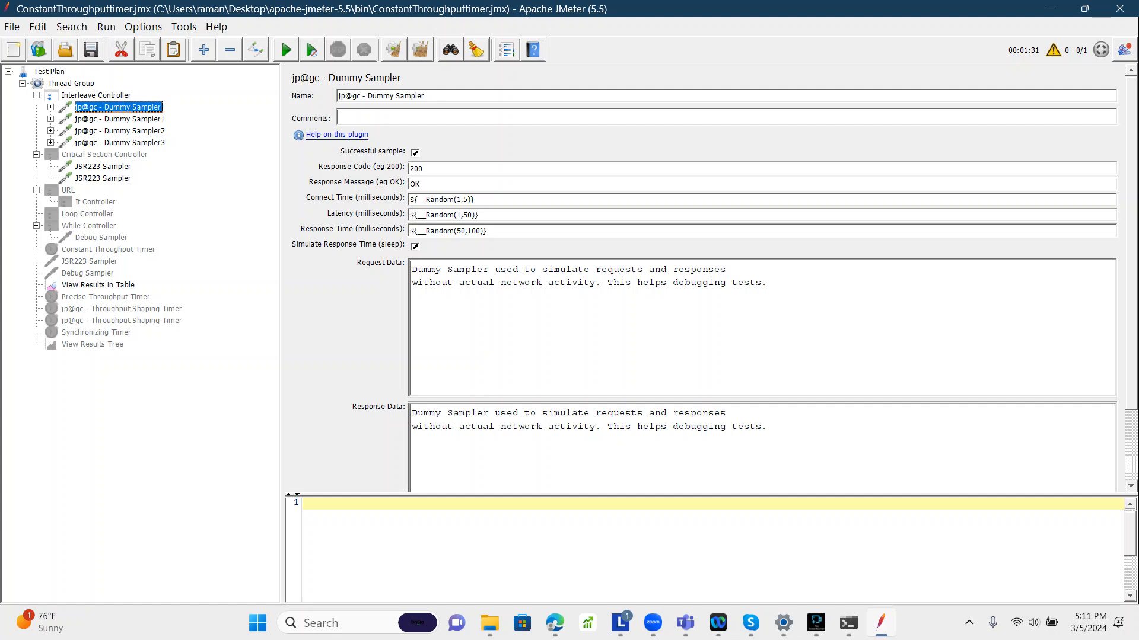
Step: Run the test and select the first row in View Results in Table
{"action": "left_click", "coordinate": [98, 285]}
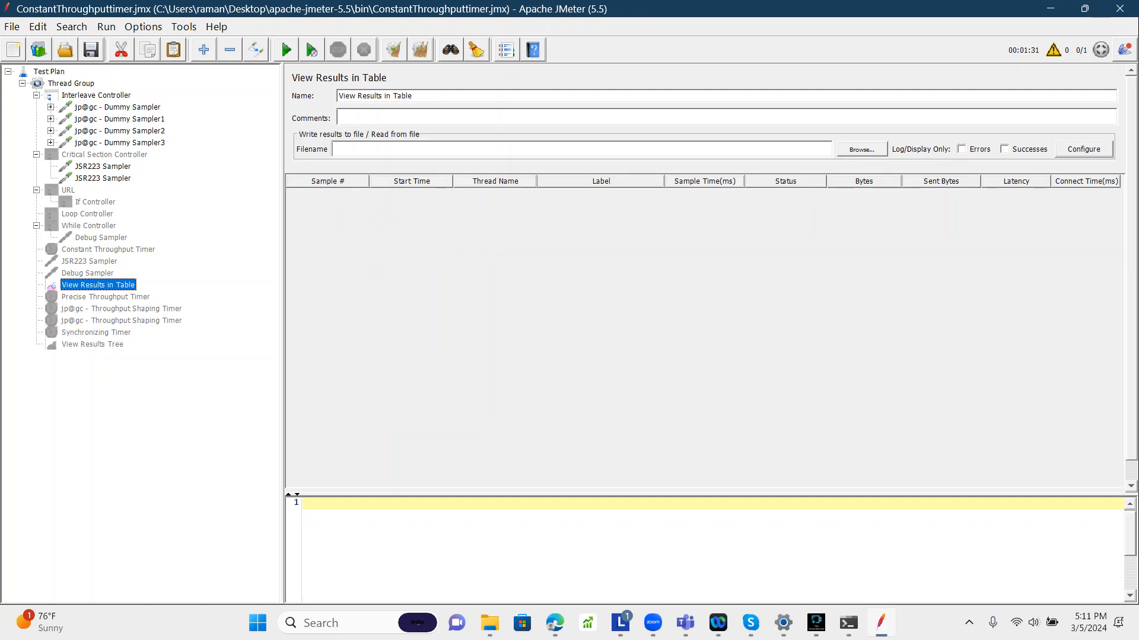
{"action": "key", "text": "ctrl+r"}
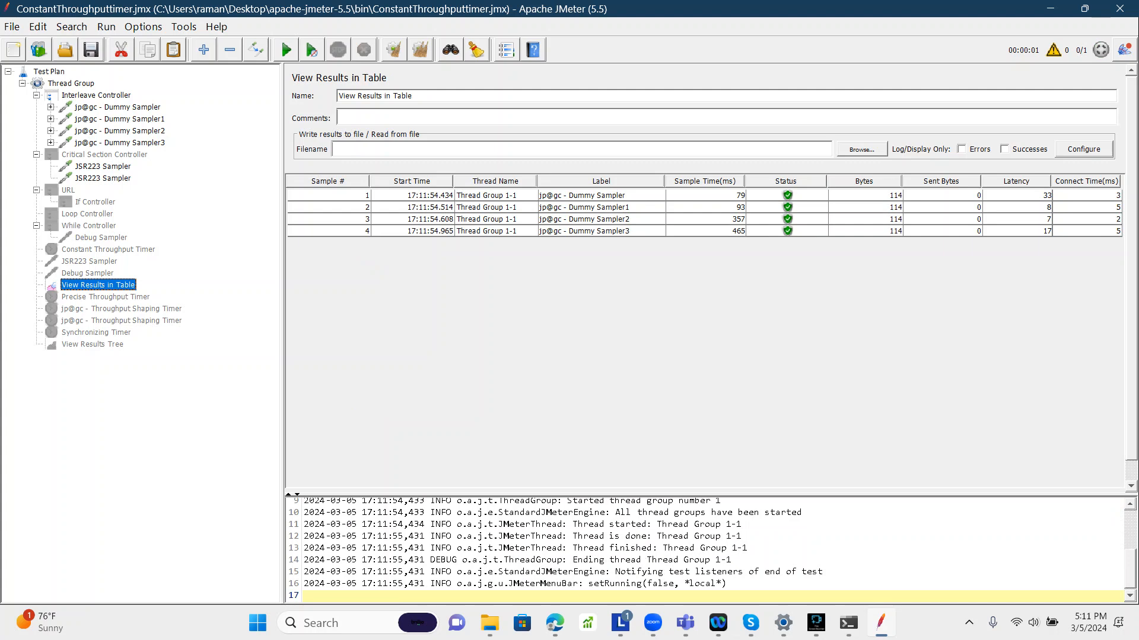
{"action": "left_click", "coordinate": [600, 196]}
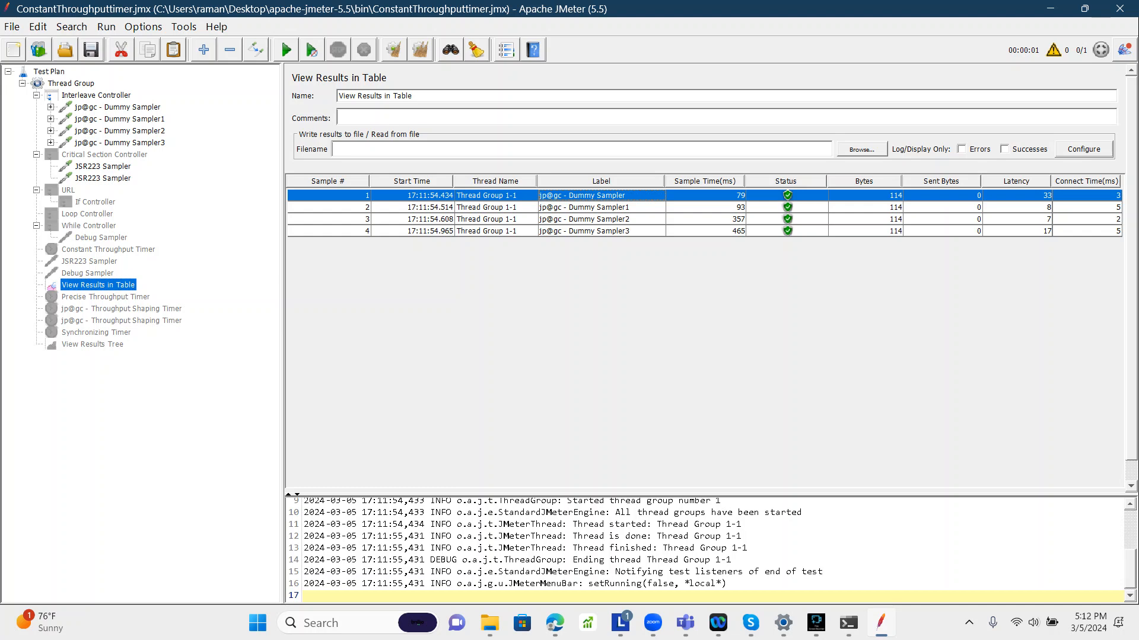
Step: Set the Thread Group's loop count to 6 and clear all results
{"action": "left_click", "coordinate": [120, 120]}
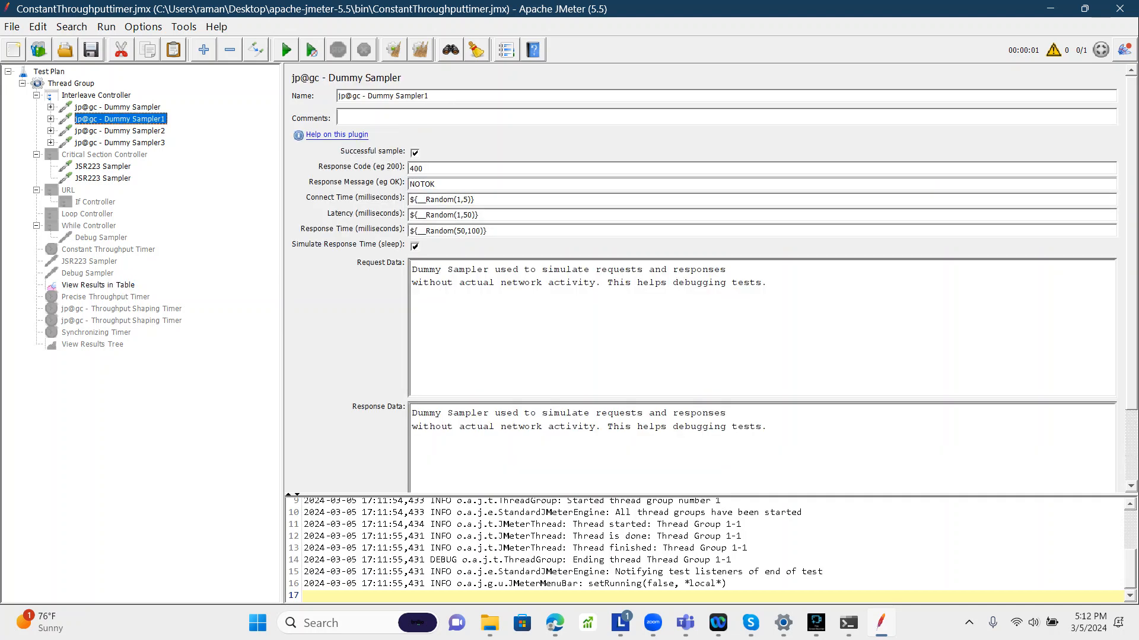
{"action": "left_click", "coordinate": [107, 297]}
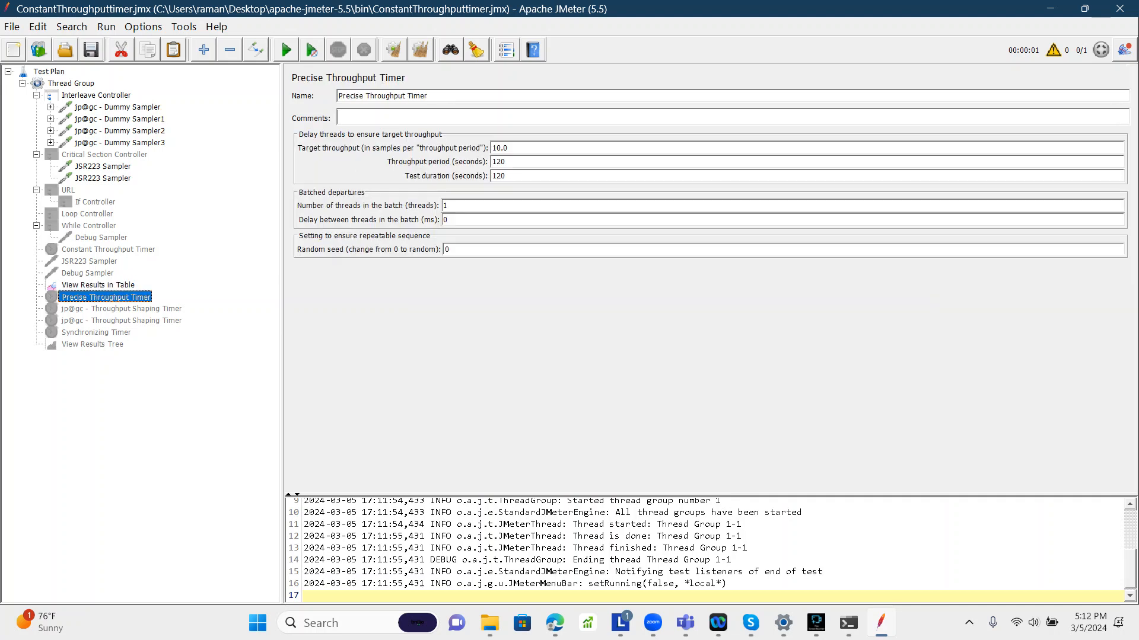
{"action": "left_click", "coordinate": [98, 285]}
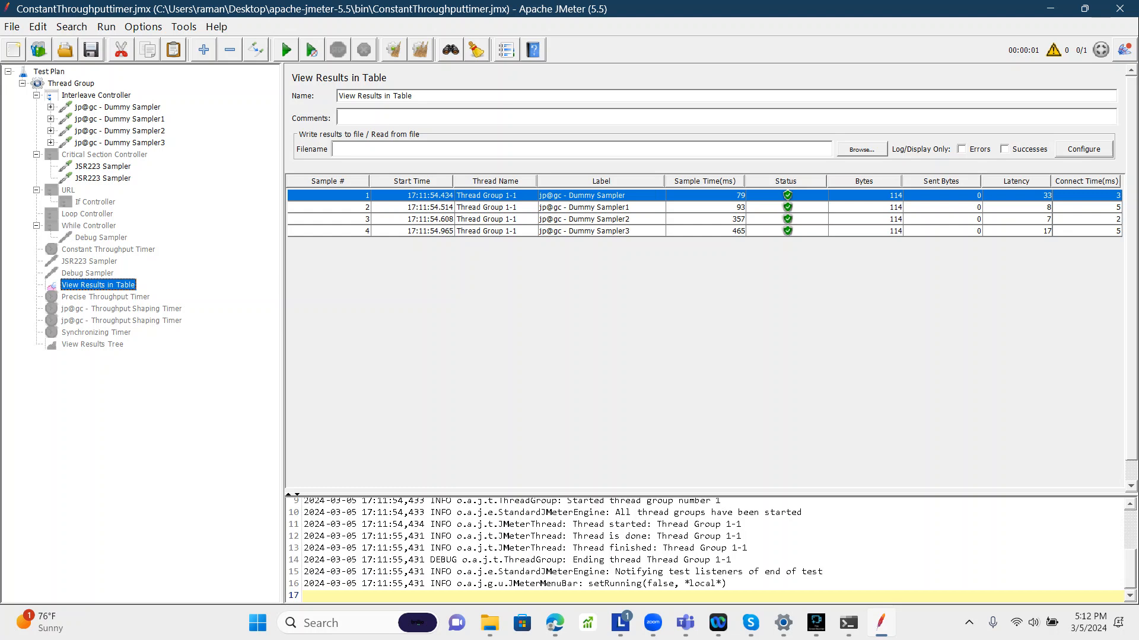
{"action": "left_click", "coordinate": [71, 84]}
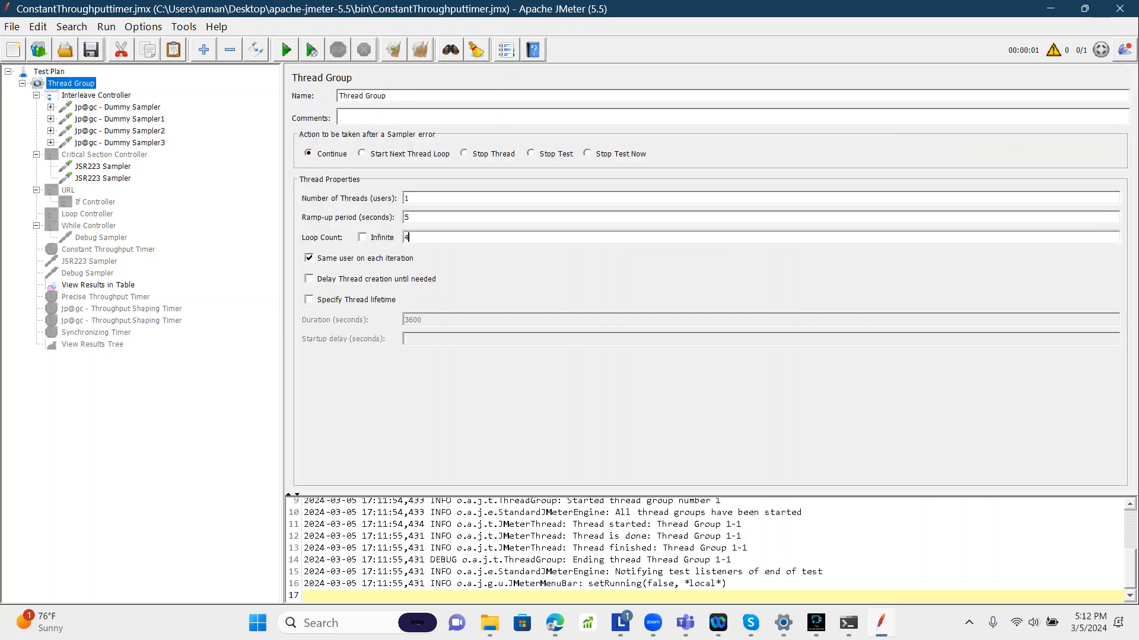
{"action": "double_click", "coordinate": [406, 237]}
{"action": "type", "text": "6"}
{"action": "left_click", "coordinate": [420, 50]}
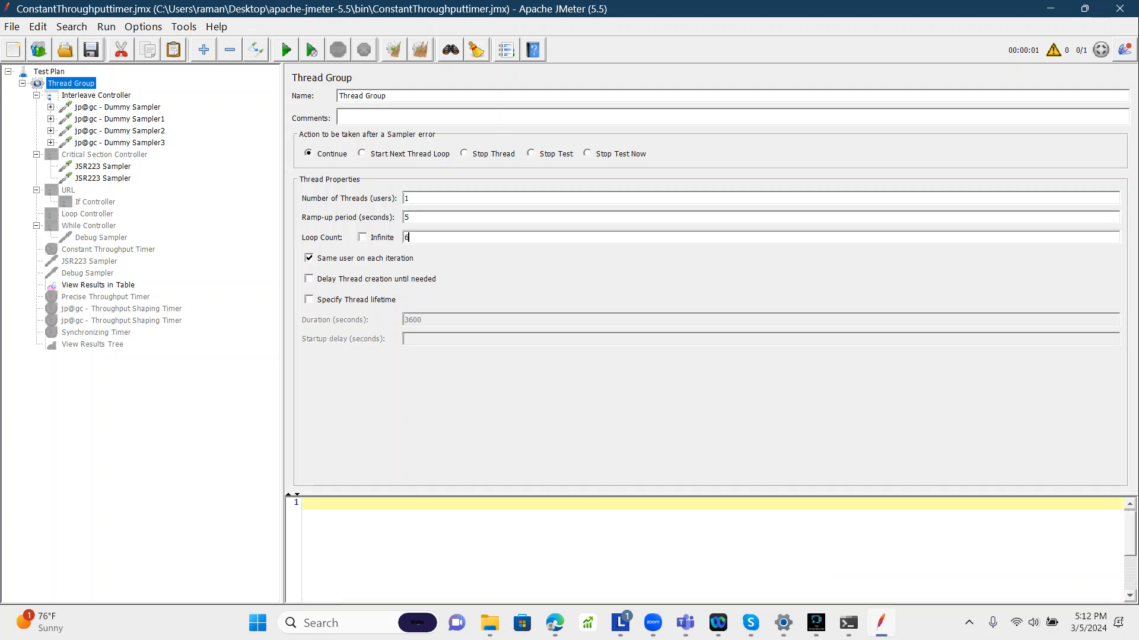
Step: Run the test and open View Results in Table
{"action": "left_click", "coordinate": [286, 50]}
{"action": "left_click", "coordinate": [98, 286]}
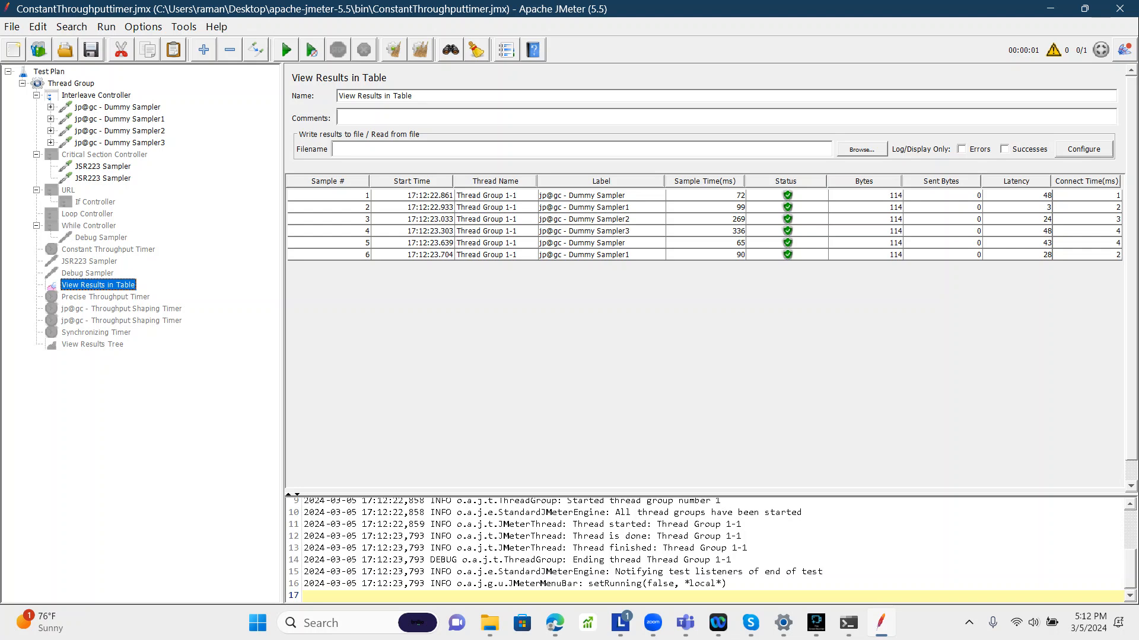
Step: Review each Dummy Sampler under the Interleave Controller and the View Results in Table rows
{"action": "left_click", "coordinate": [37, 155]}
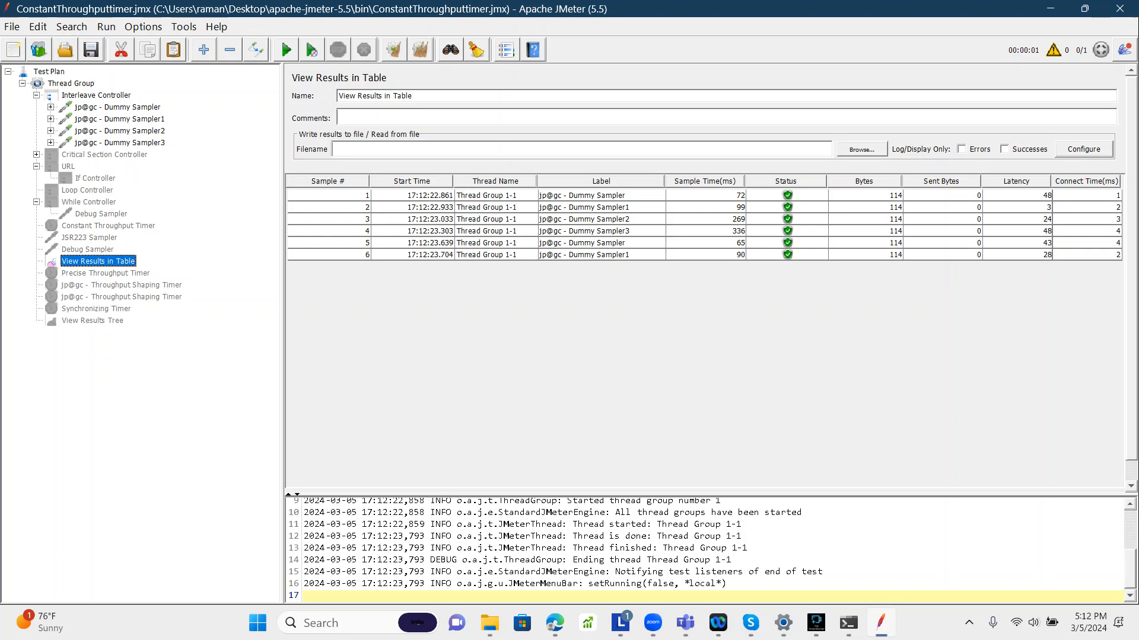
{"action": "left_click", "coordinate": [118, 107]}
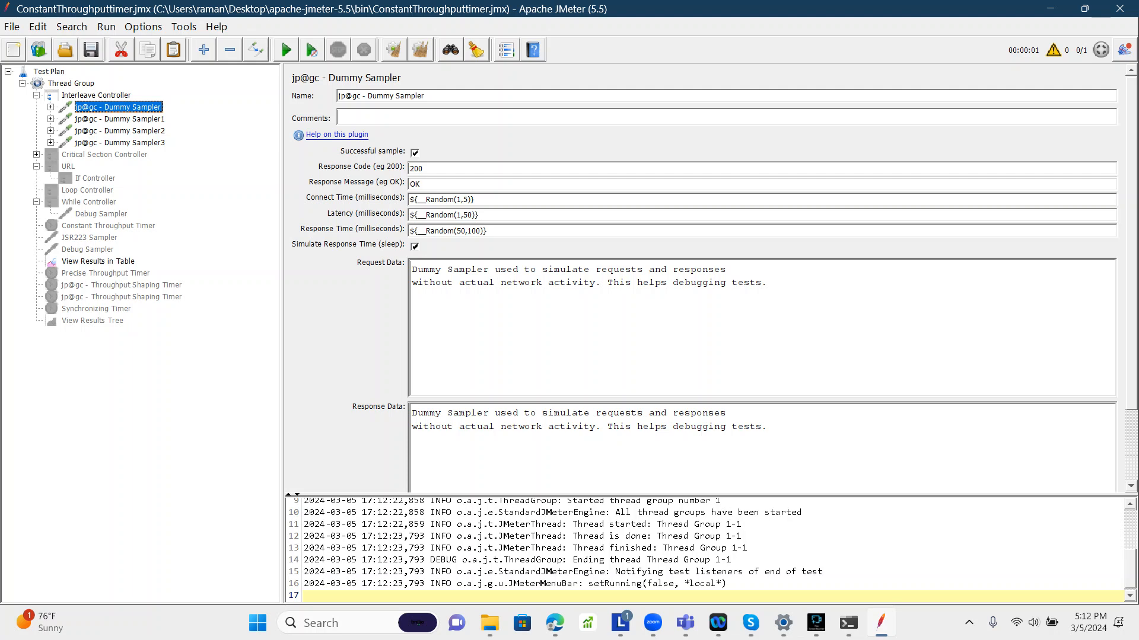
{"action": "left_click", "coordinate": [120, 119]}
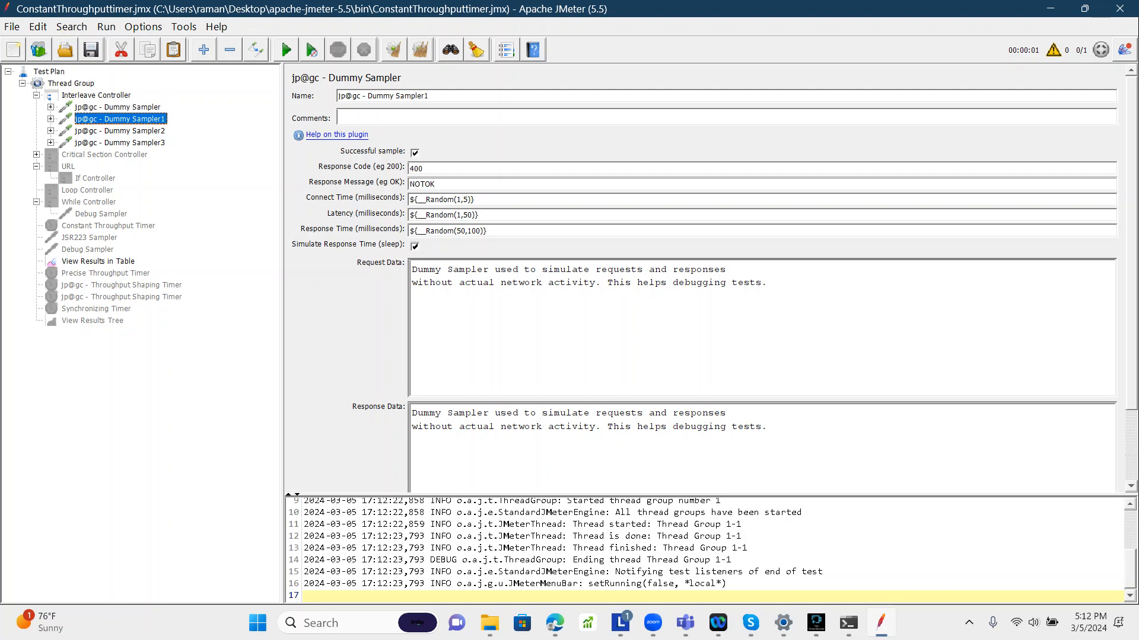
{"action": "left_click", "coordinate": [120, 131]}
{"action": "left_click", "coordinate": [120, 143]}
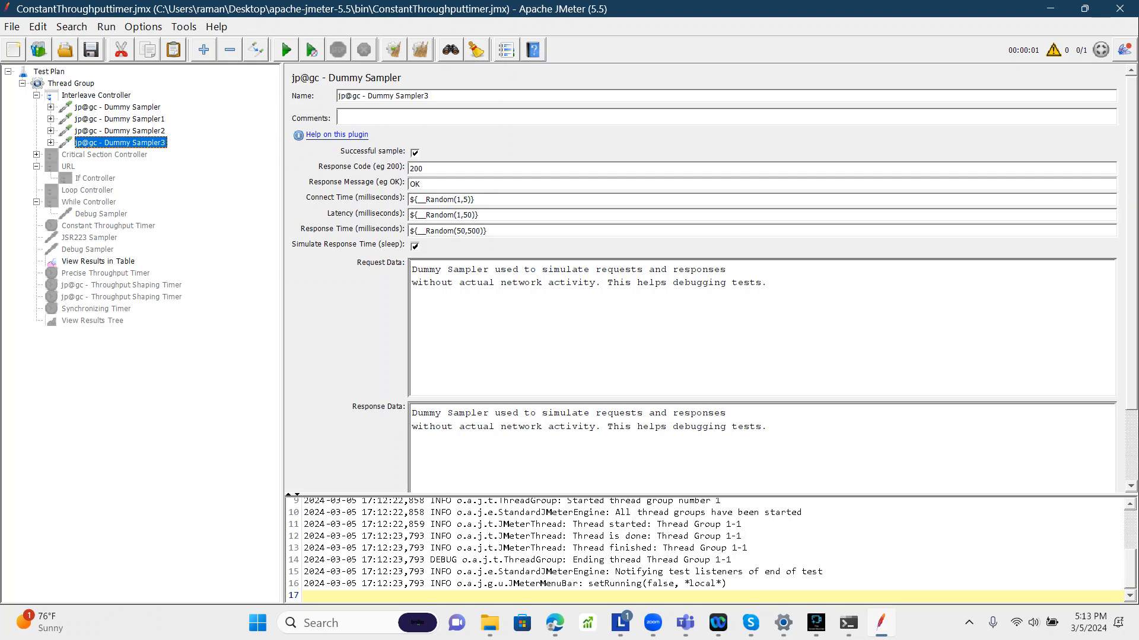
{"action": "left_click", "coordinate": [117, 107]}
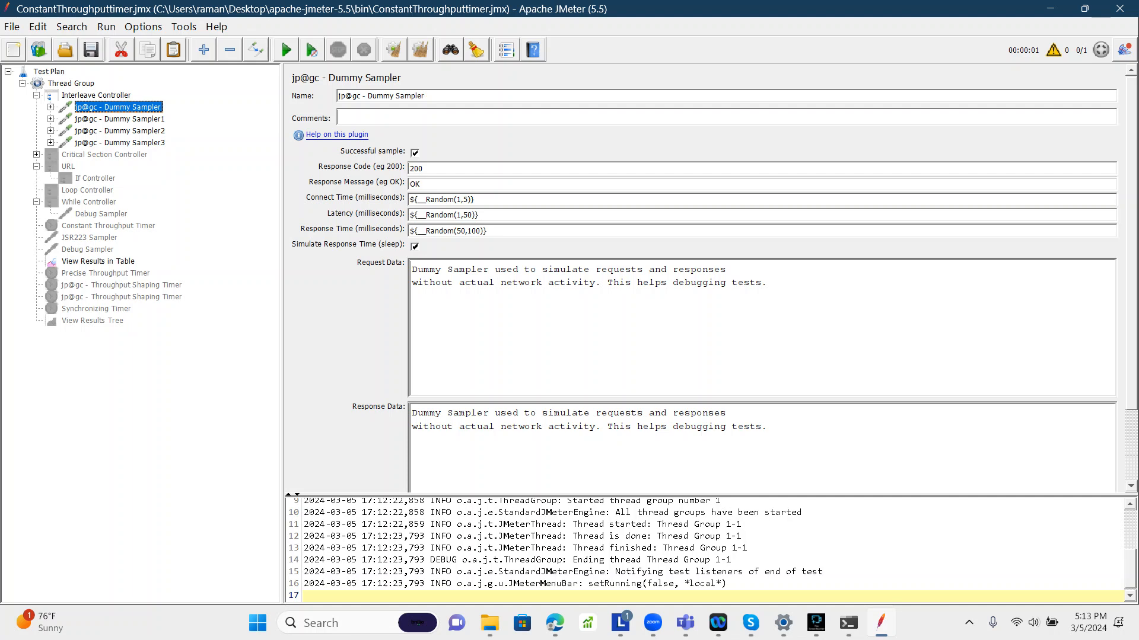
{"action": "left_click", "coordinate": [98, 262]}
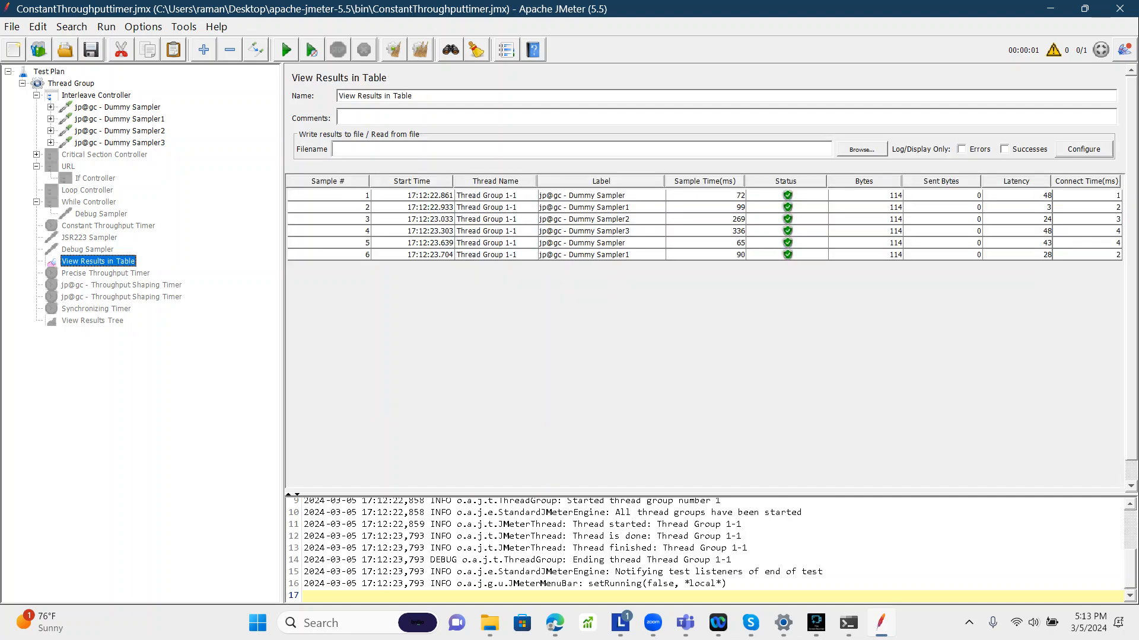
Step: Add a Once Only Controller to the Thread Group
{"action": "left_click", "coordinate": [96, 95]}
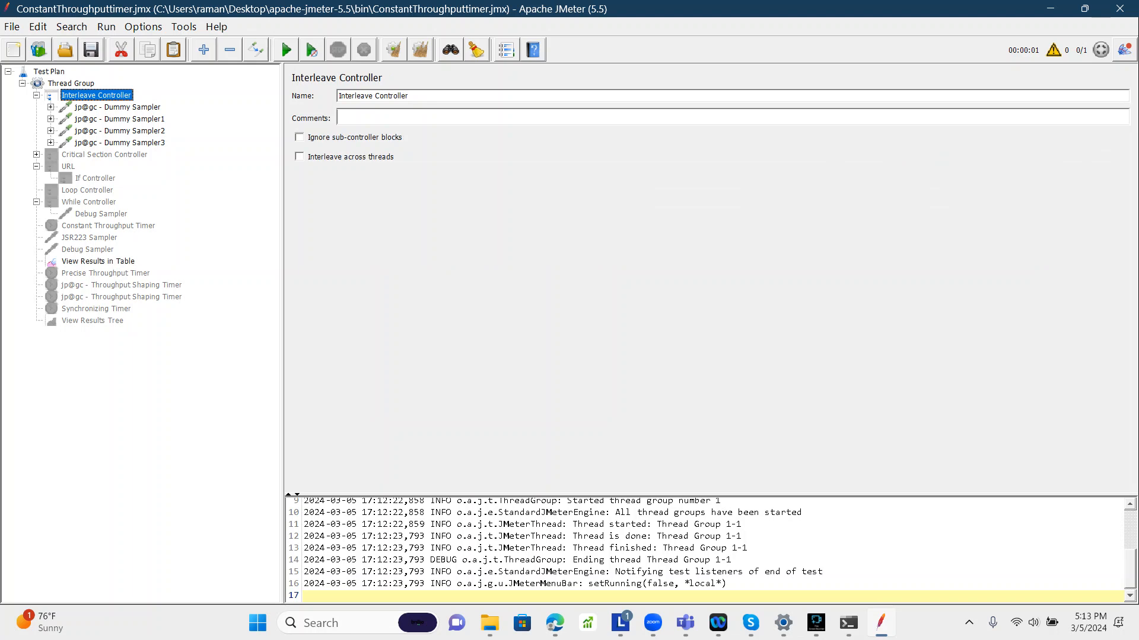
{"action": "left_click", "coordinate": [36, 95]}
{"action": "left_click", "coordinate": [71, 83]}
{"action": "right_click", "coordinate": [74, 84]}
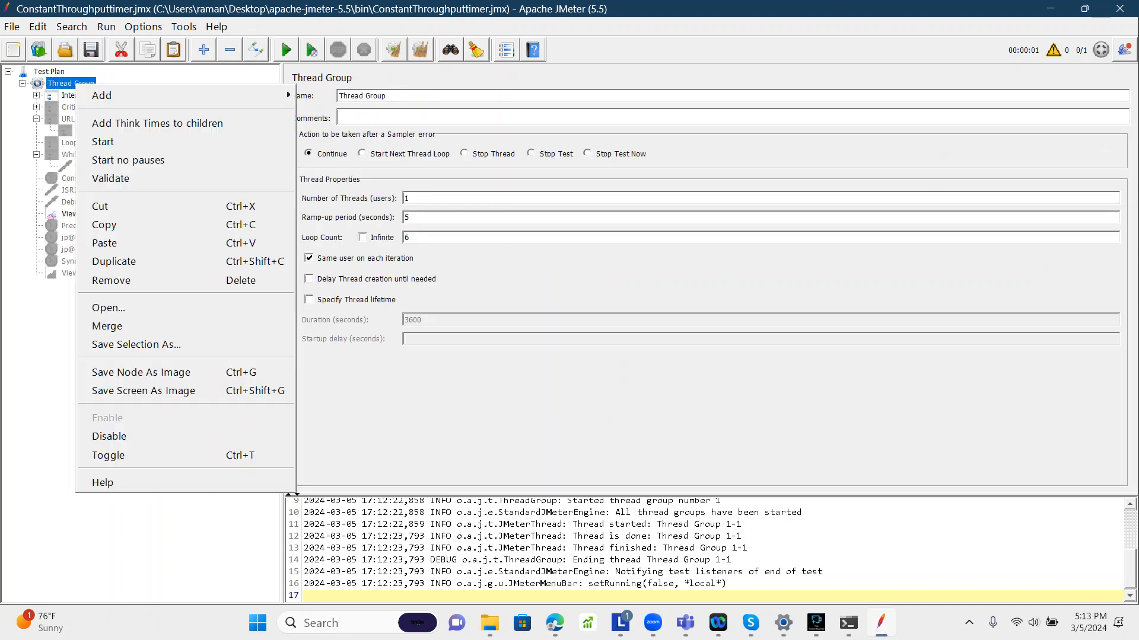
{"action": "mouse_move", "coordinate": [104, 95]}
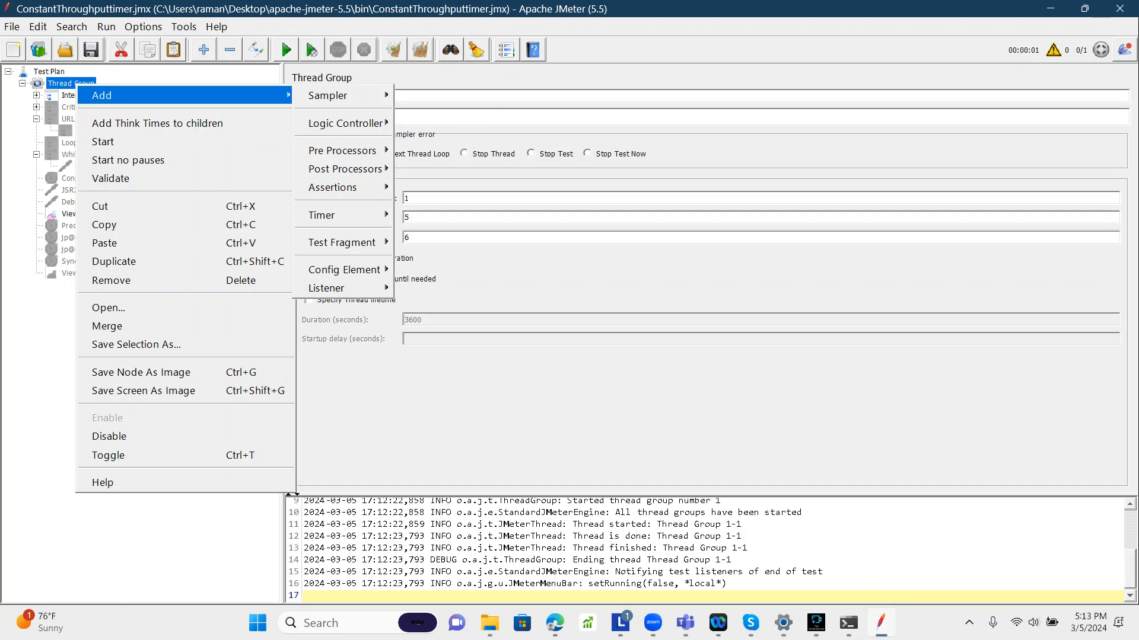
{"action": "mouse_move", "coordinate": [327, 95]}
{"action": "mouse_move", "coordinate": [344, 122]}
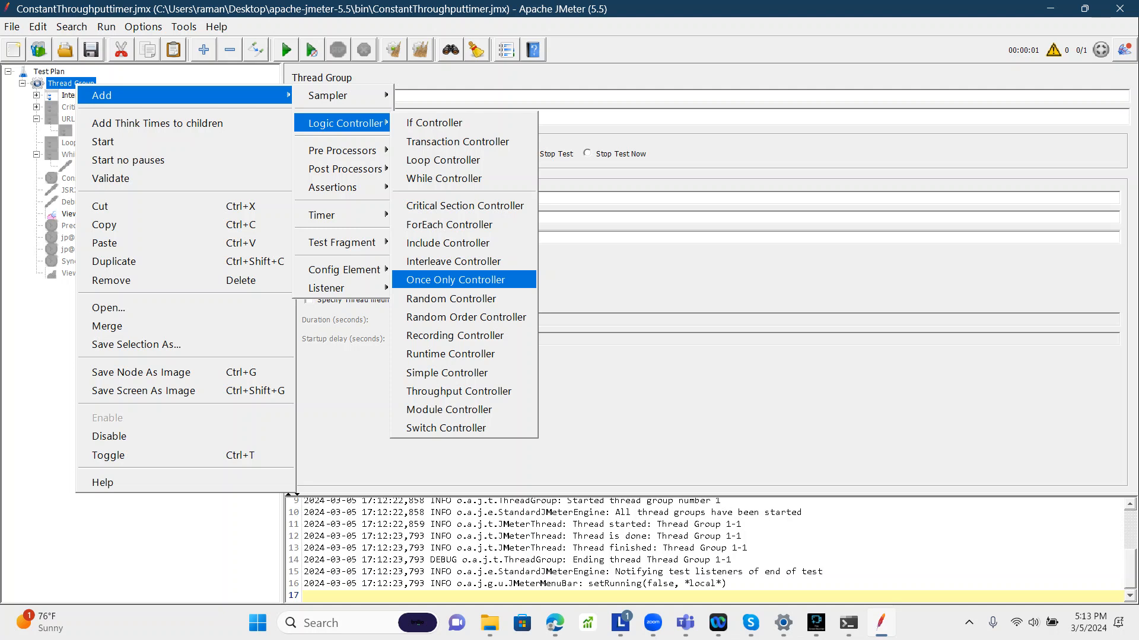
{"action": "left_click", "coordinate": [455, 280]}
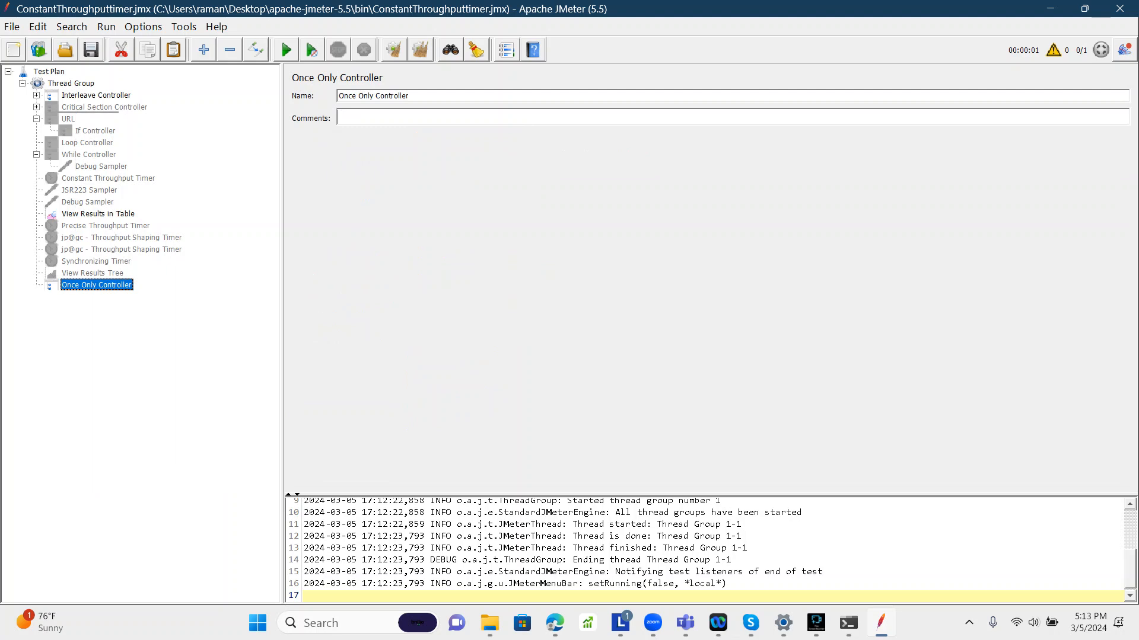
Step: Move the Once Only Controller to the top of the Thread Group, above the Interleave Controller
{"action": "left_click_drag", "start_coordinate": [96, 286], "coordinate": [88, 89]}
{"action": "left_click", "coordinate": [96, 108]}
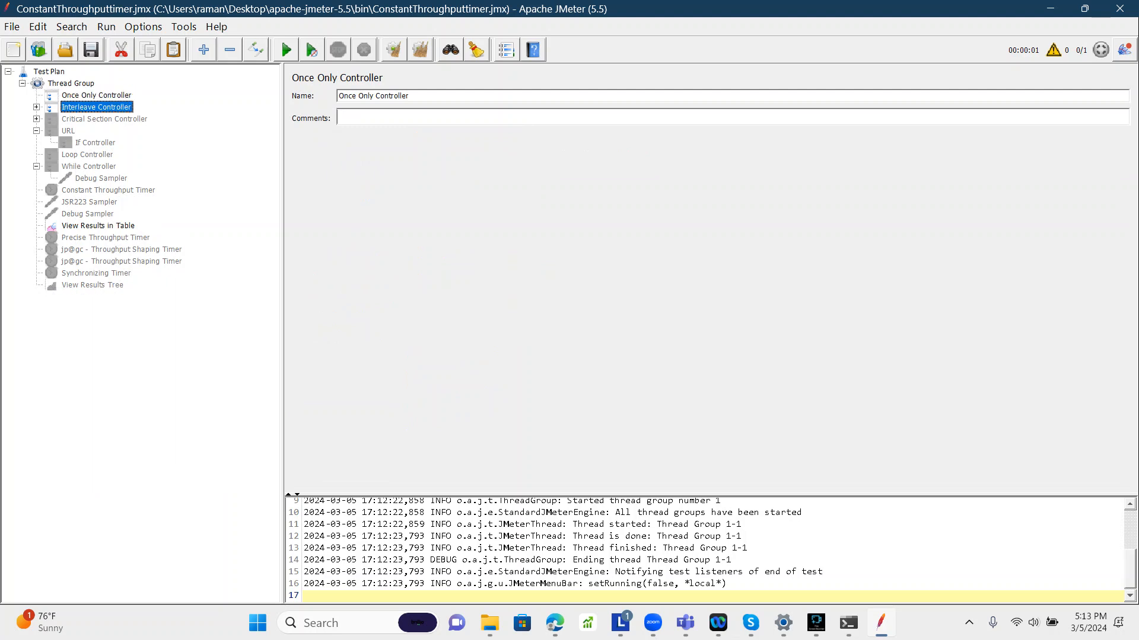
{"action": "left_click", "coordinate": [96, 95]}
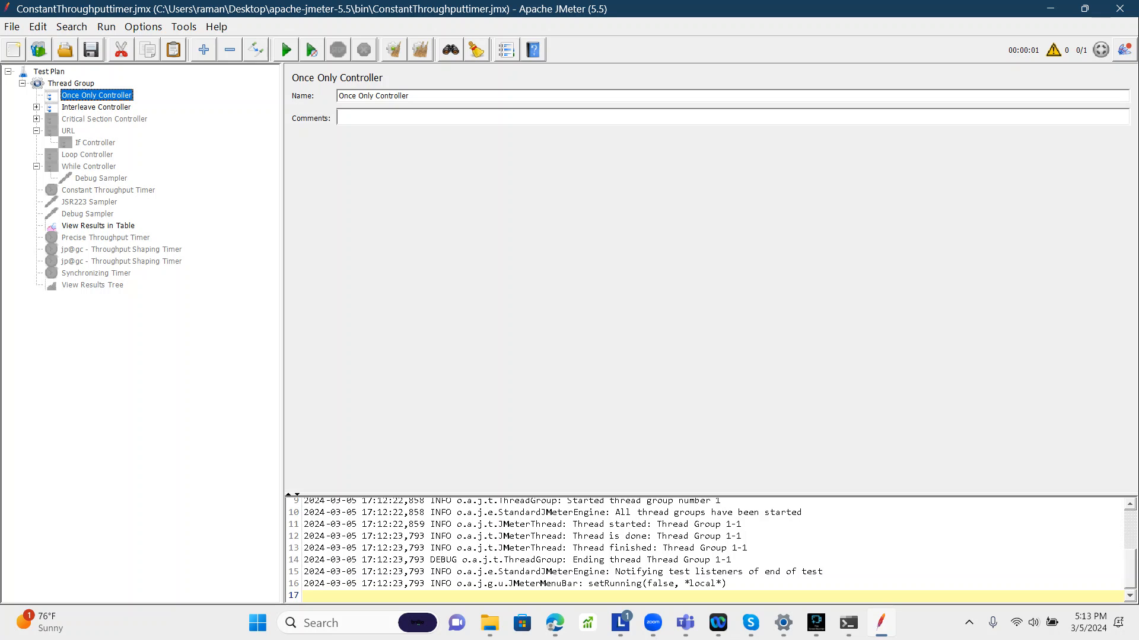
Step: Move jp@gc - Dummy Sampler and Dummy Sampler1 from the Interleave Controller into the Once Only Controller
{"action": "left_click", "coordinate": [36, 107]}
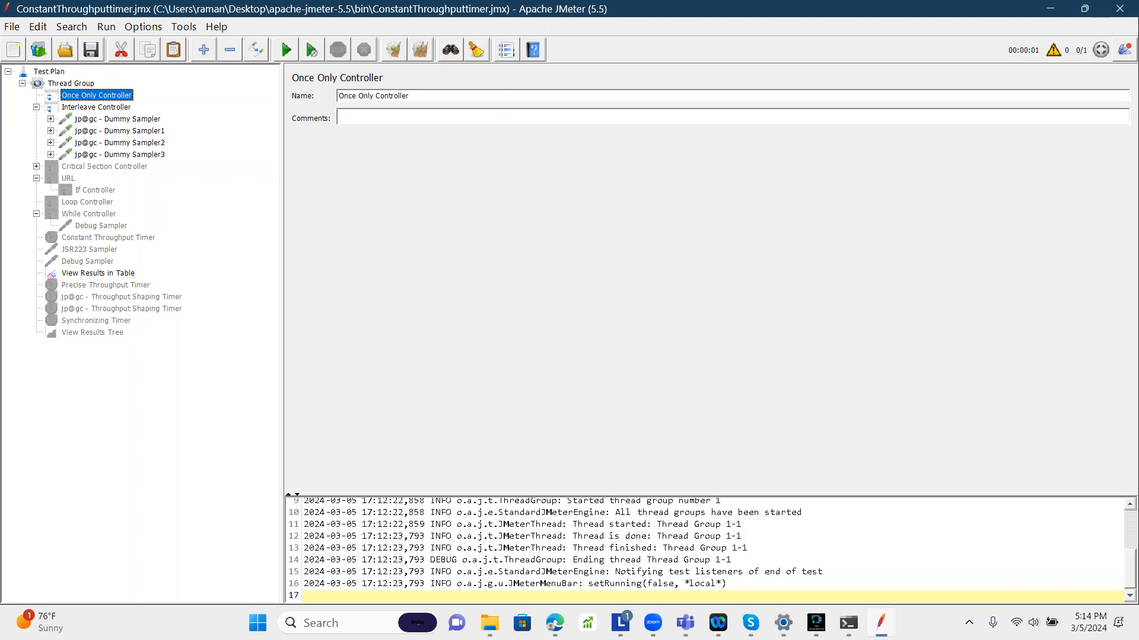
{"action": "left_click", "coordinate": [117, 119]}
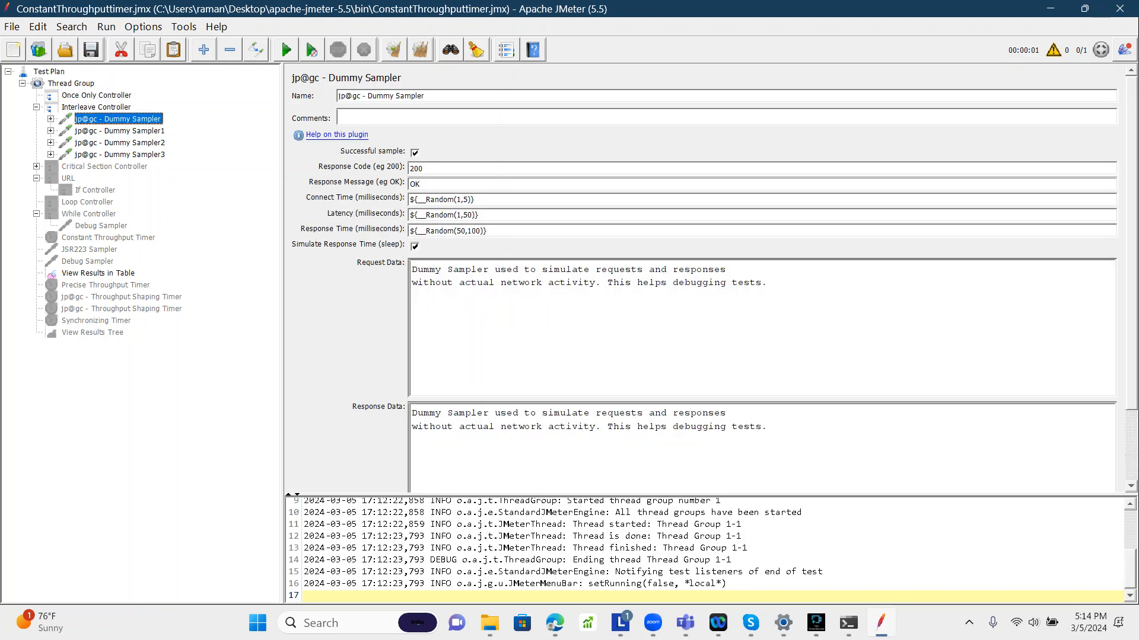
{"action": "key", "text": "shift+Down"}
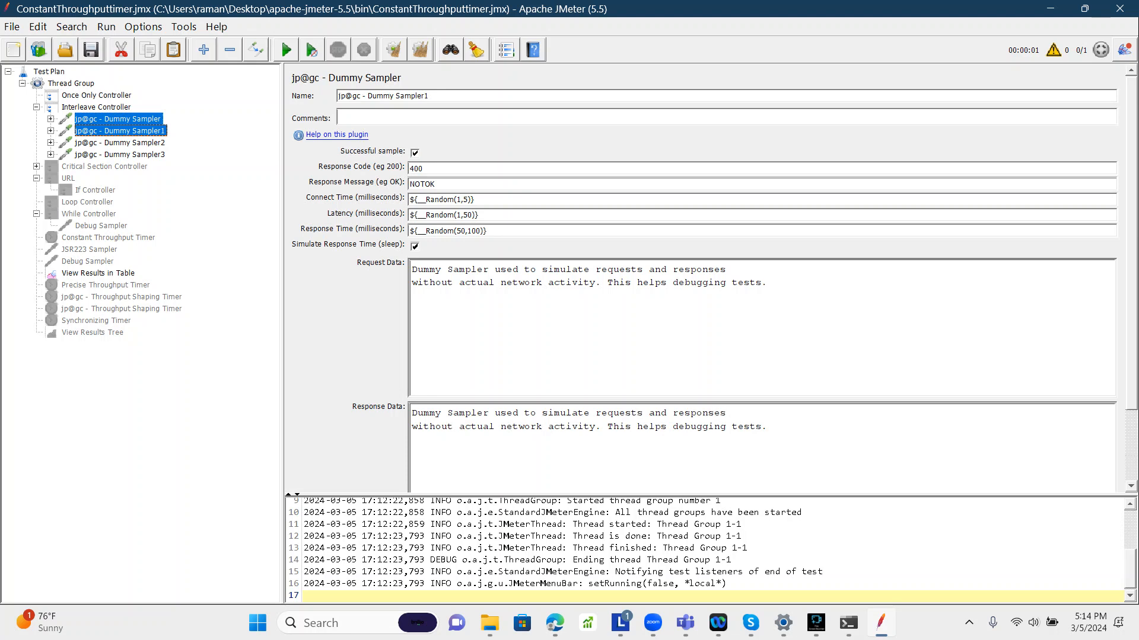
{"action": "left_click", "coordinate": [117, 119]}
{"action": "left_click_drag", "start_coordinate": [117, 119], "coordinate": [96, 95]}
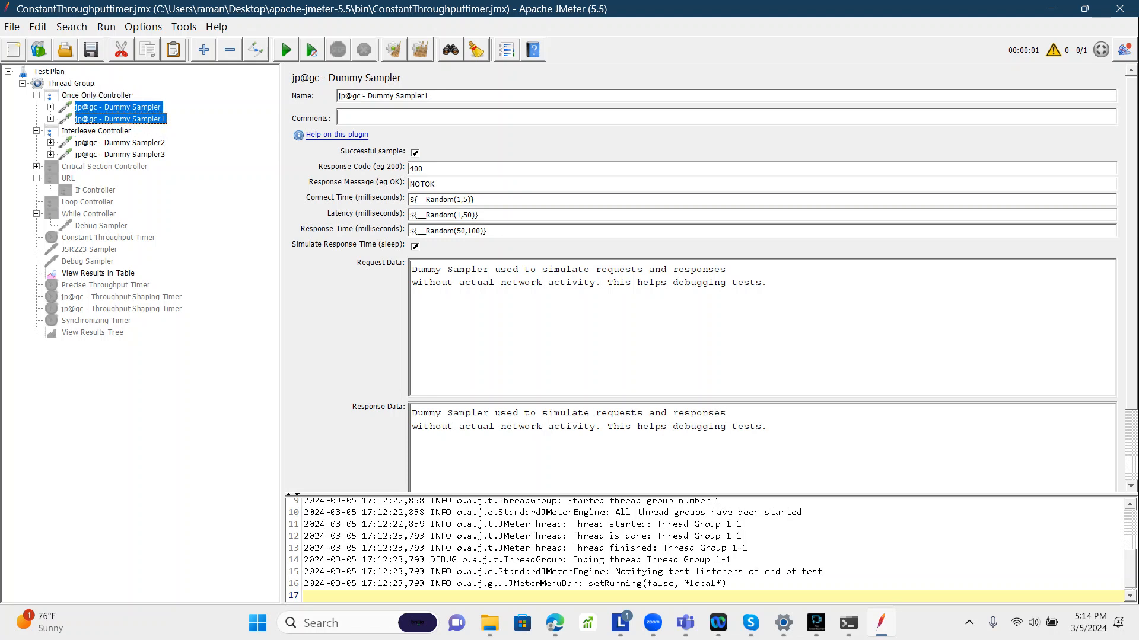
Step: Disable the Interleave Controller
{"action": "left_click", "coordinate": [120, 143]}
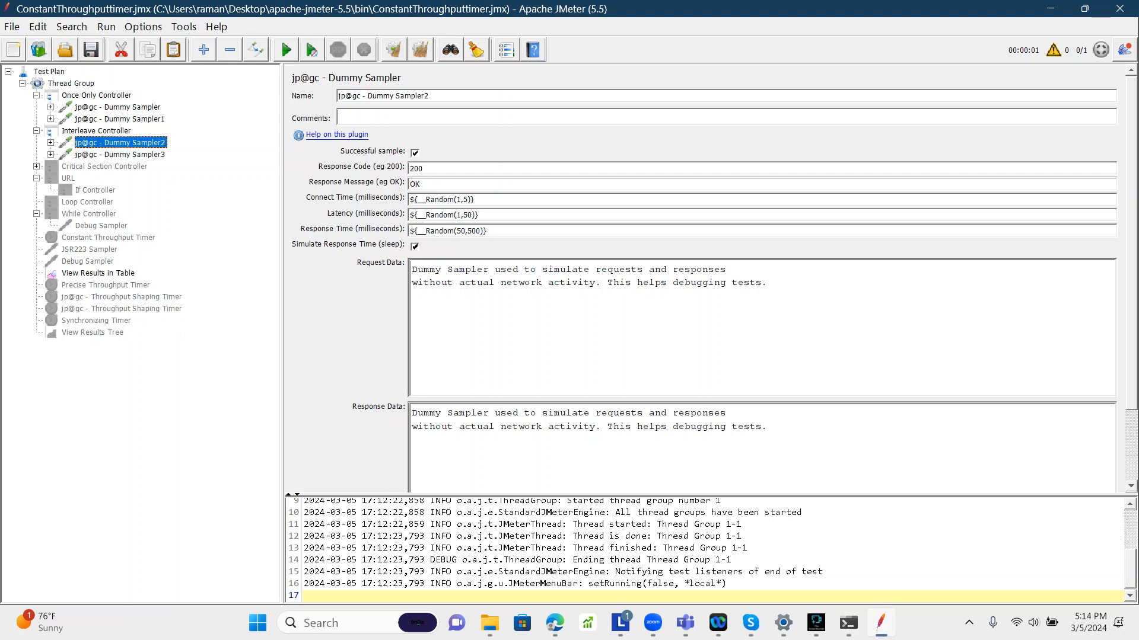
{"action": "left_click", "coordinate": [96, 131]}
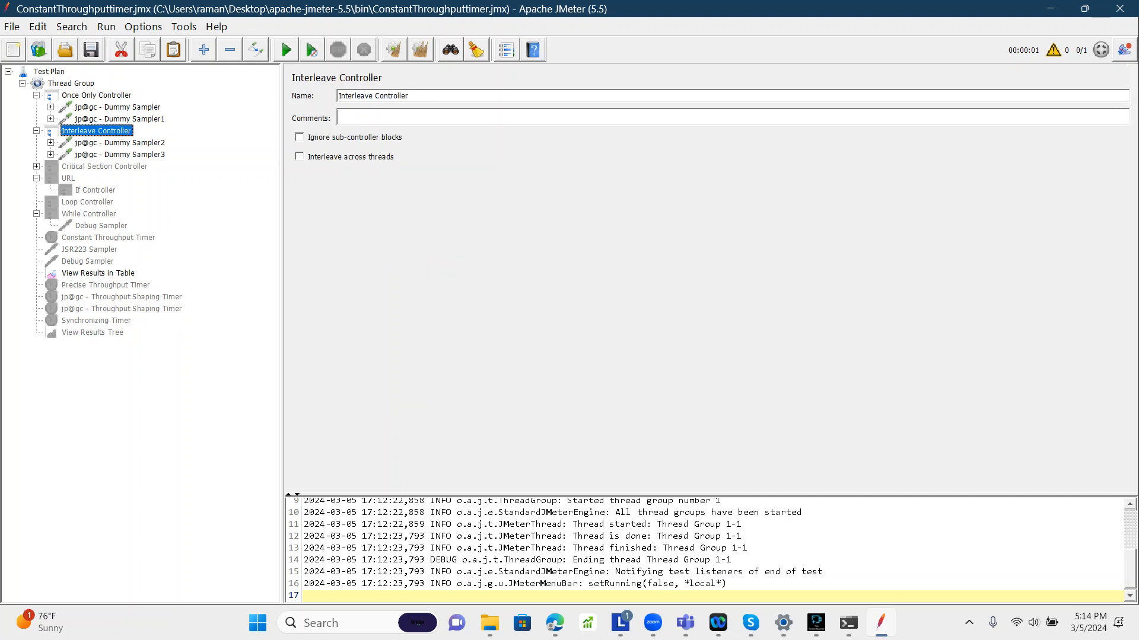
{"action": "right_click", "coordinate": [74, 132]}
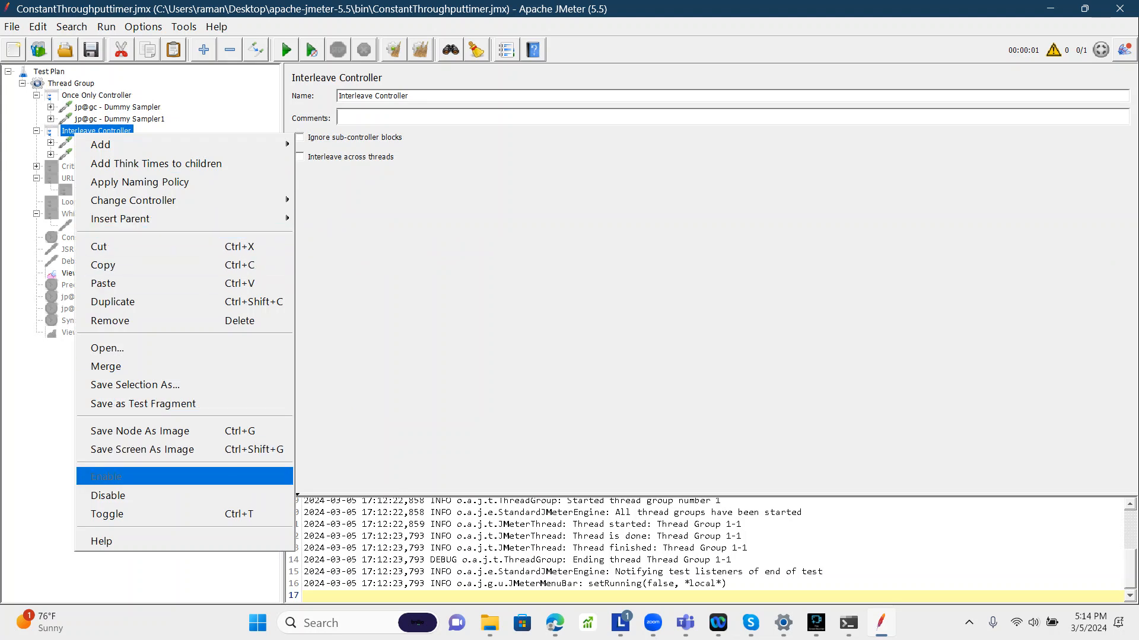
{"action": "left_click", "coordinate": [108, 495]}
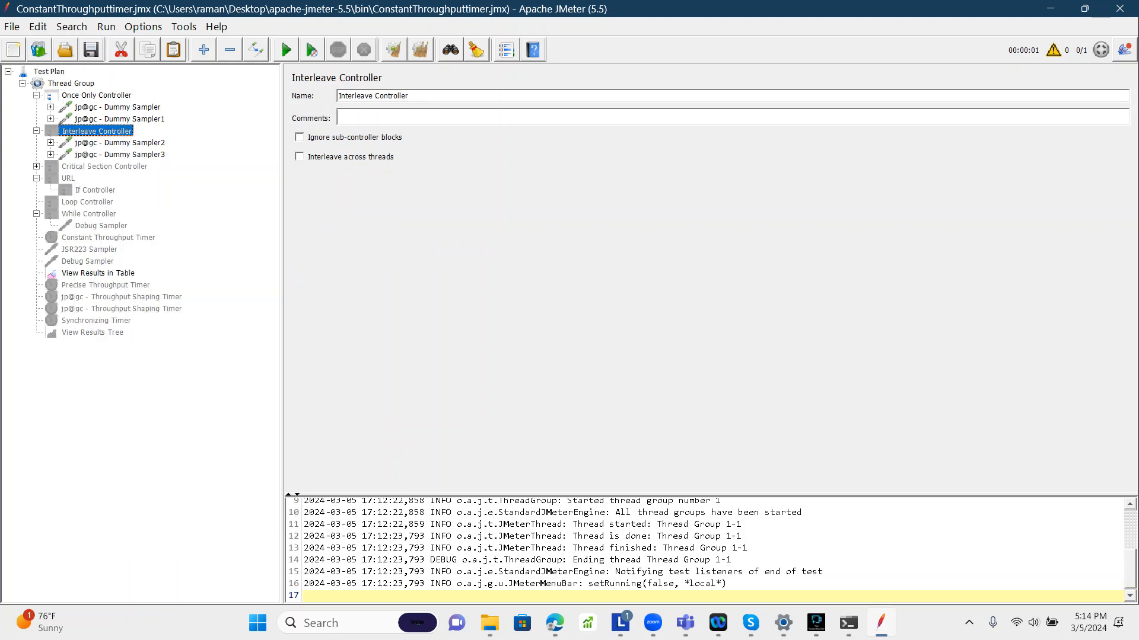
Step: Move Dummy Sampler2 and Dummy Sampler3 out of the Interleave Controller directly under the Thread Group
{"action": "left_click", "coordinate": [119, 143]}
{"action": "left_click", "coordinate": [119, 154], "text": "shift"}
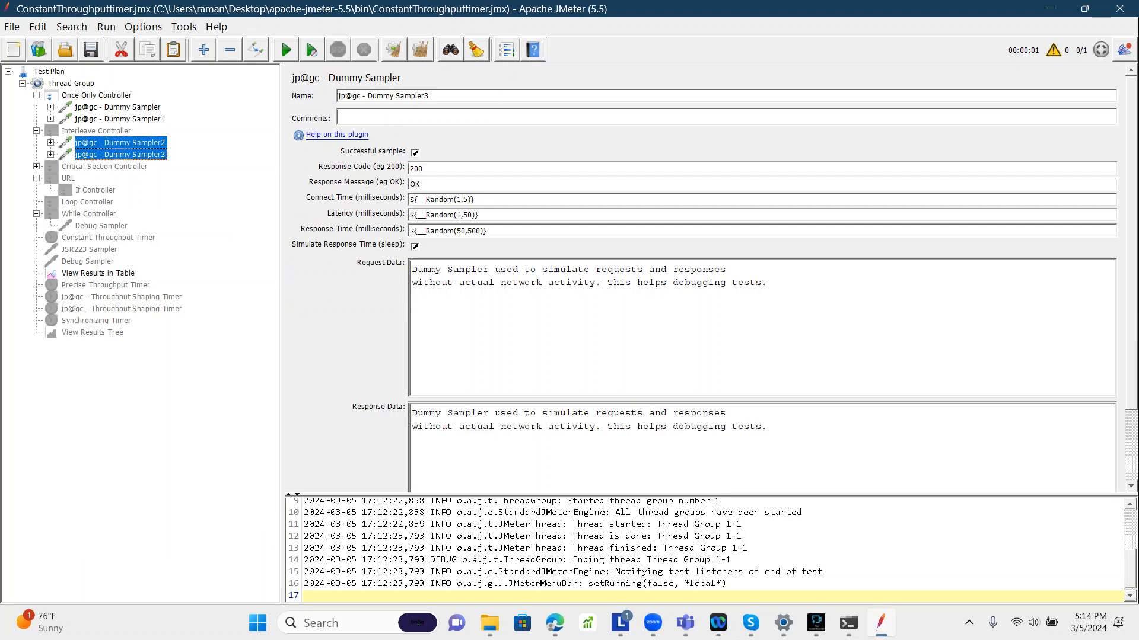
{"action": "left_click_drag", "start_coordinate": [119, 144], "coordinate": [117, 125]}
{"action": "left_click", "coordinate": [37, 96]}
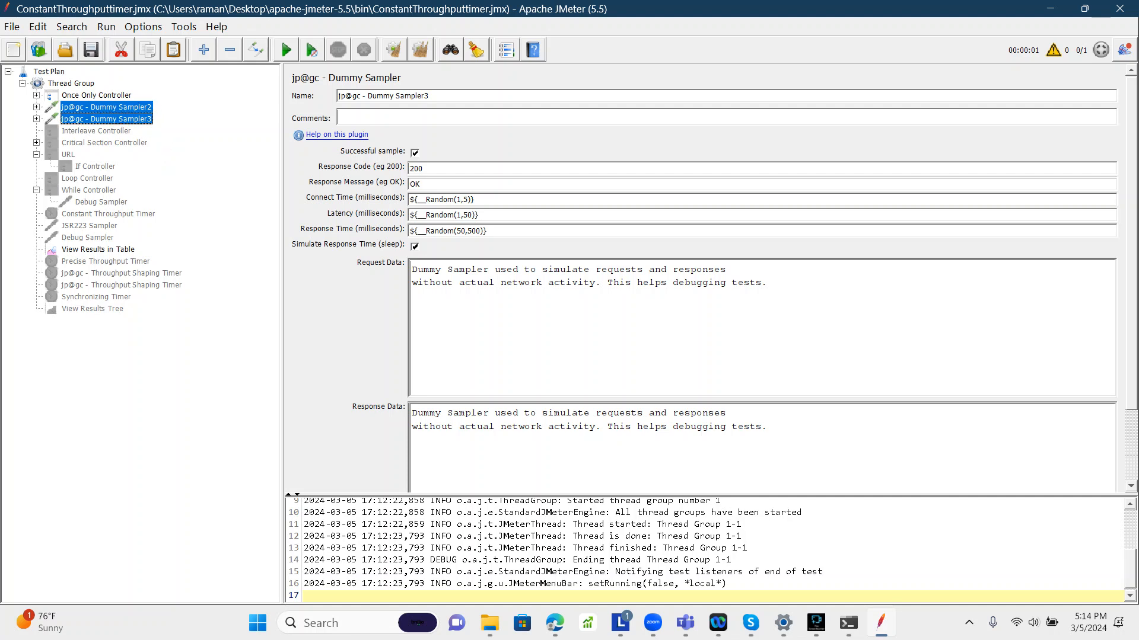
Step: Review the Thread Group settings and the two standalone Dummy Samplers
{"action": "left_click", "coordinate": [71, 84]}
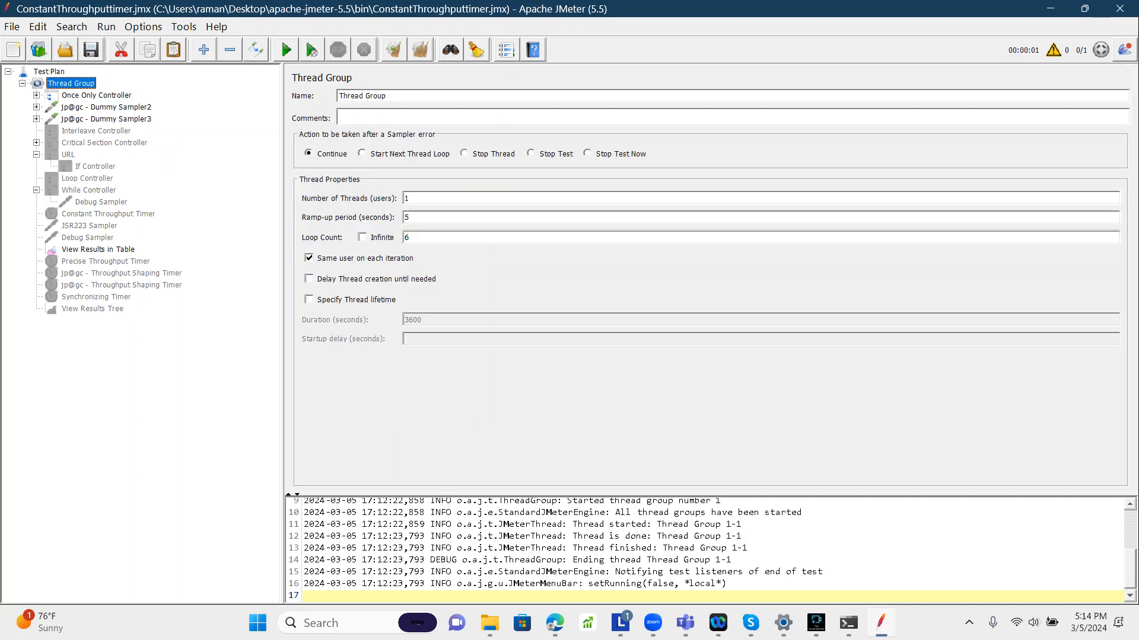
{"action": "left_click", "coordinate": [106, 107]}
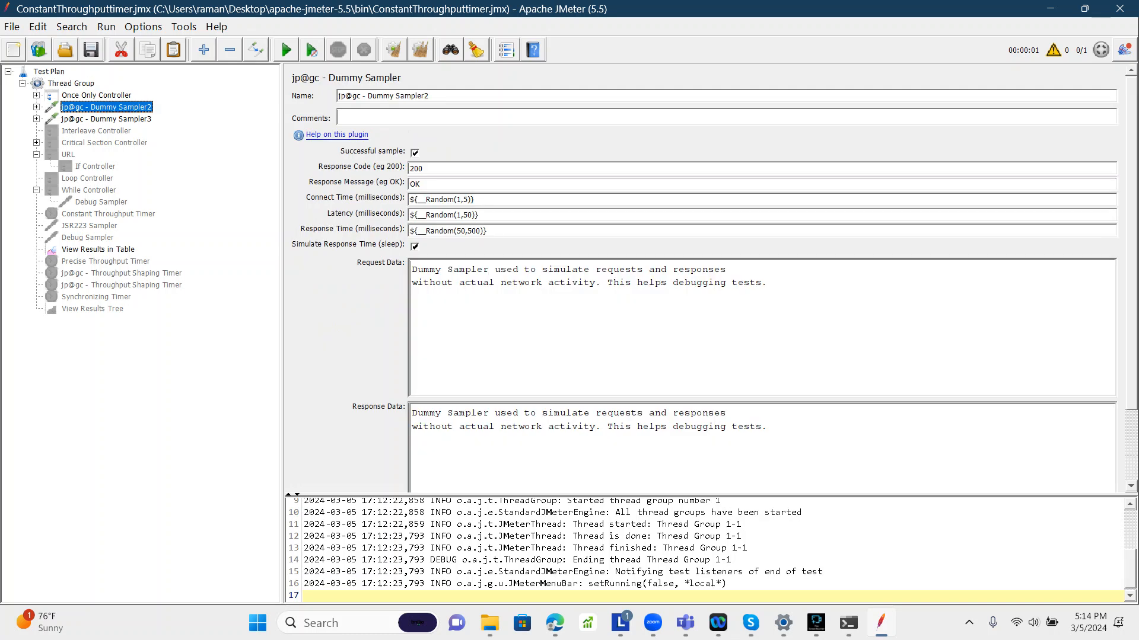
{"action": "left_click", "coordinate": [105, 119]}
{"action": "left_click", "coordinate": [70, 84]}
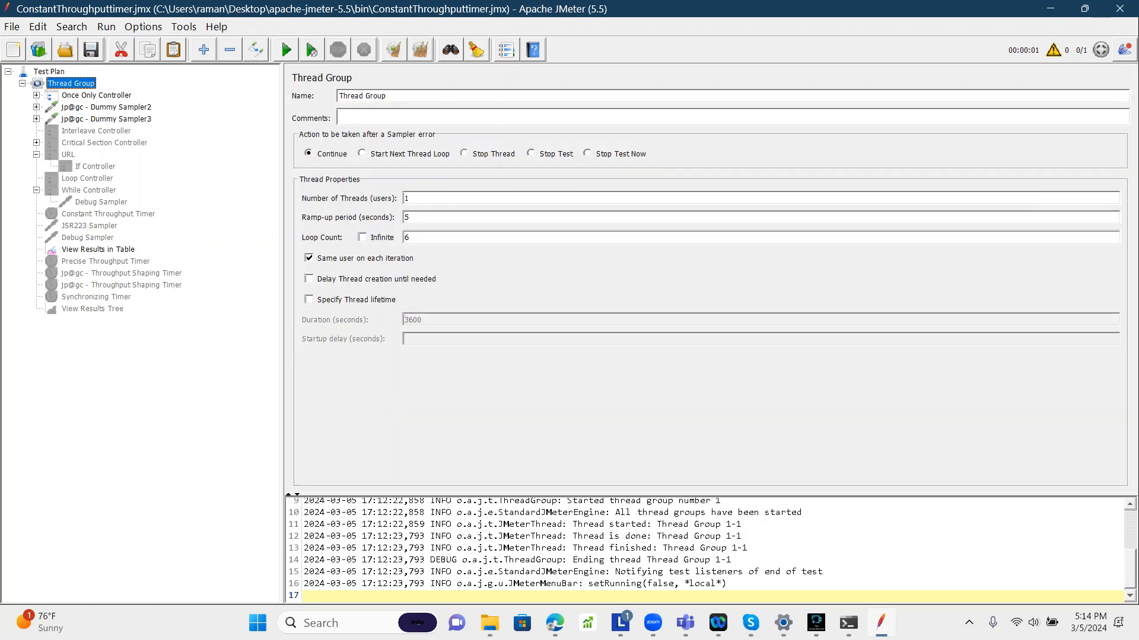
{"action": "left_click", "coordinate": [106, 107]}
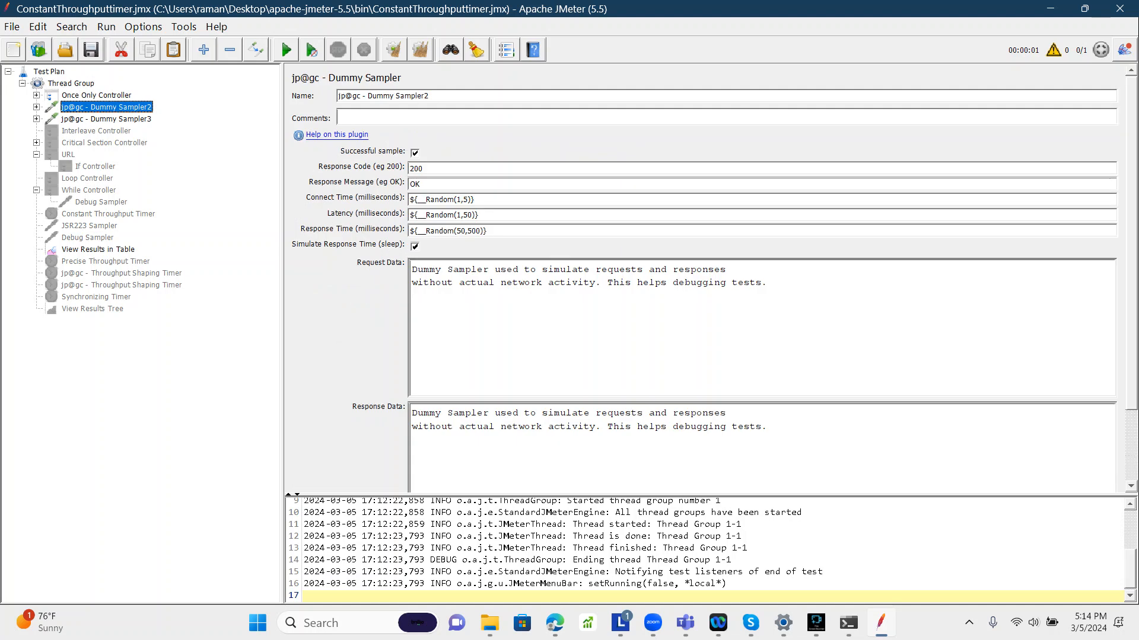
{"action": "left_click", "coordinate": [106, 119]}
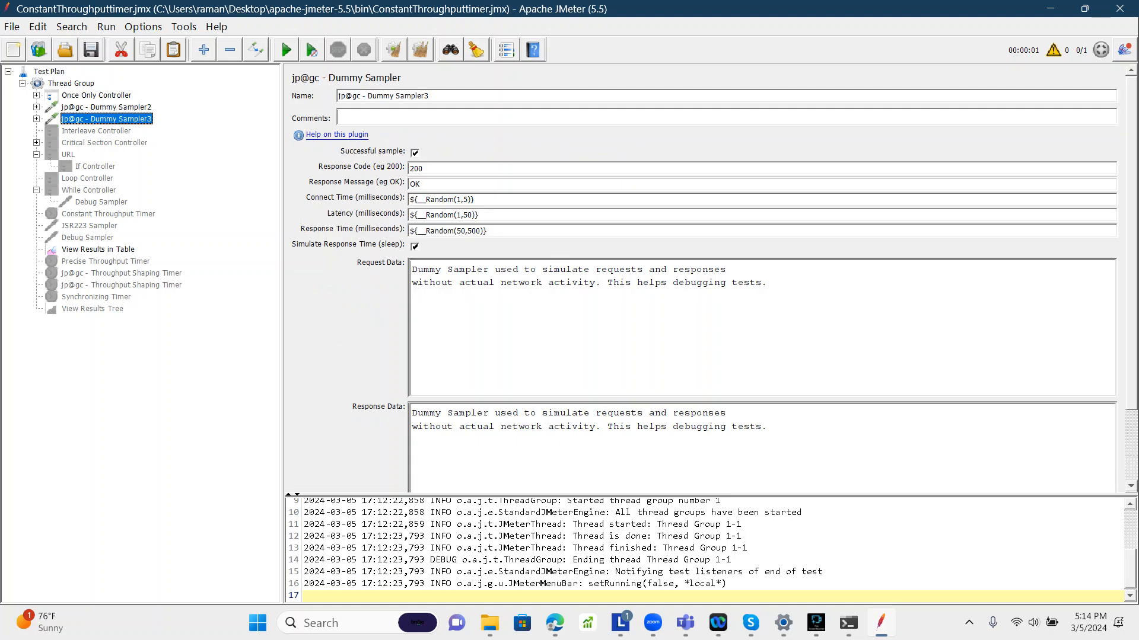
{"action": "left_click", "coordinate": [105, 108]}
{"action": "left_click", "coordinate": [71, 83]}
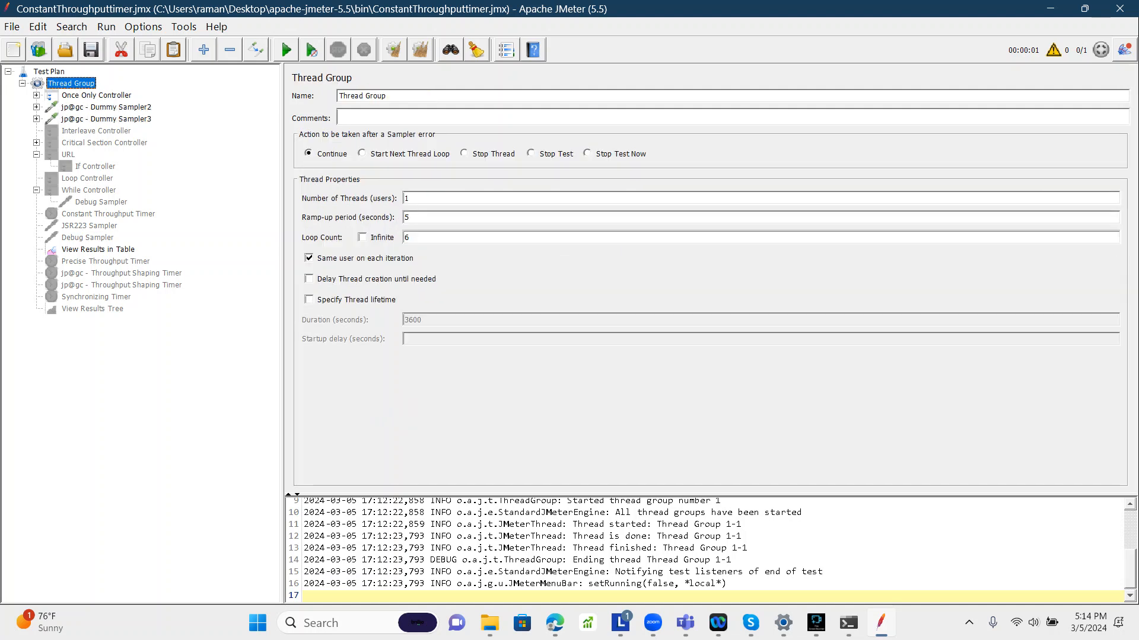
{"action": "left_click", "coordinate": [105, 108]}
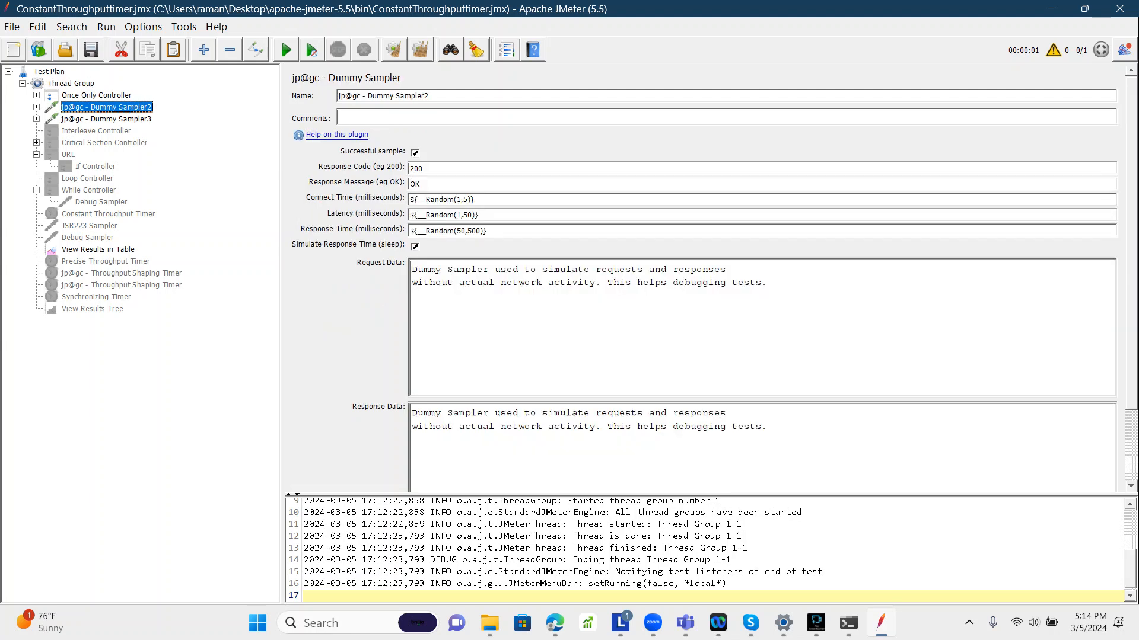
{"action": "left_click", "coordinate": [106, 119]}
{"action": "left_click", "coordinate": [96, 95]}
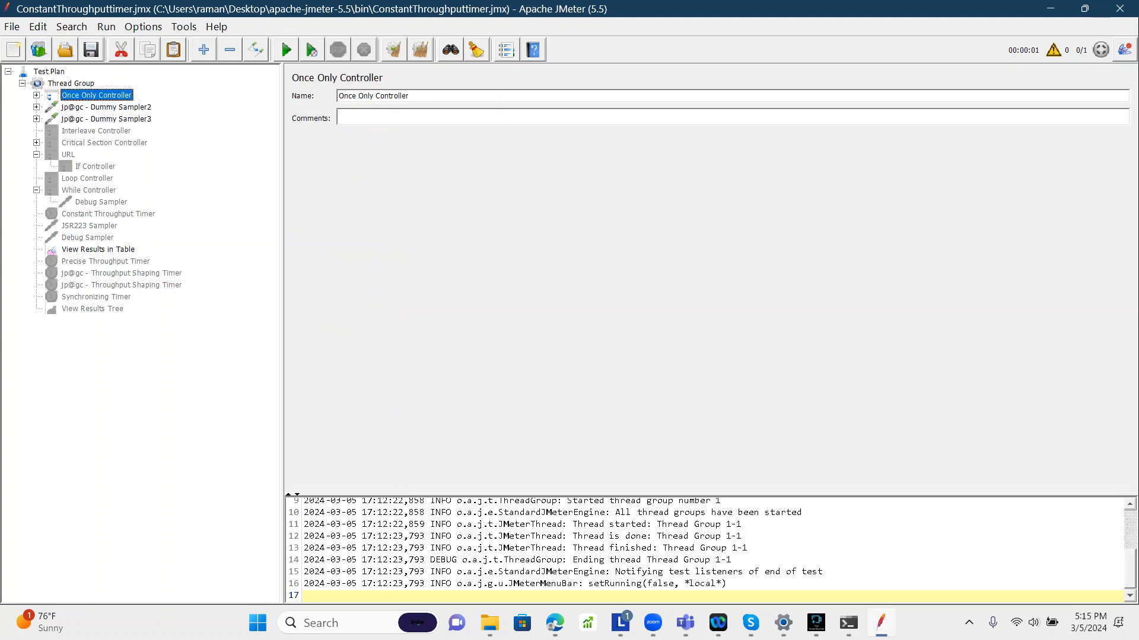
Step: Expand the Once Only Controller and check the Thread Group properties and standalone samplers again
{"action": "key", "text": "Right"}
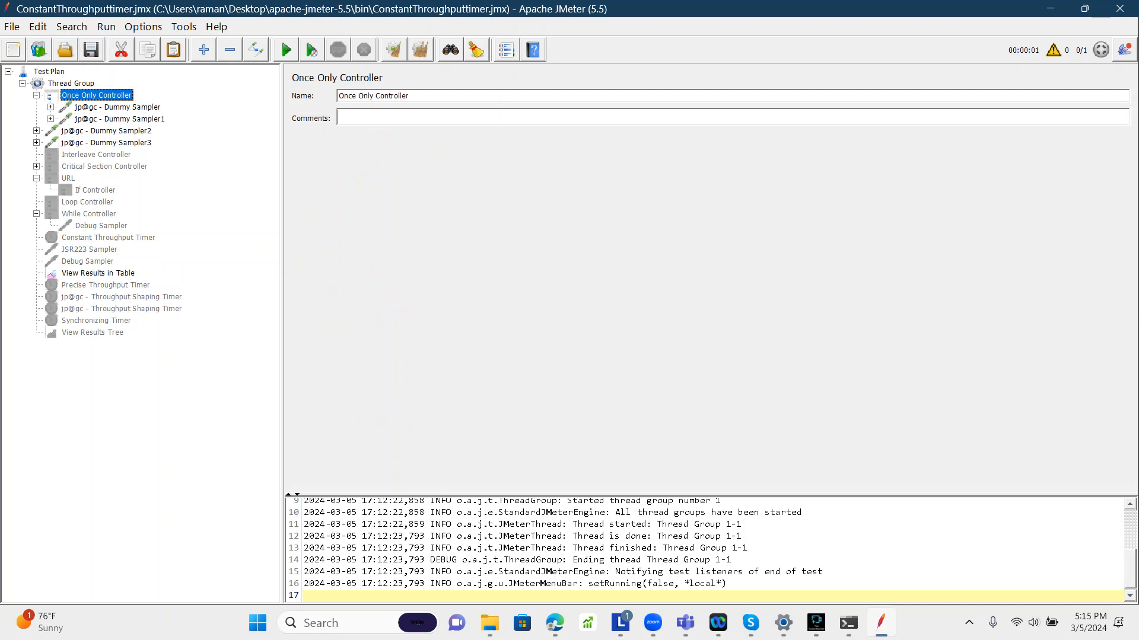
{"action": "left_click", "coordinate": [72, 84]}
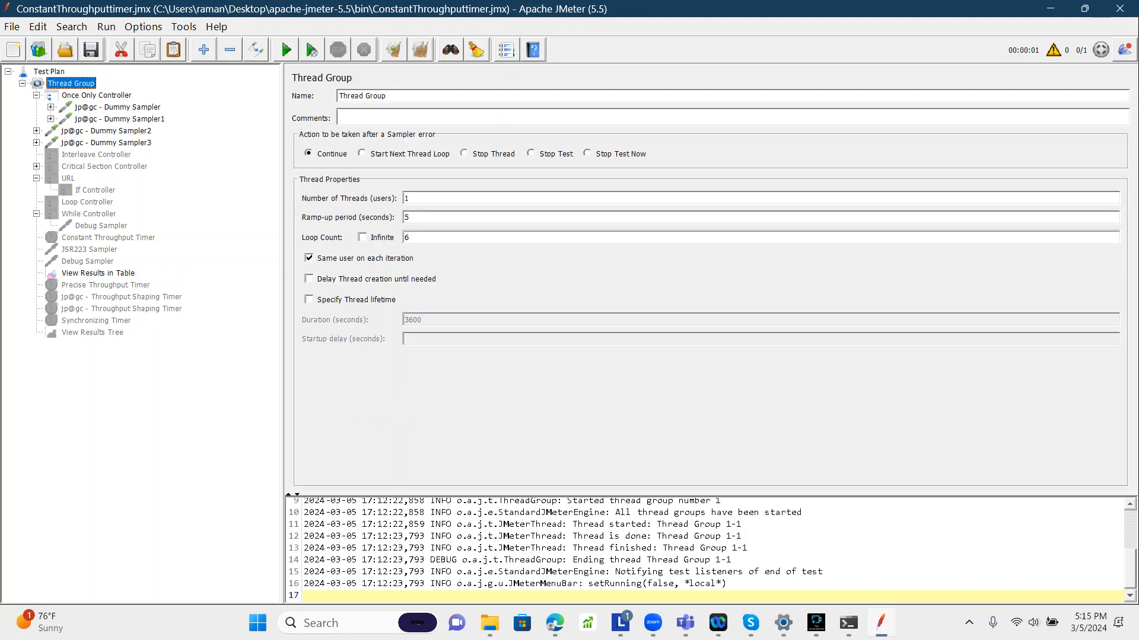
{"action": "double_click", "coordinate": [407, 199]}
{"action": "left_click", "coordinate": [106, 131]}
{"action": "left_click", "coordinate": [106, 143]}
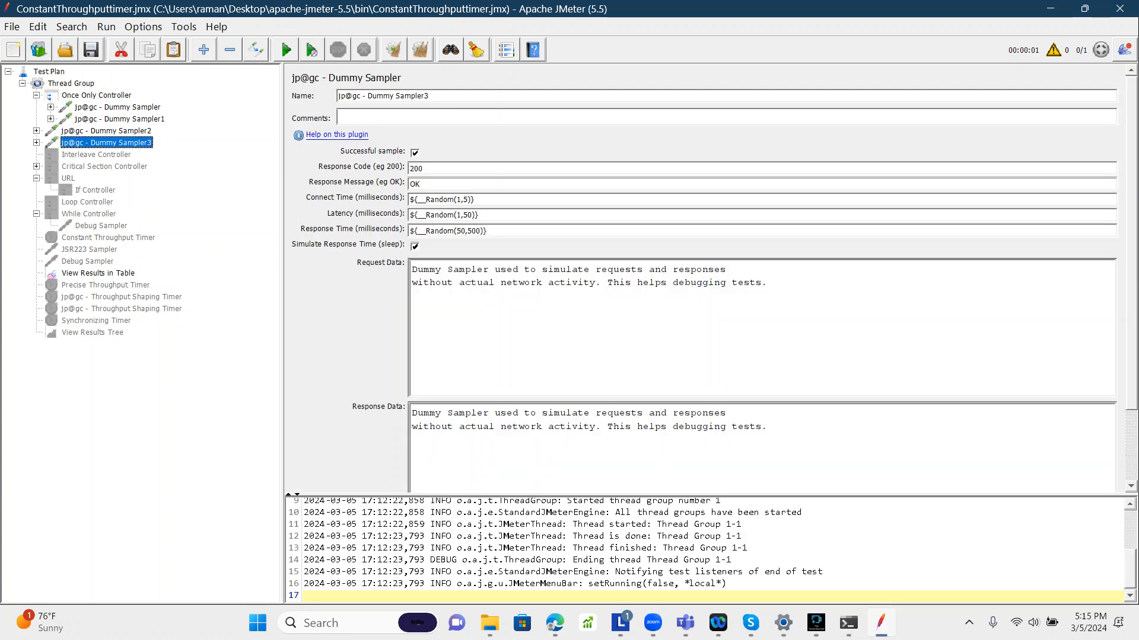
{"action": "left_click", "coordinate": [106, 131]}
{"action": "left_click", "coordinate": [71, 84]}
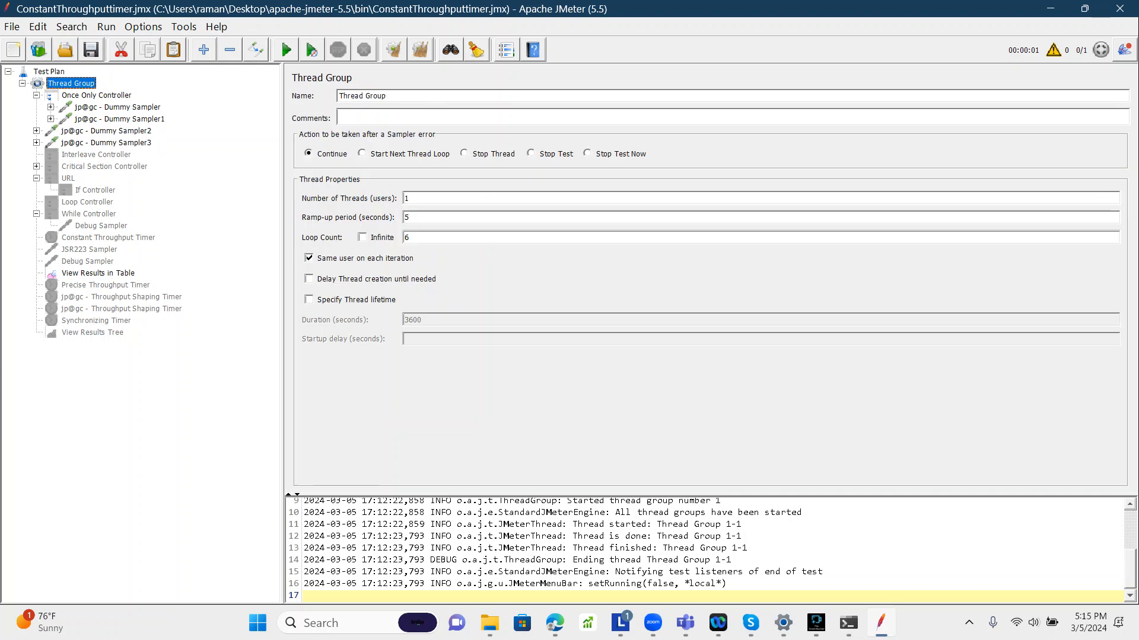
Step: Clear the previous results and run the test plan, viewing the output in View Results in Table
{"action": "double_click", "coordinate": [407, 237]}
{"action": "left_click", "coordinate": [96, 95]}
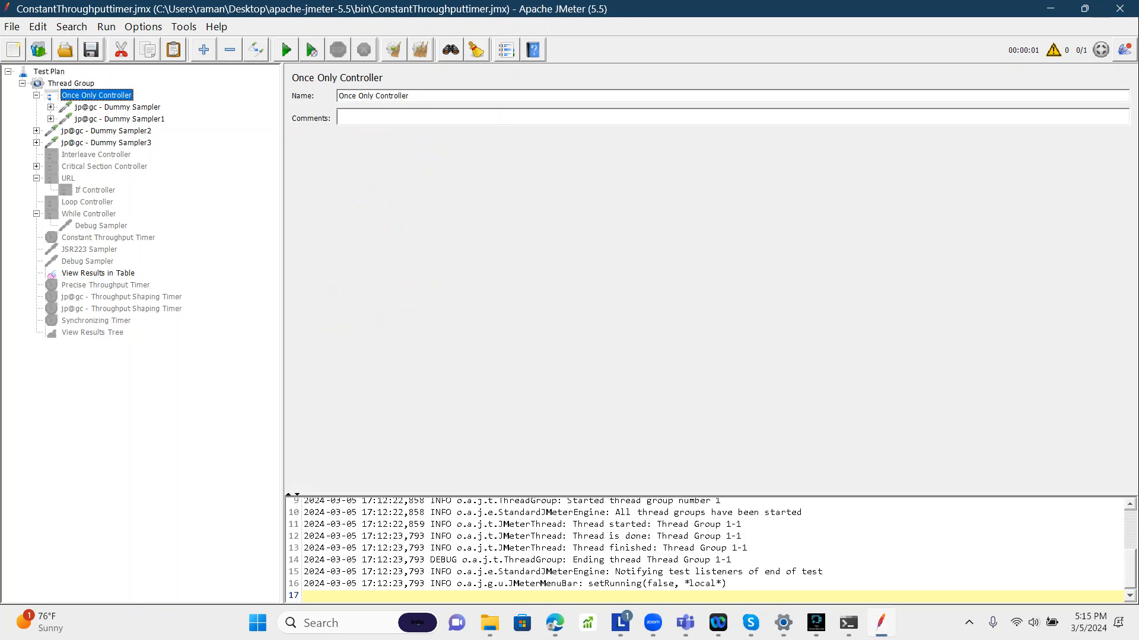
{"action": "key", "text": "ctrl+e"}
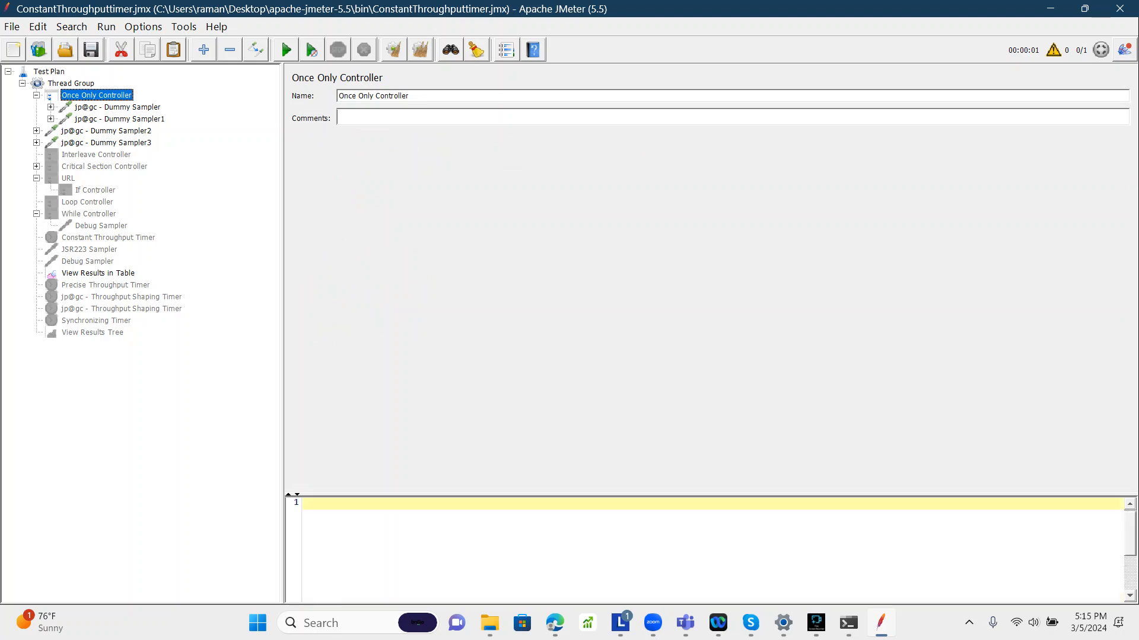
{"action": "left_click", "coordinate": [98, 273]}
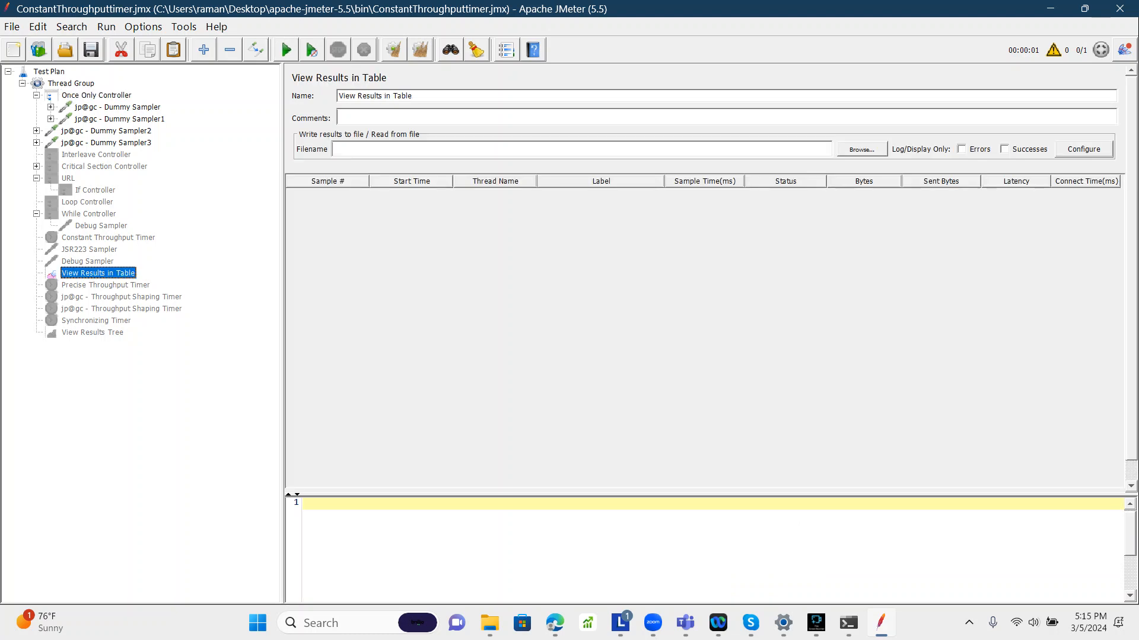
{"action": "left_click", "coordinate": [286, 50]}
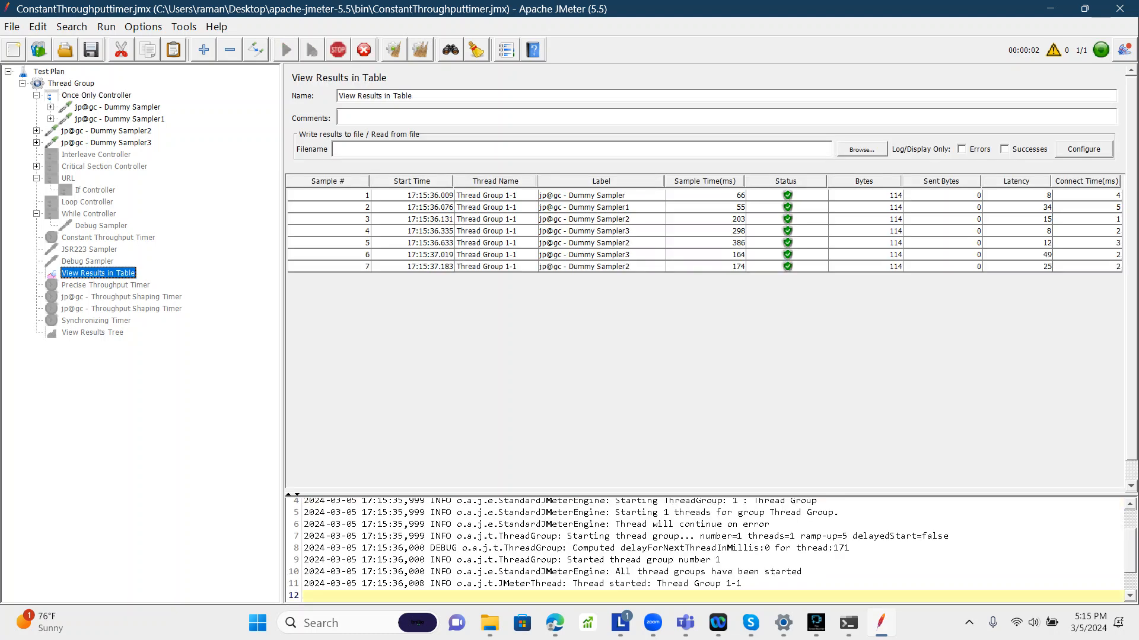
Step: Step through the result rows to check the order in which each Dummy Sampler executed
{"action": "left_click", "coordinate": [600, 196]}
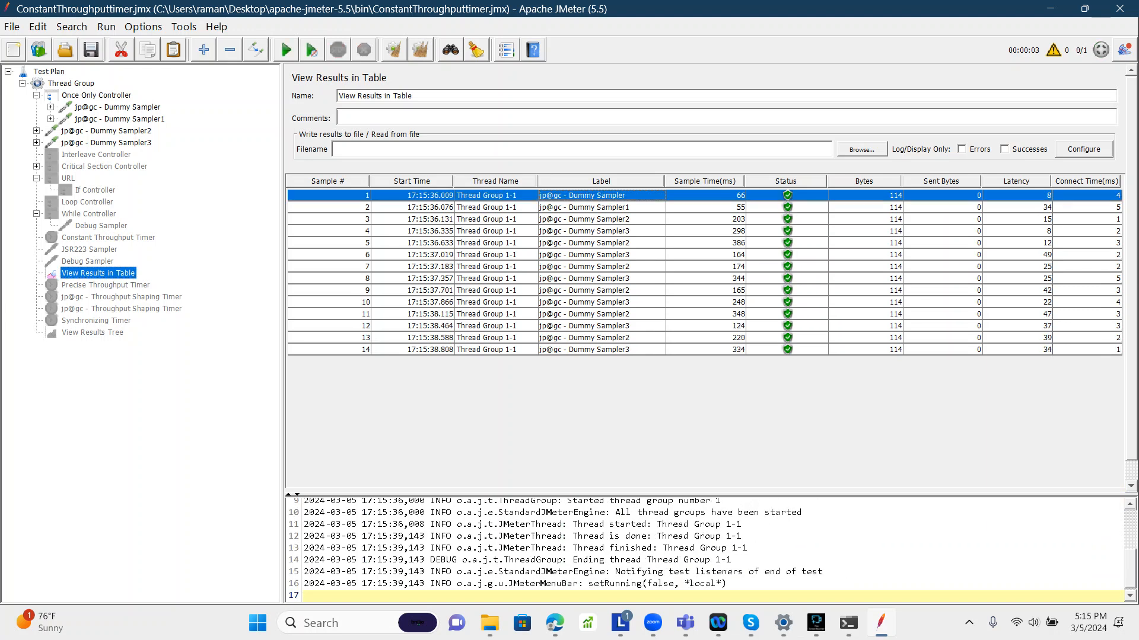
{"action": "left_click", "coordinate": [600, 207]}
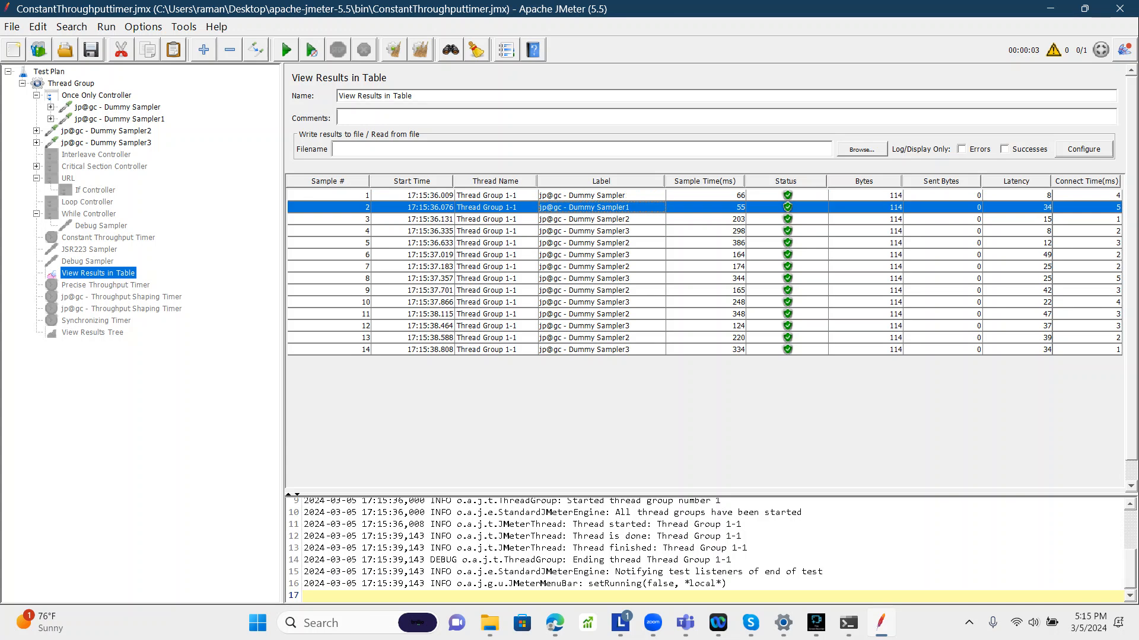
{"action": "left_click", "coordinate": [600, 220]}
{"action": "left_click", "coordinate": [600, 231]}
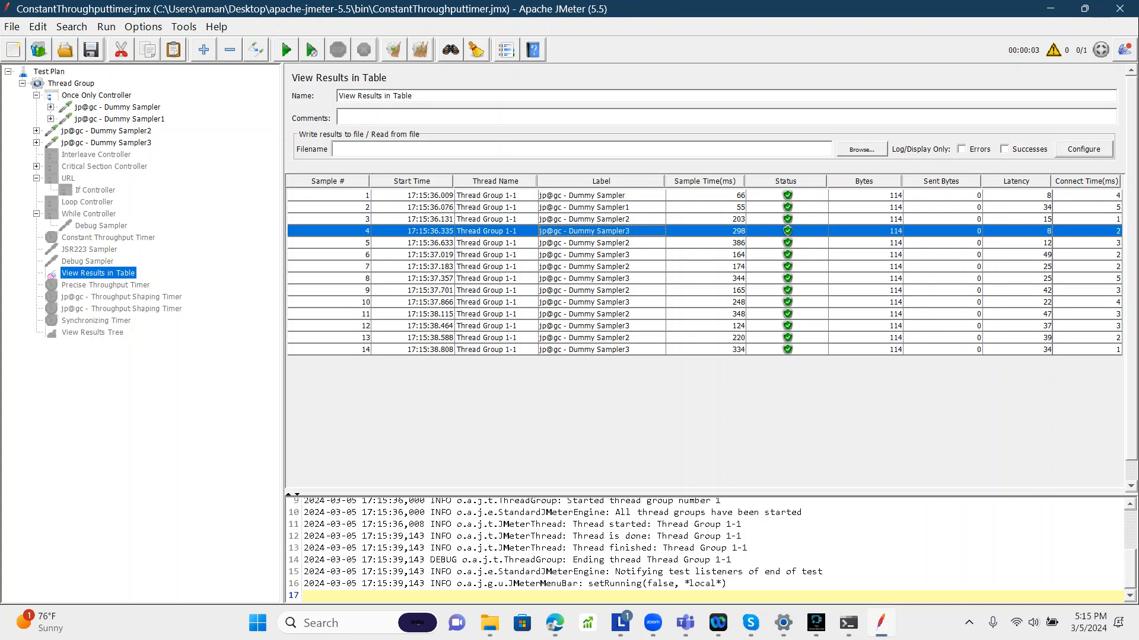
{"action": "left_click", "coordinate": [600, 220]}
{"action": "left_click", "coordinate": [601, 243]}
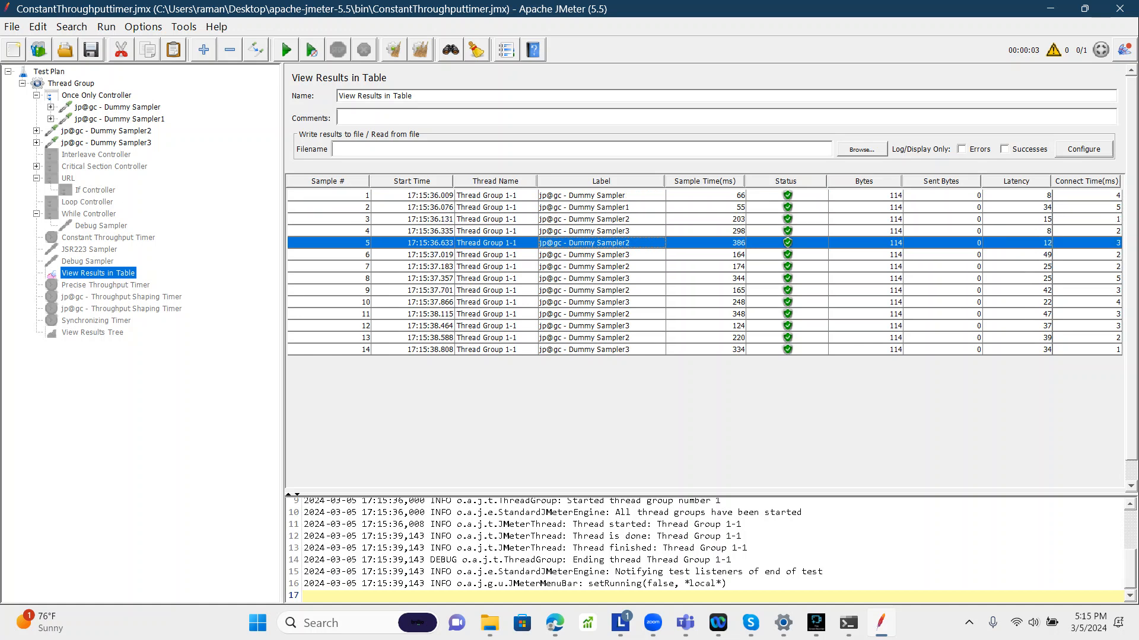
{"action": "left_click", "coordinate": [600, 266]}
{"action": "left_click", "coordinate": [600, 291]}
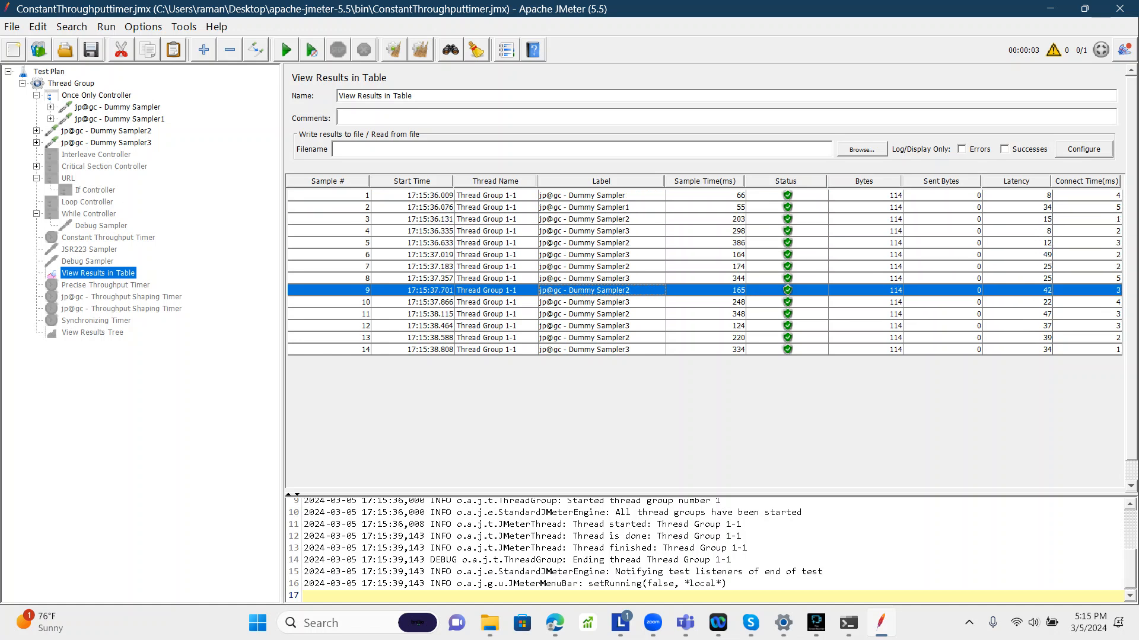
{"action": "left_click", "coordinate": [600, 315]}
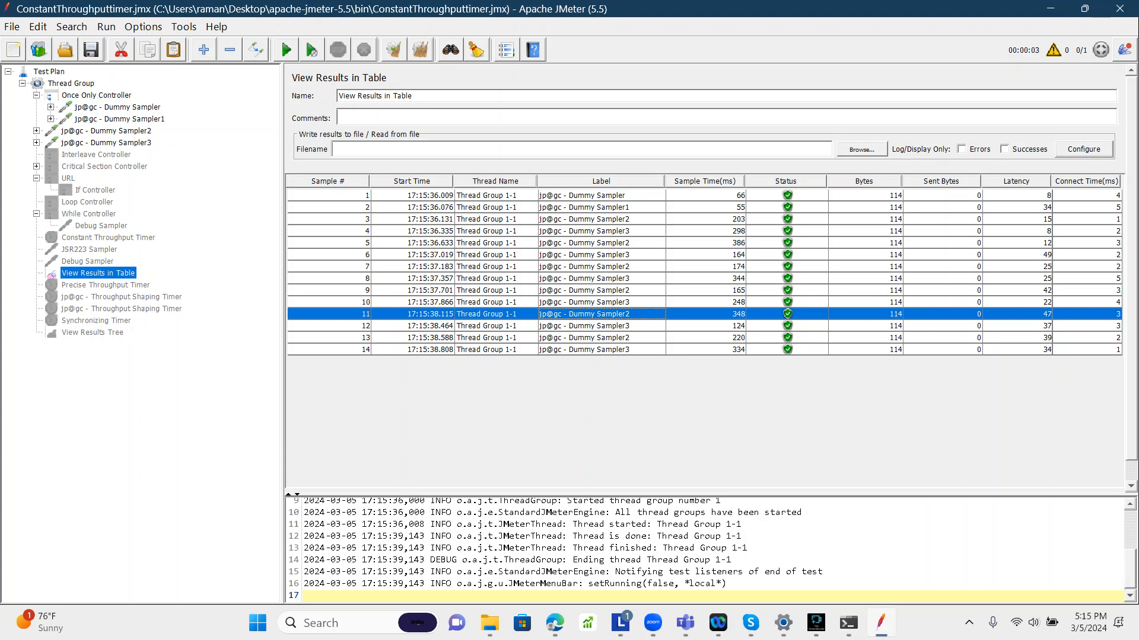
{"action": "left_click", "coordinate": [600, 338]}
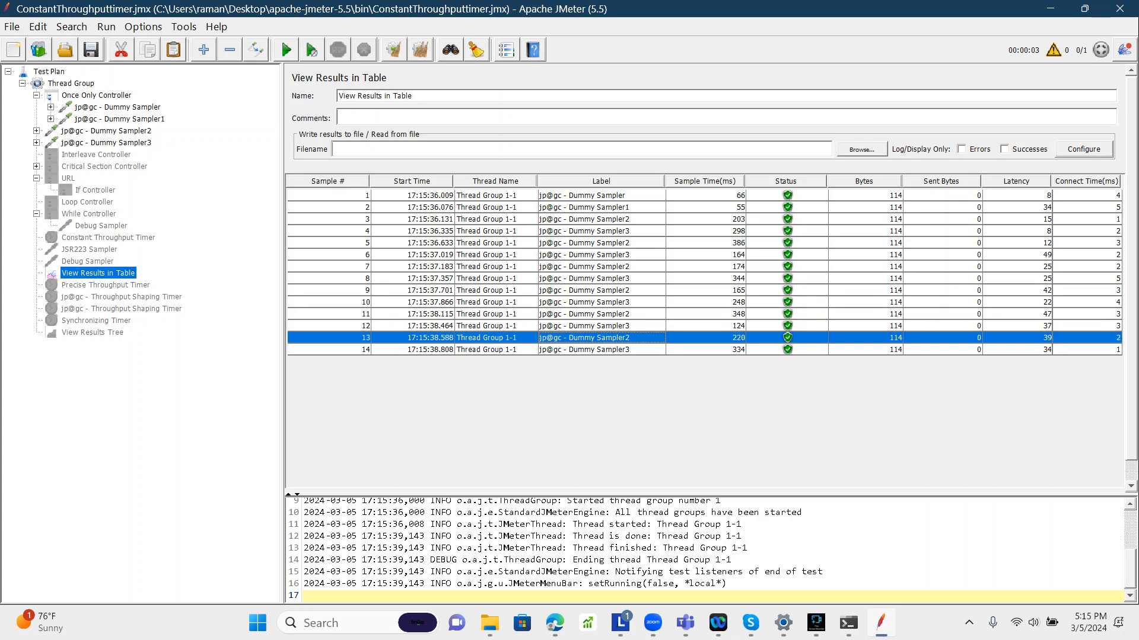
Step: Set the Thread Group's number of threads to 2
{"action": "left_click", "coordinate": [97, 96]}
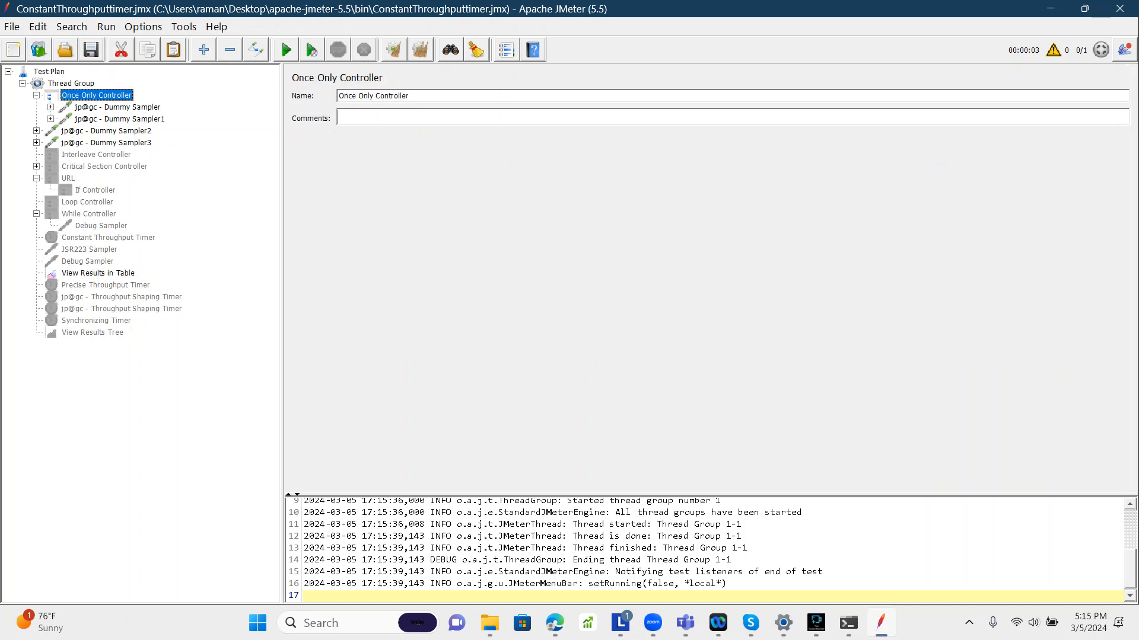
{"action": "left_click", "coordinate": [71, 83]}
{"action": "double_click", "coordinate": [407, 198]}
{"action": "type", "text": "2"}
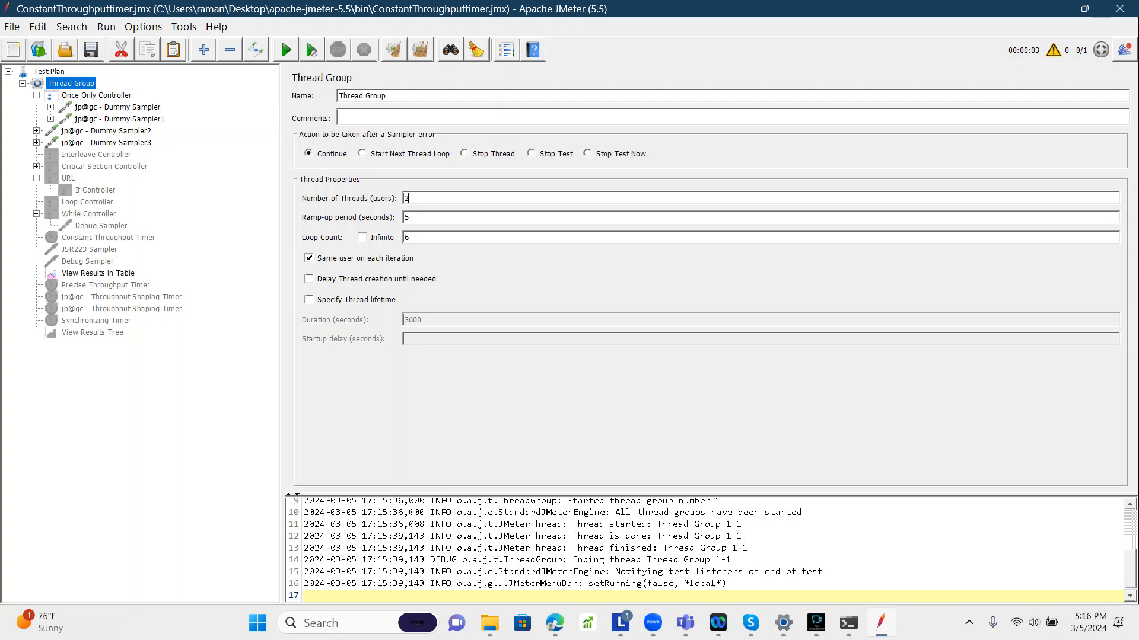
Step: Review the settings of each Dummy Sampler inside and outside the Once Only Controller
{"action": "left_click", "coordinate": [118, 108]}
{"action": "left_click", "coordinate": [119, 119]}
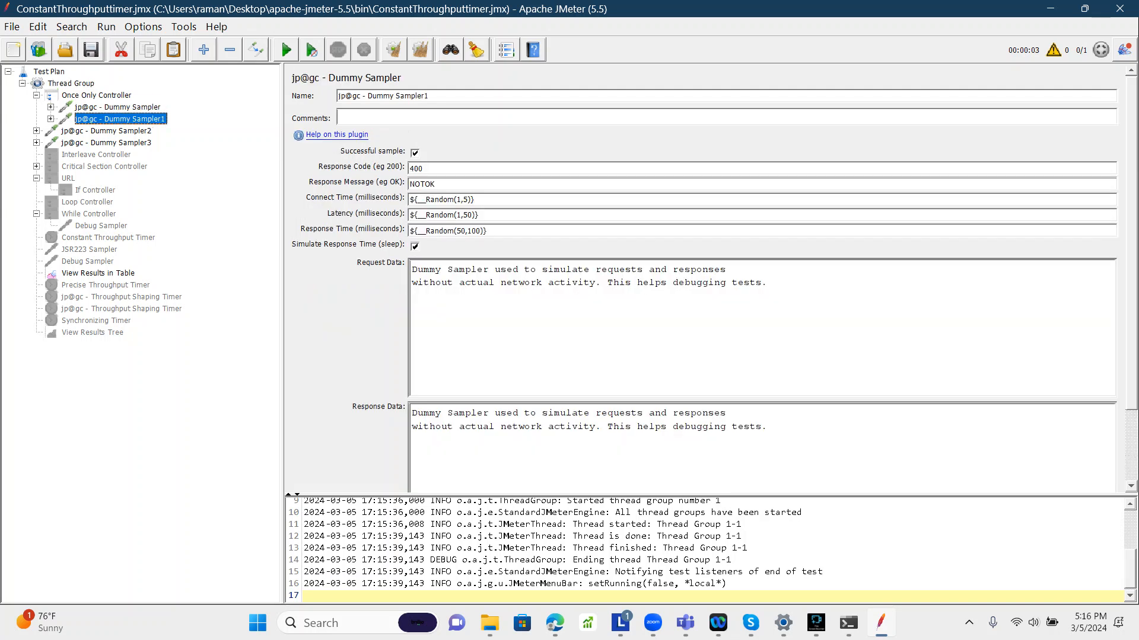
{"action": "left_click", "coordinate": [118, 107]}
{"action": "left_click", "coordinate": [119, 119]}
{"action": "left_click", "coordinate": [107, 131]}
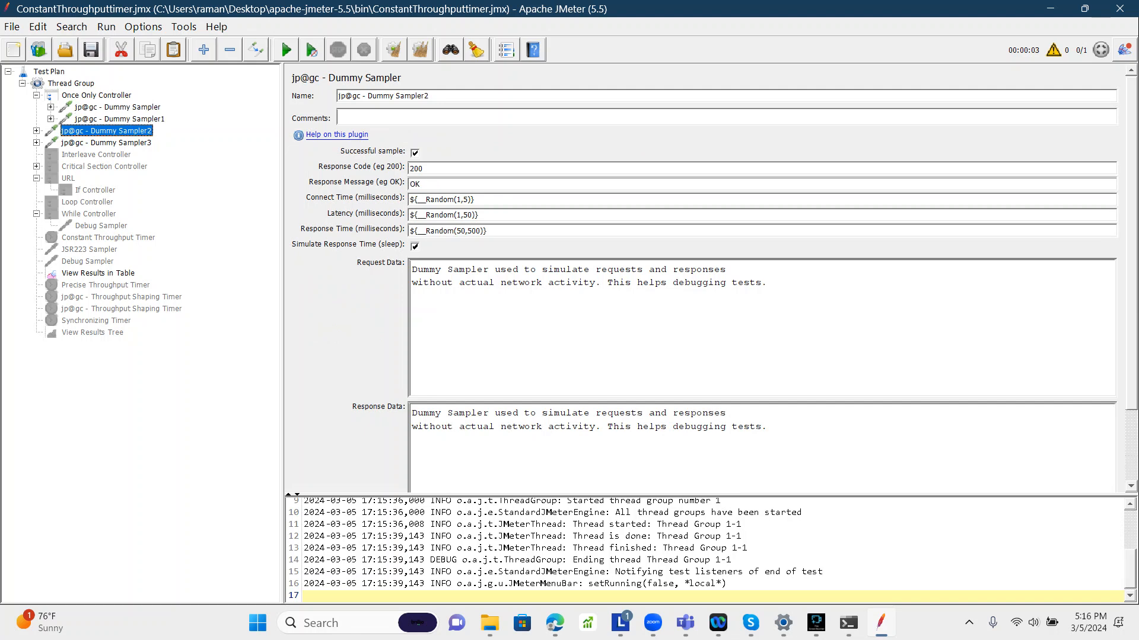
{"action": "left_click", "coordinate": [107, 143]}
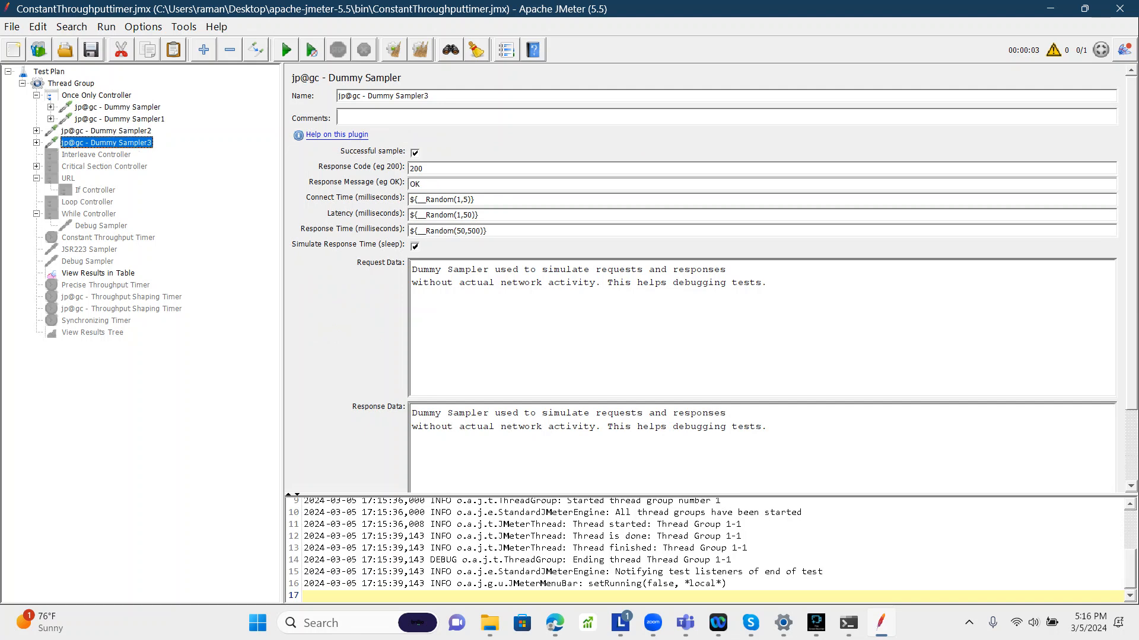
{"action": "left_click", "coordinate": [106, 131]}
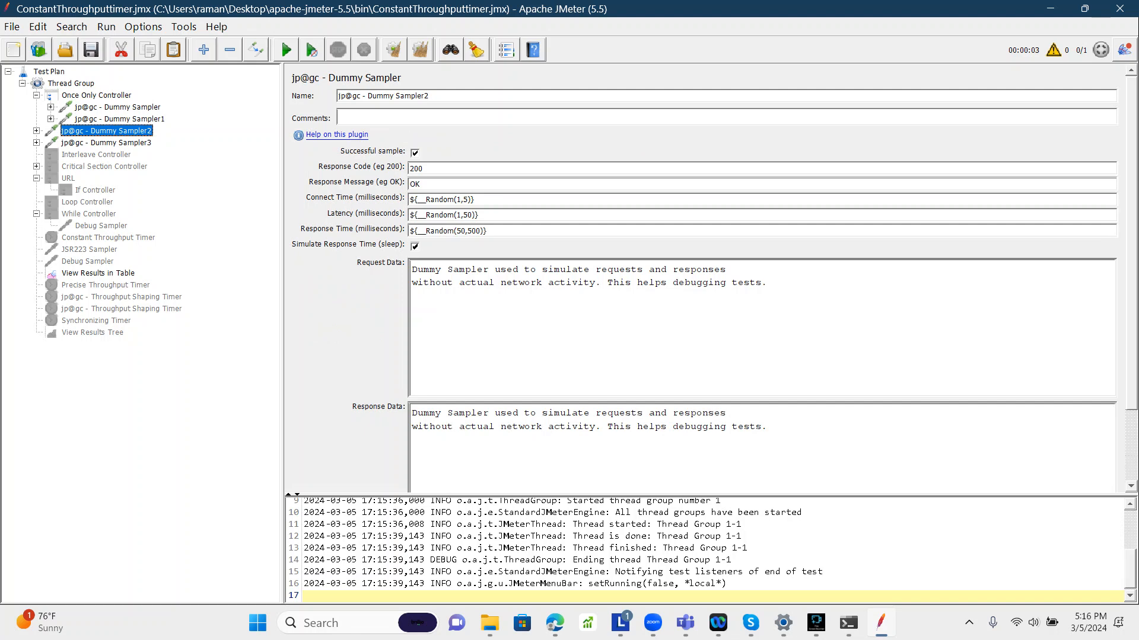
Step: Clear all results and run the test again with two threads, showing View Results in Table
{"action": "left_click", "coordinate": [420, 49]}
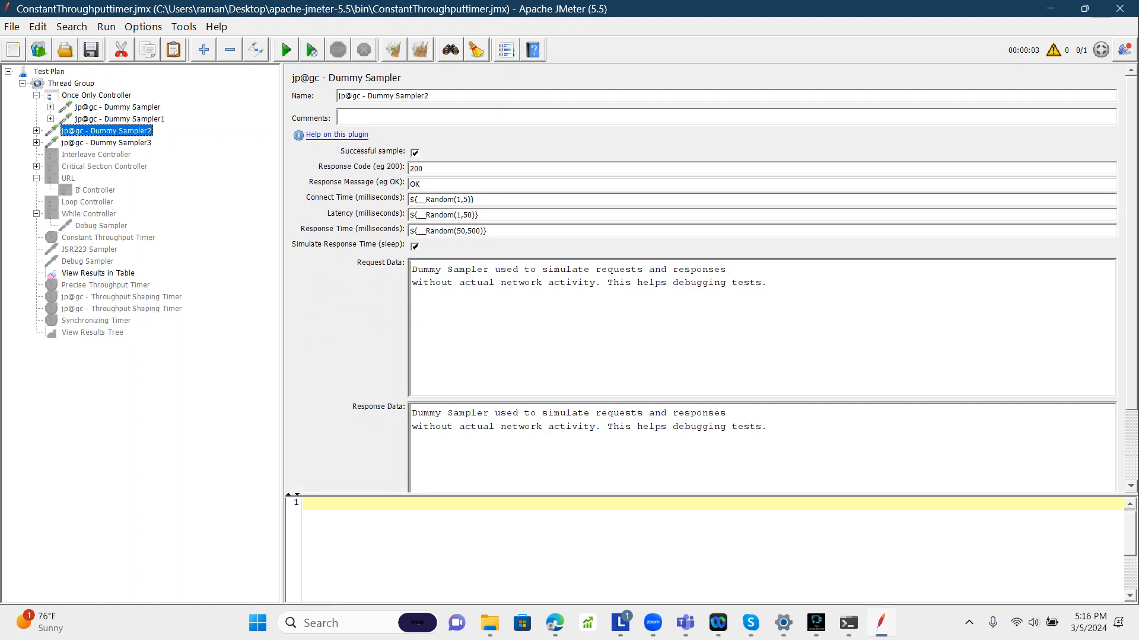
{"action": "left_click", "coordinate": [287, 50]}
{"action": "left_click", "coordinate": [99, 273]}
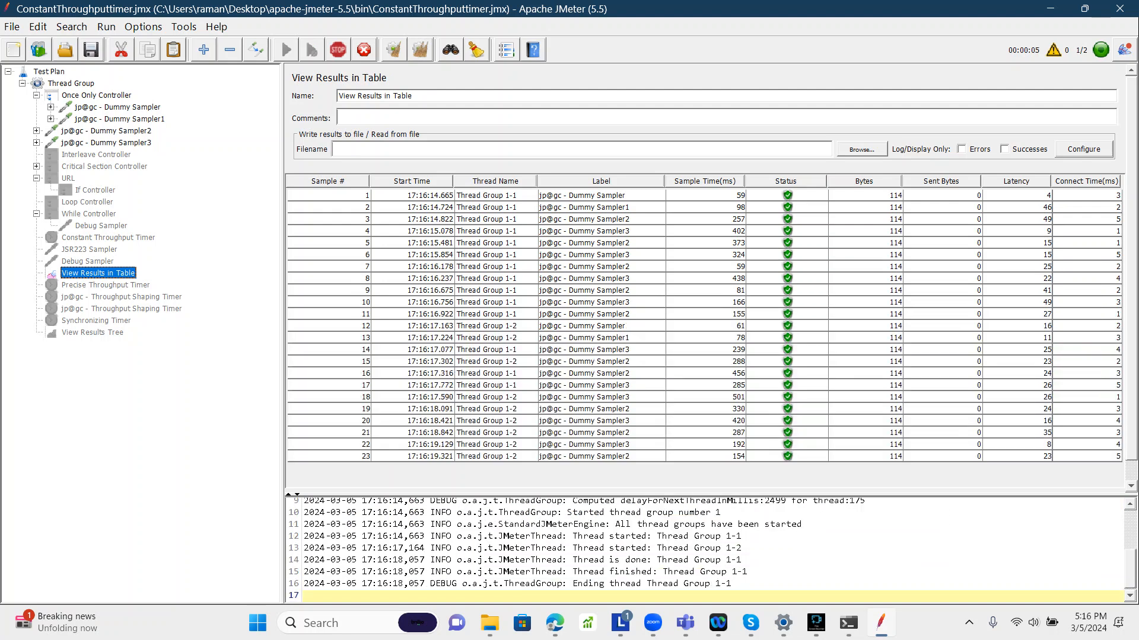
Step: Step through the result rows of the two-thread run to follow each sampler's execution
{"action": "left_click", "coordinate": [597, 195]}
{"action": "left_click", "coordinate": [598, 207]}
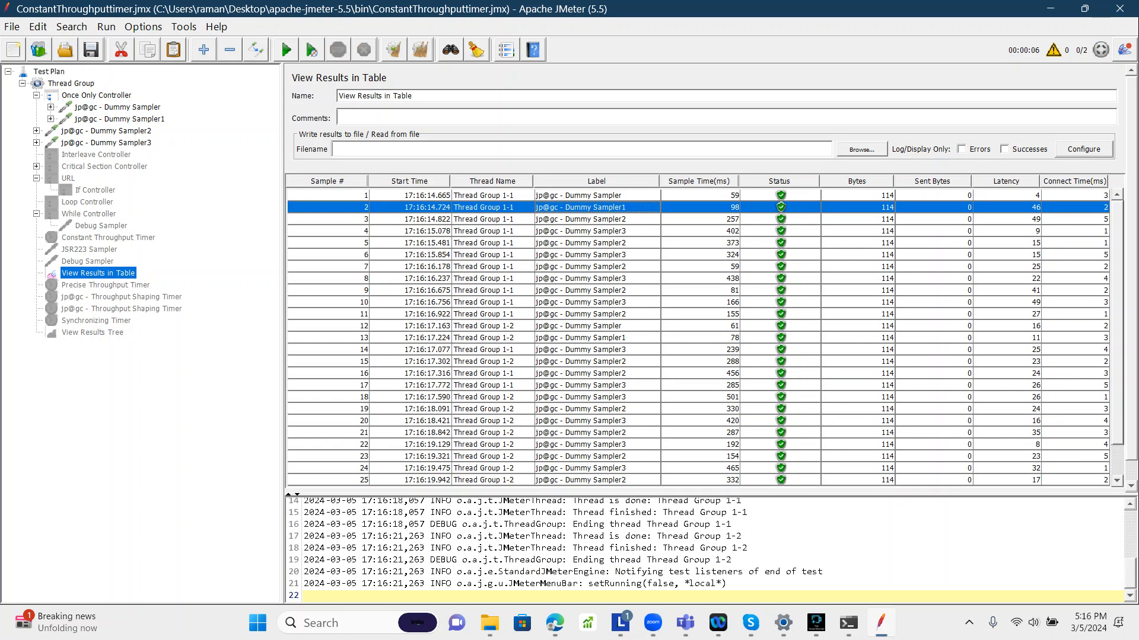
{"action": "left_click", "coordinate": [598, 196]}
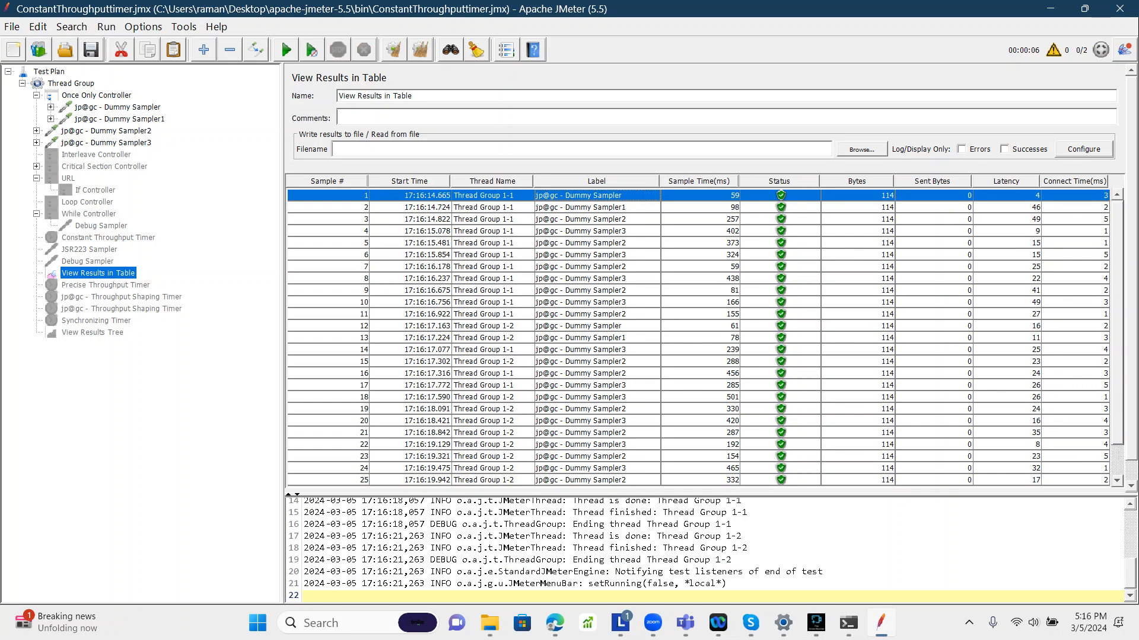
{"action": "left_click", "coordinate": [597, 220]}
{"action": "left_click", "coordinate": [598, 243]}
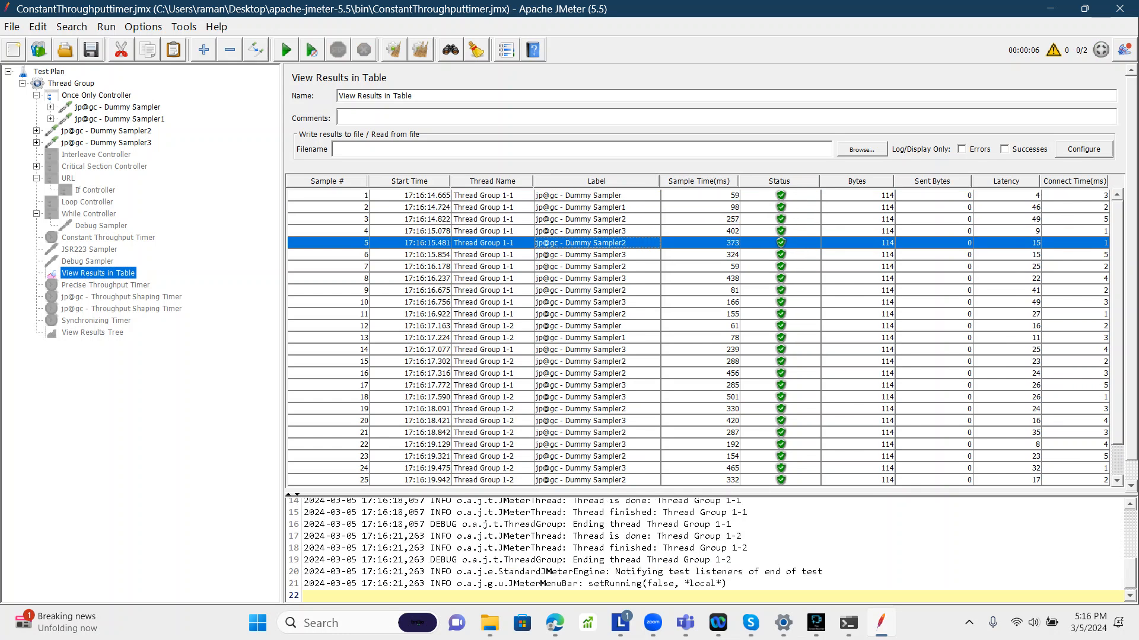
{"action": "left_click", "coordinate": [598, 267]}
{"action": "left_click", "coordinate": [598, 291]}
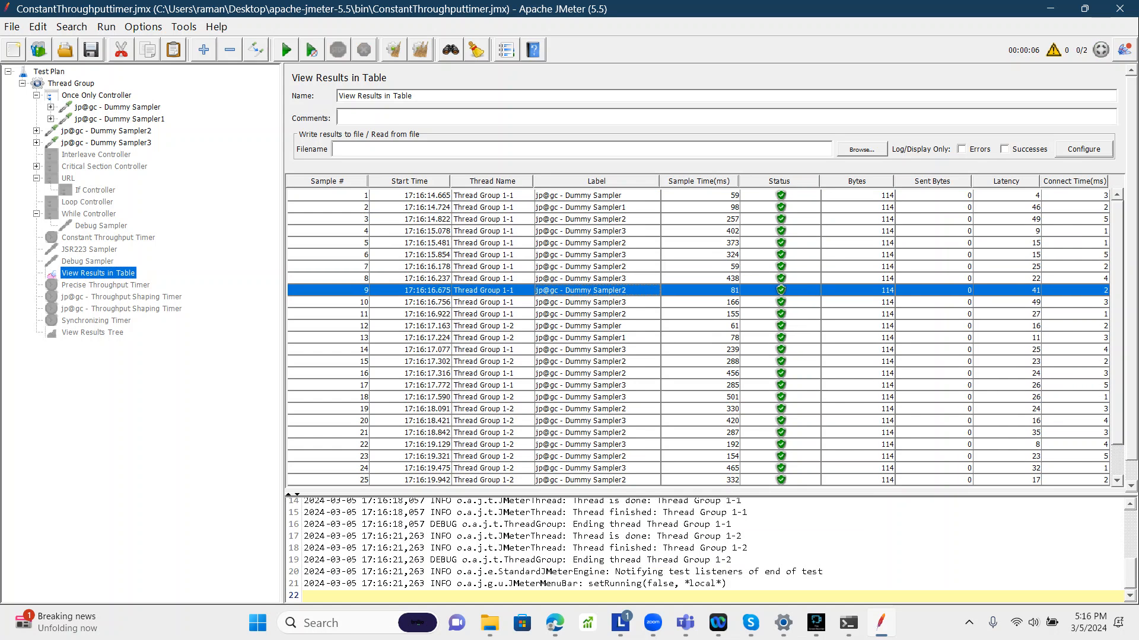
{"action": "left_click", "coordinate": [598, 314]}
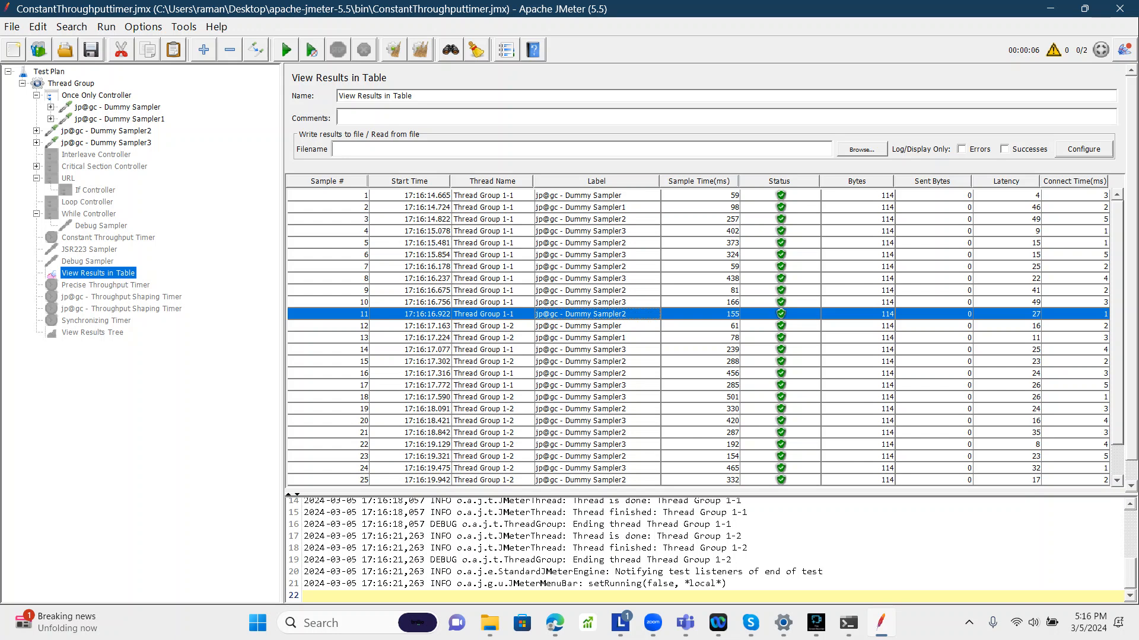
{"action": "left_click", "coordinate": [598, 362]}
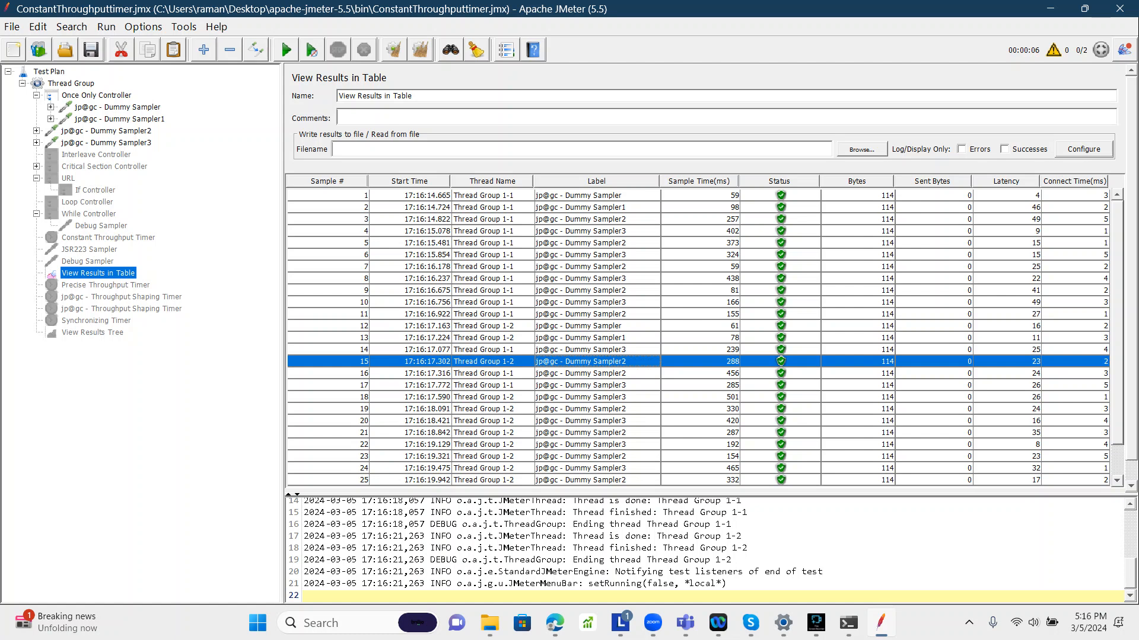
{"action": "left_click", "coordinate": [597, 374]}
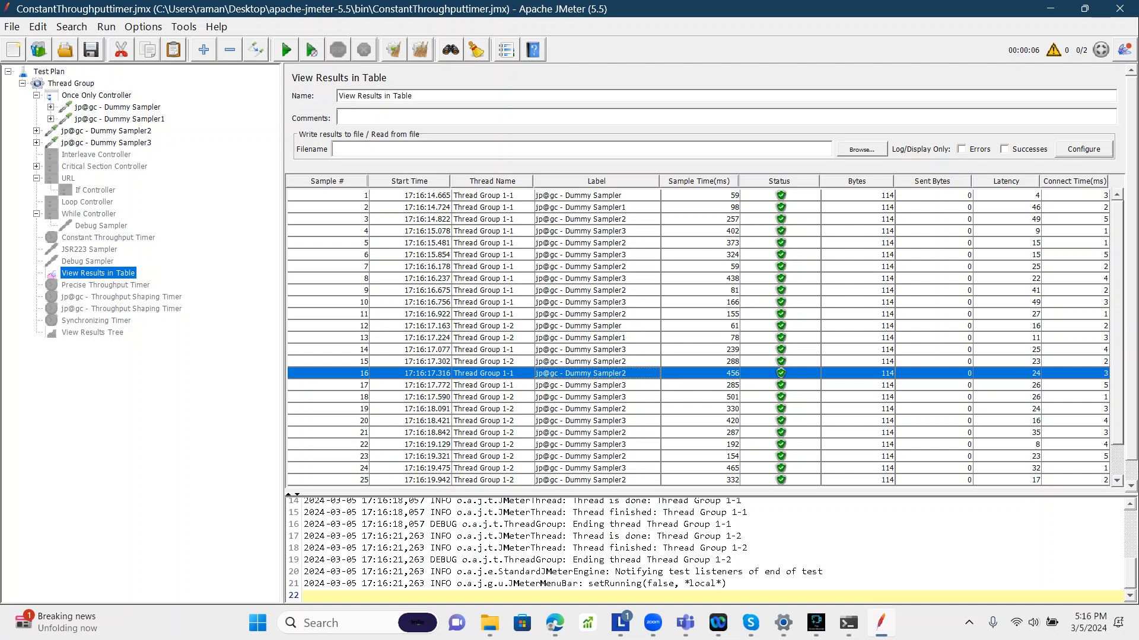
Step: Compare the first Dummy Sampler rows of each thread and scroll through the remaining results
{"action": "left_click", "coordinate": [492, 326]}
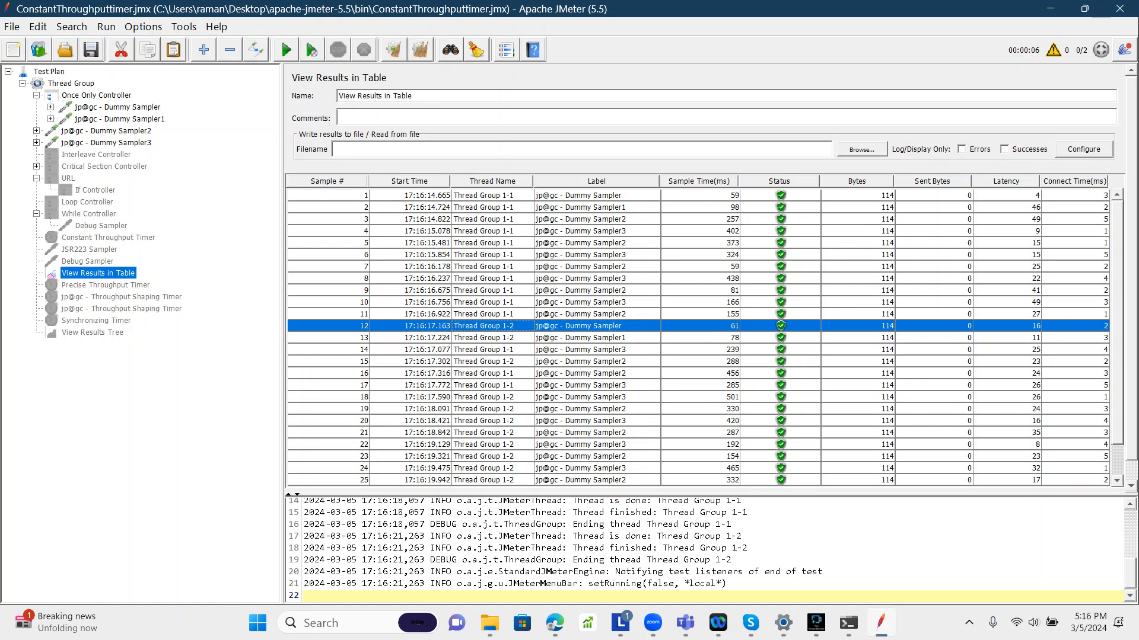
{"action": "left_click", "coordinate": [597, 338]}
{"action": "left_click", "coordinate": [597, 326]}
{"action": "left_click", "coordinate": [596, 338]}
{"action": "left_click", "coordinate": [597, 326]}
{"action": "left_click", "coordinate": [597, 195]}
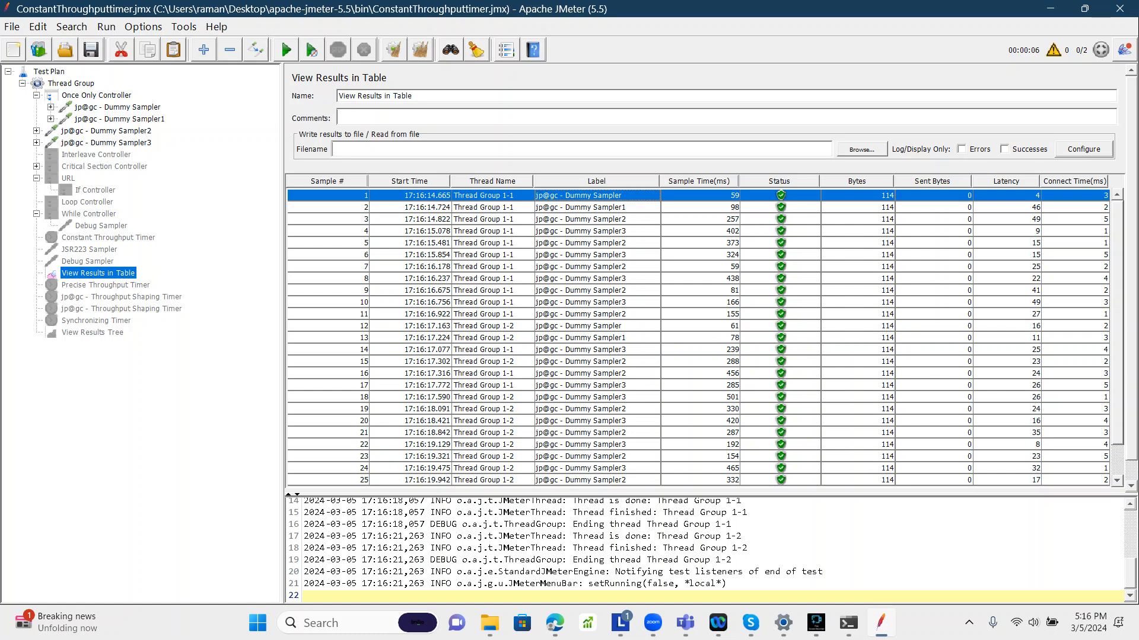
{"action": "left_click", "coordinate": [597, 326]}
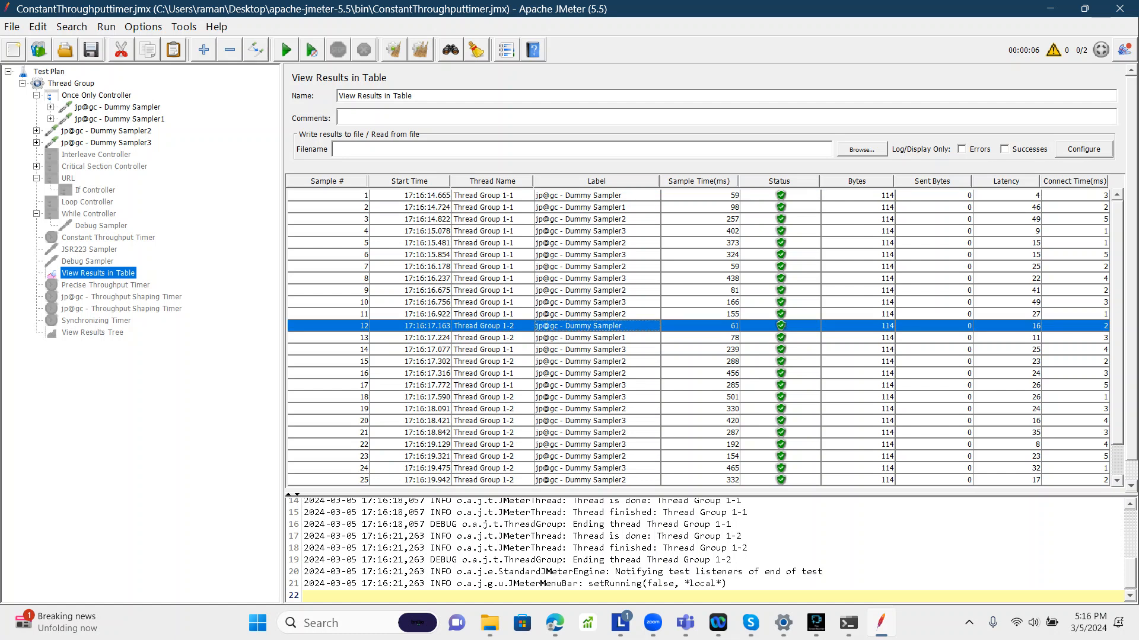
{"action": "left_click", "coordinate": [492, 196]}
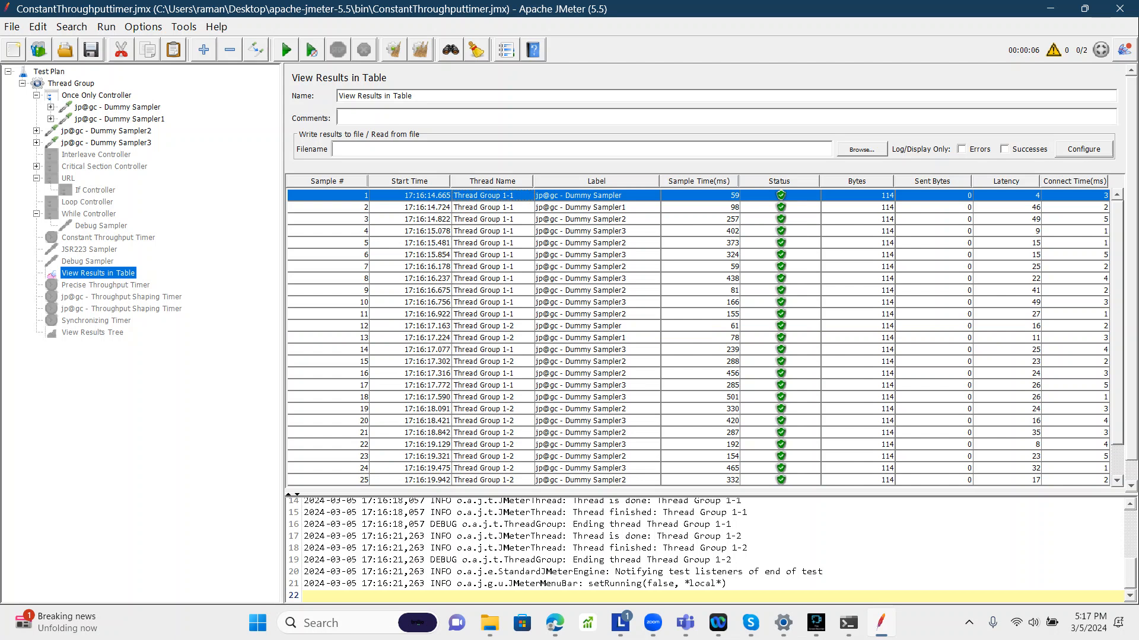
{"action": "scroll", "coordinate": [705, 336], "scroll_direction": "down", "scroll_amount": 1}
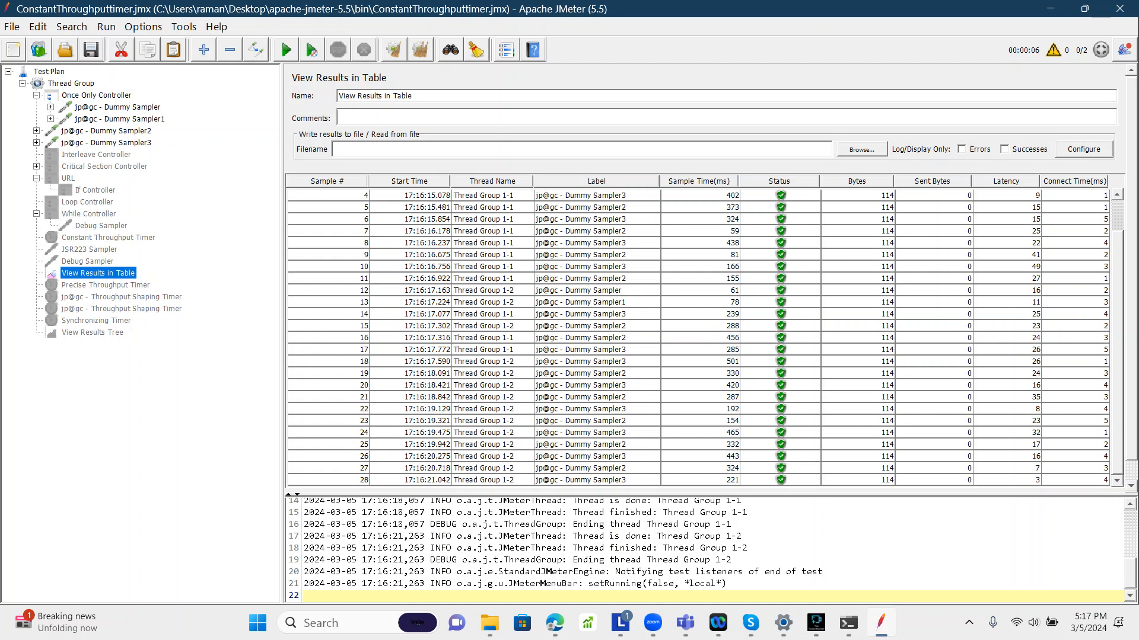
{"action": "scroll", "coordinate": [705, 336], "scroll_direction": "up", "scroll_amount": 1}
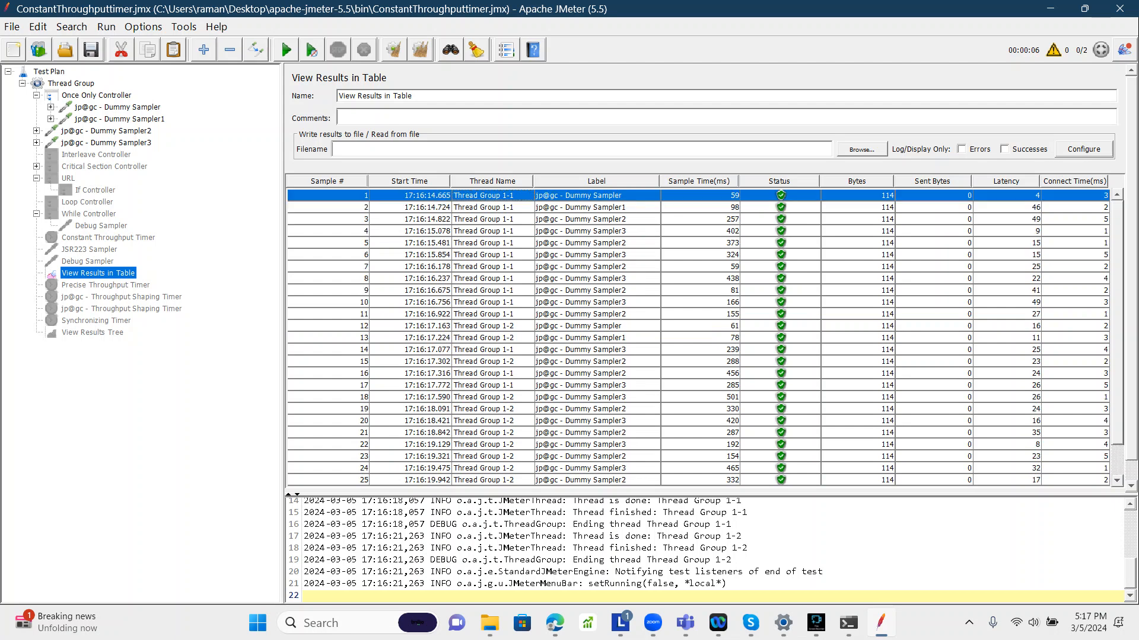
Step: Re-examine the Once Only Controller, its samplers, the Interleave Controller and the Thread Group settings
{"action": "left_click", "coordinate": [96, 95]}
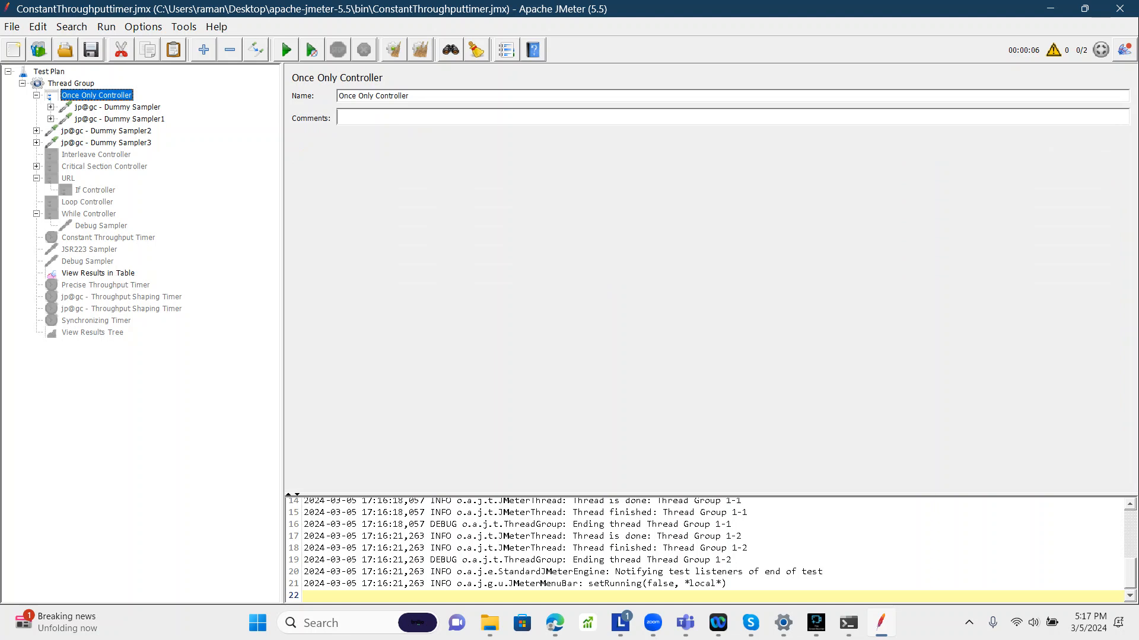
{"action": "left_click", "coordinate": [98, 273]}
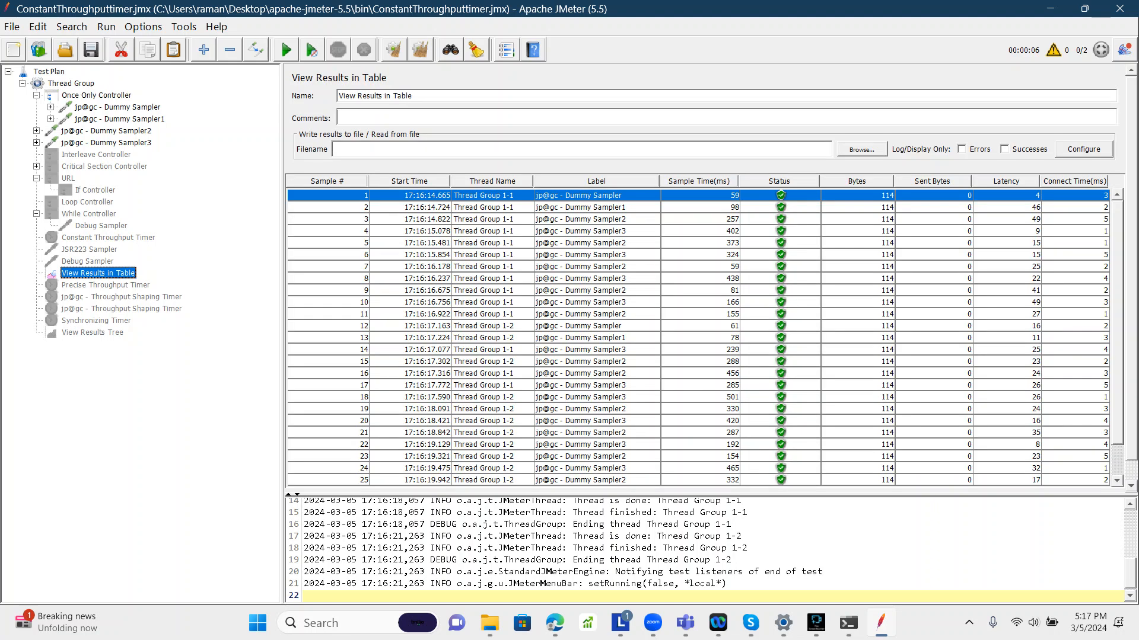
{"action": "left_click", "coordinate": [97, 95]}
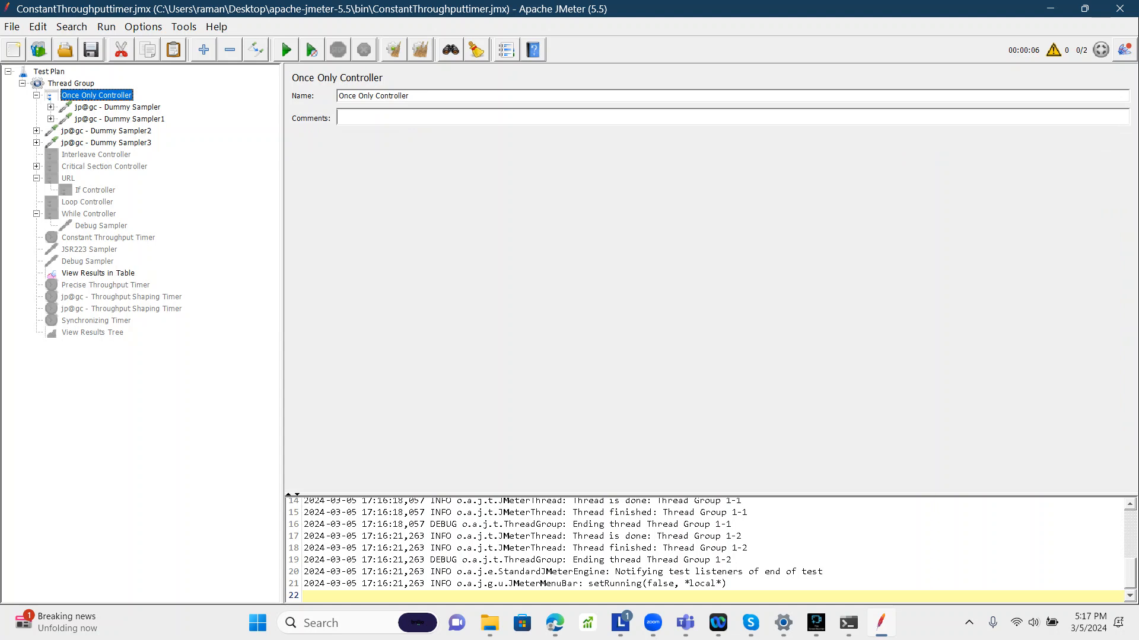
{"action": "left_click", "coordinate": [117, 107]}
{"action": "left_click", "coordinate": [120, 119]}
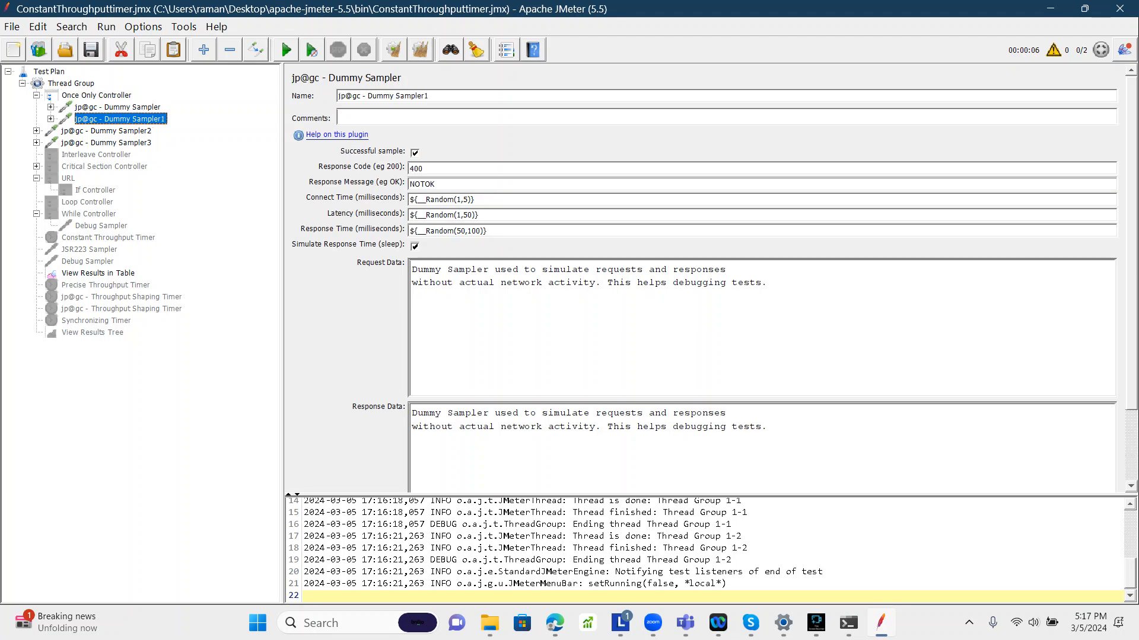
{"action": "left_click", "coordinate": [97, 95]}
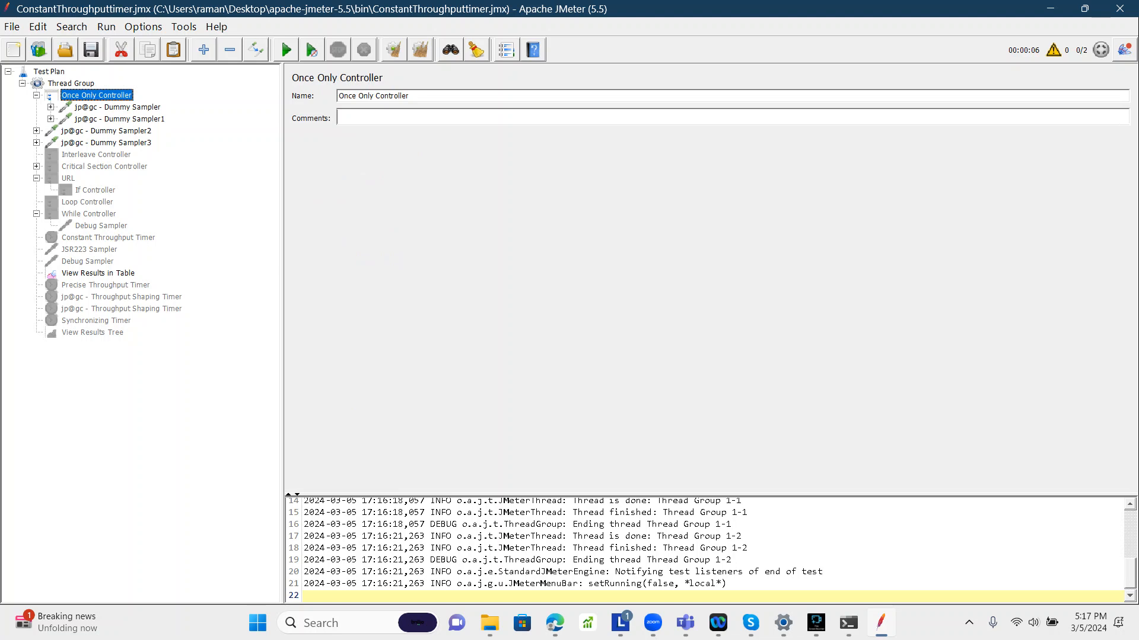
{"action": "left_click", "coordinate": [107, 131]}
{"action": "left_click", "coordinate": [96, 155]}
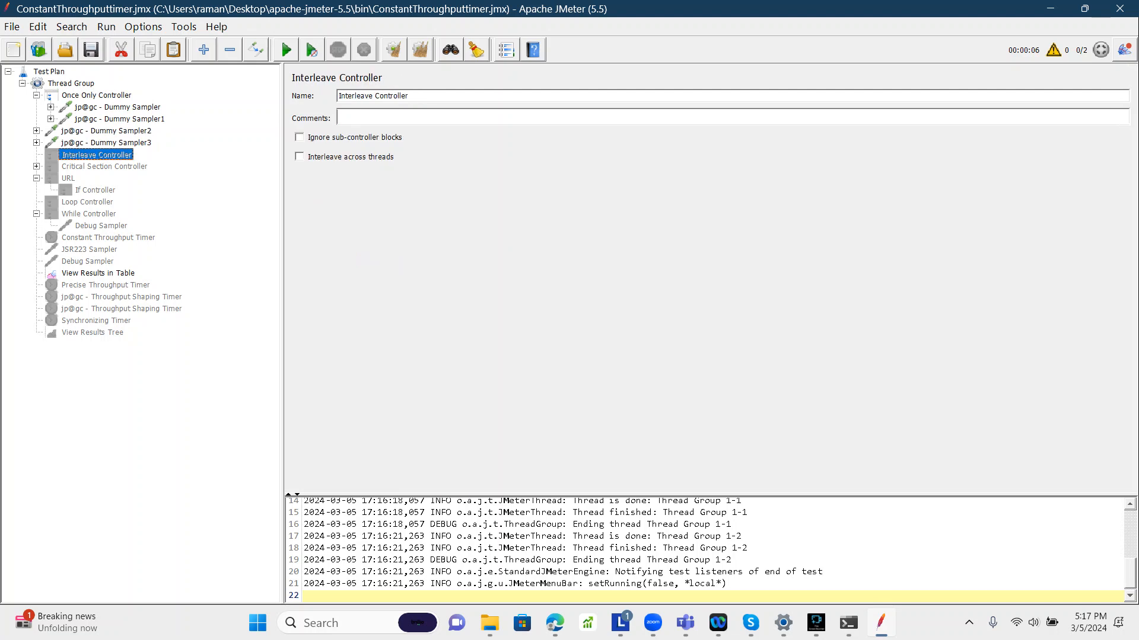
{"action": "left_click", "coordinate": [71, 84]}
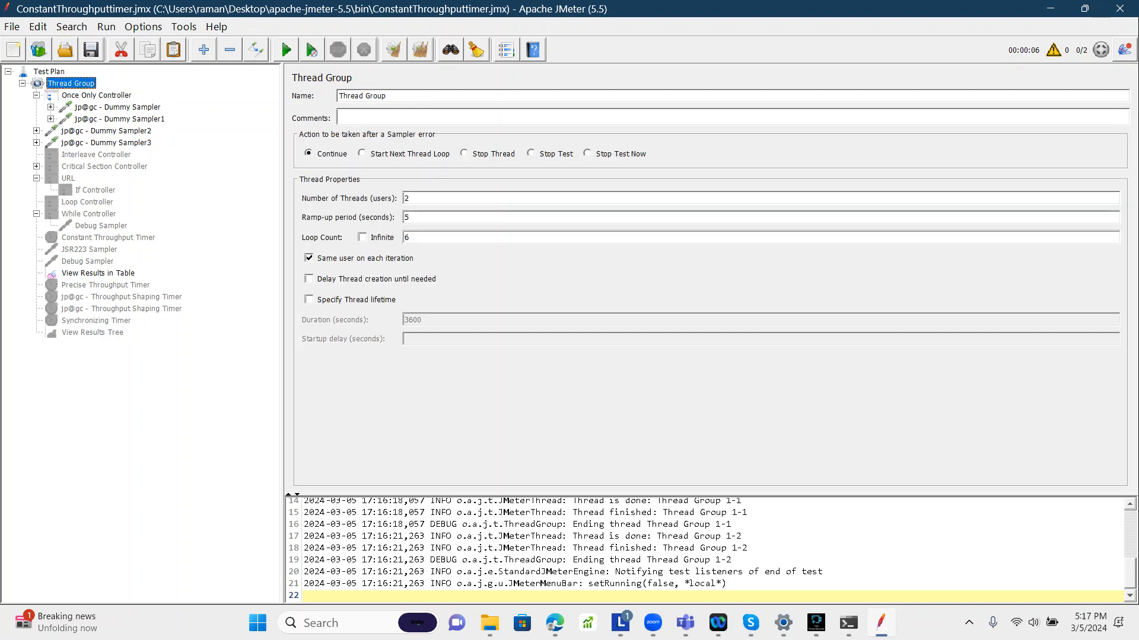
{"action": "double_click", "coordinate": [407, 237]}
{"action": "left_click", "coordinate": [62, 128]}
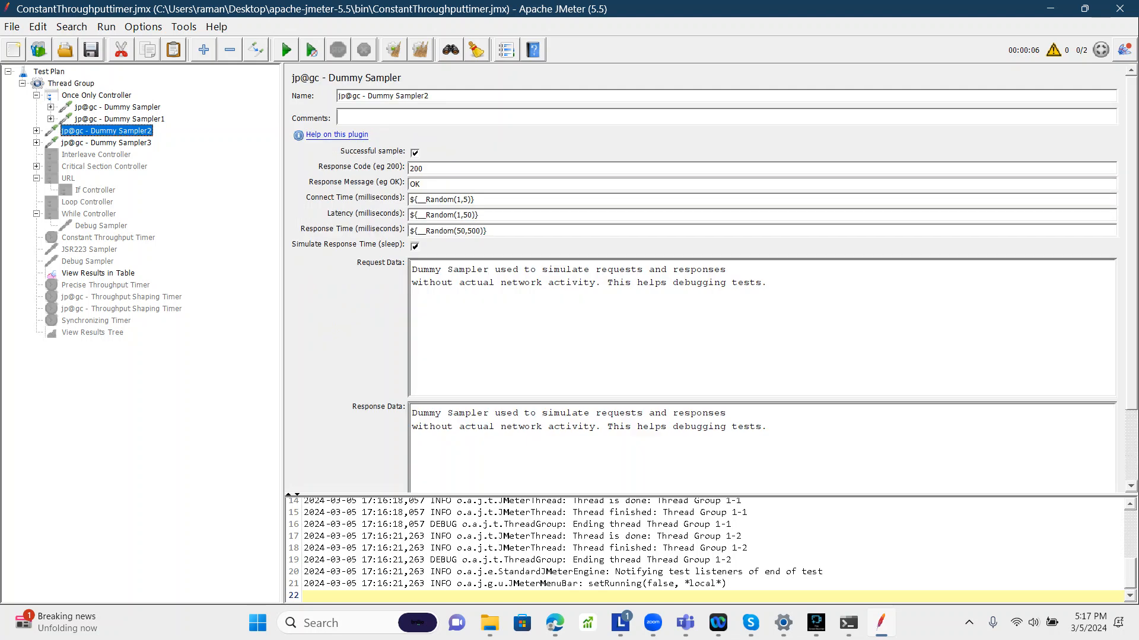